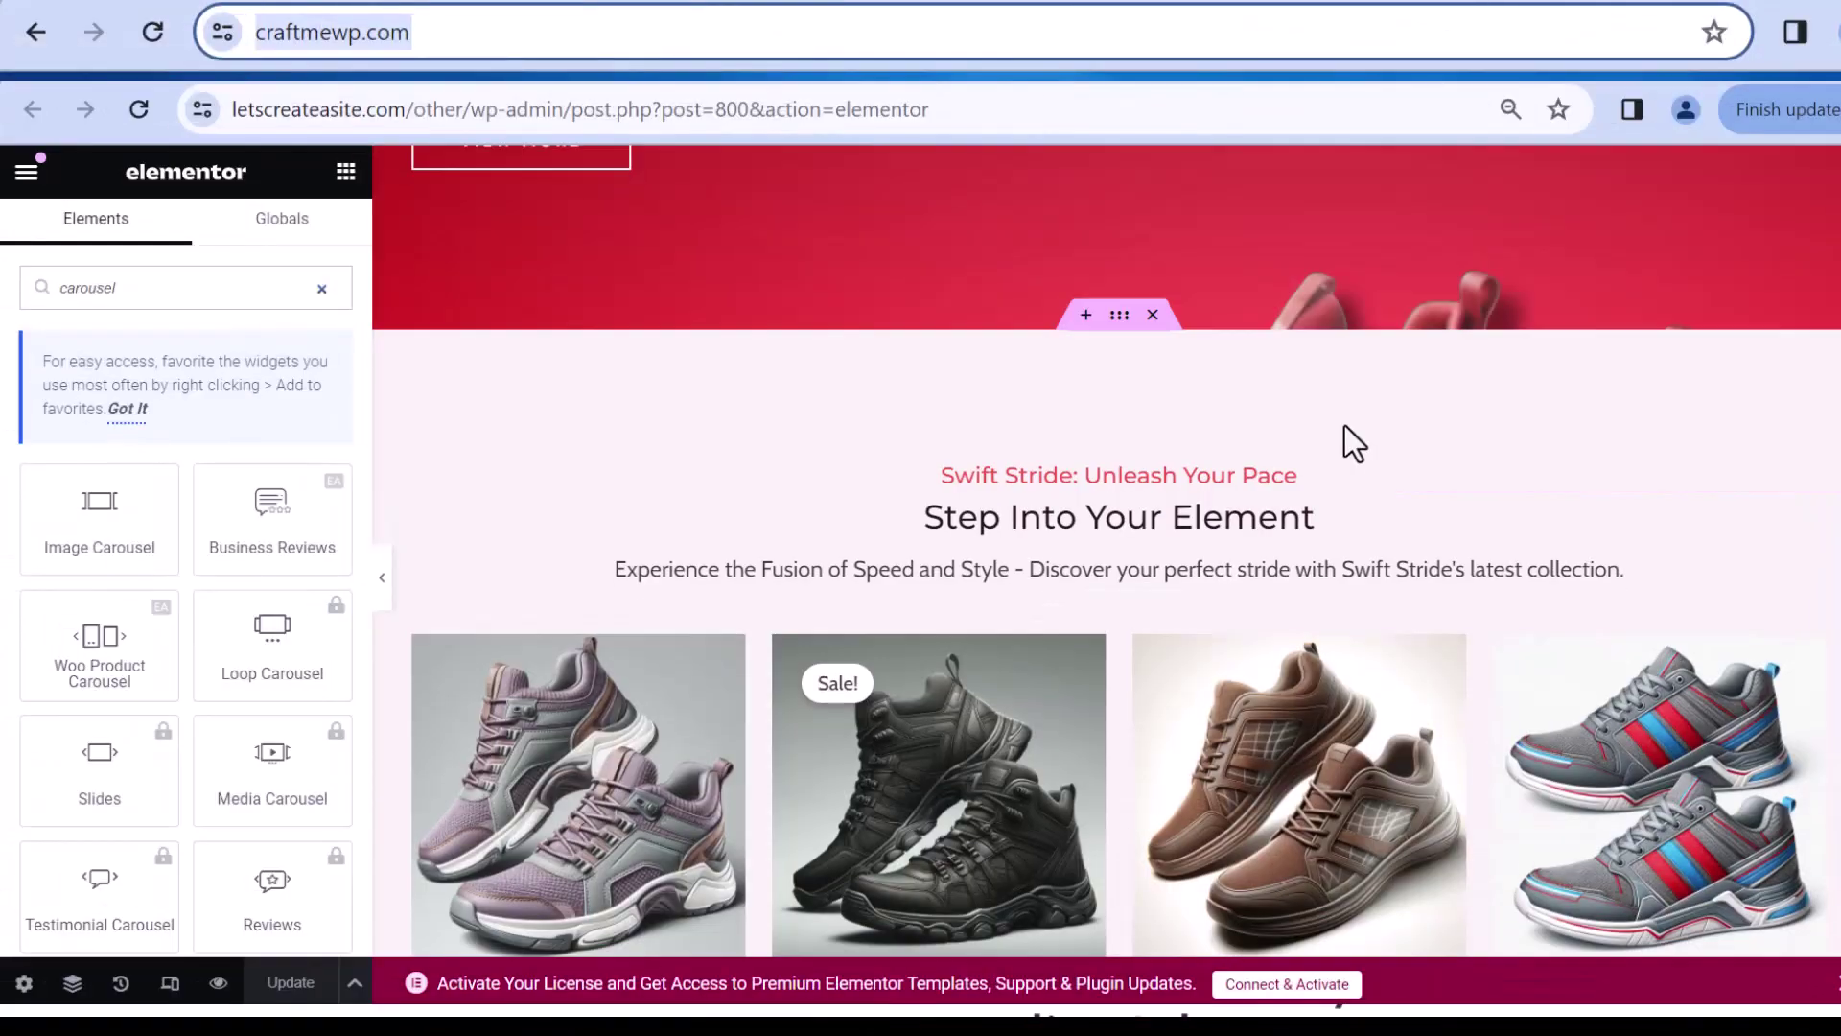
Drag a Woo Product Carousel below the Step Into Your Element heading
{"action": "scroll", "coordinate": [1181, 459], "scroll_direction": "down", "scroll_amount": 5}
{"action": "scroll", "coordinate": [1182, 459], "scroll_direction": "down", "scroll_amount": 5}
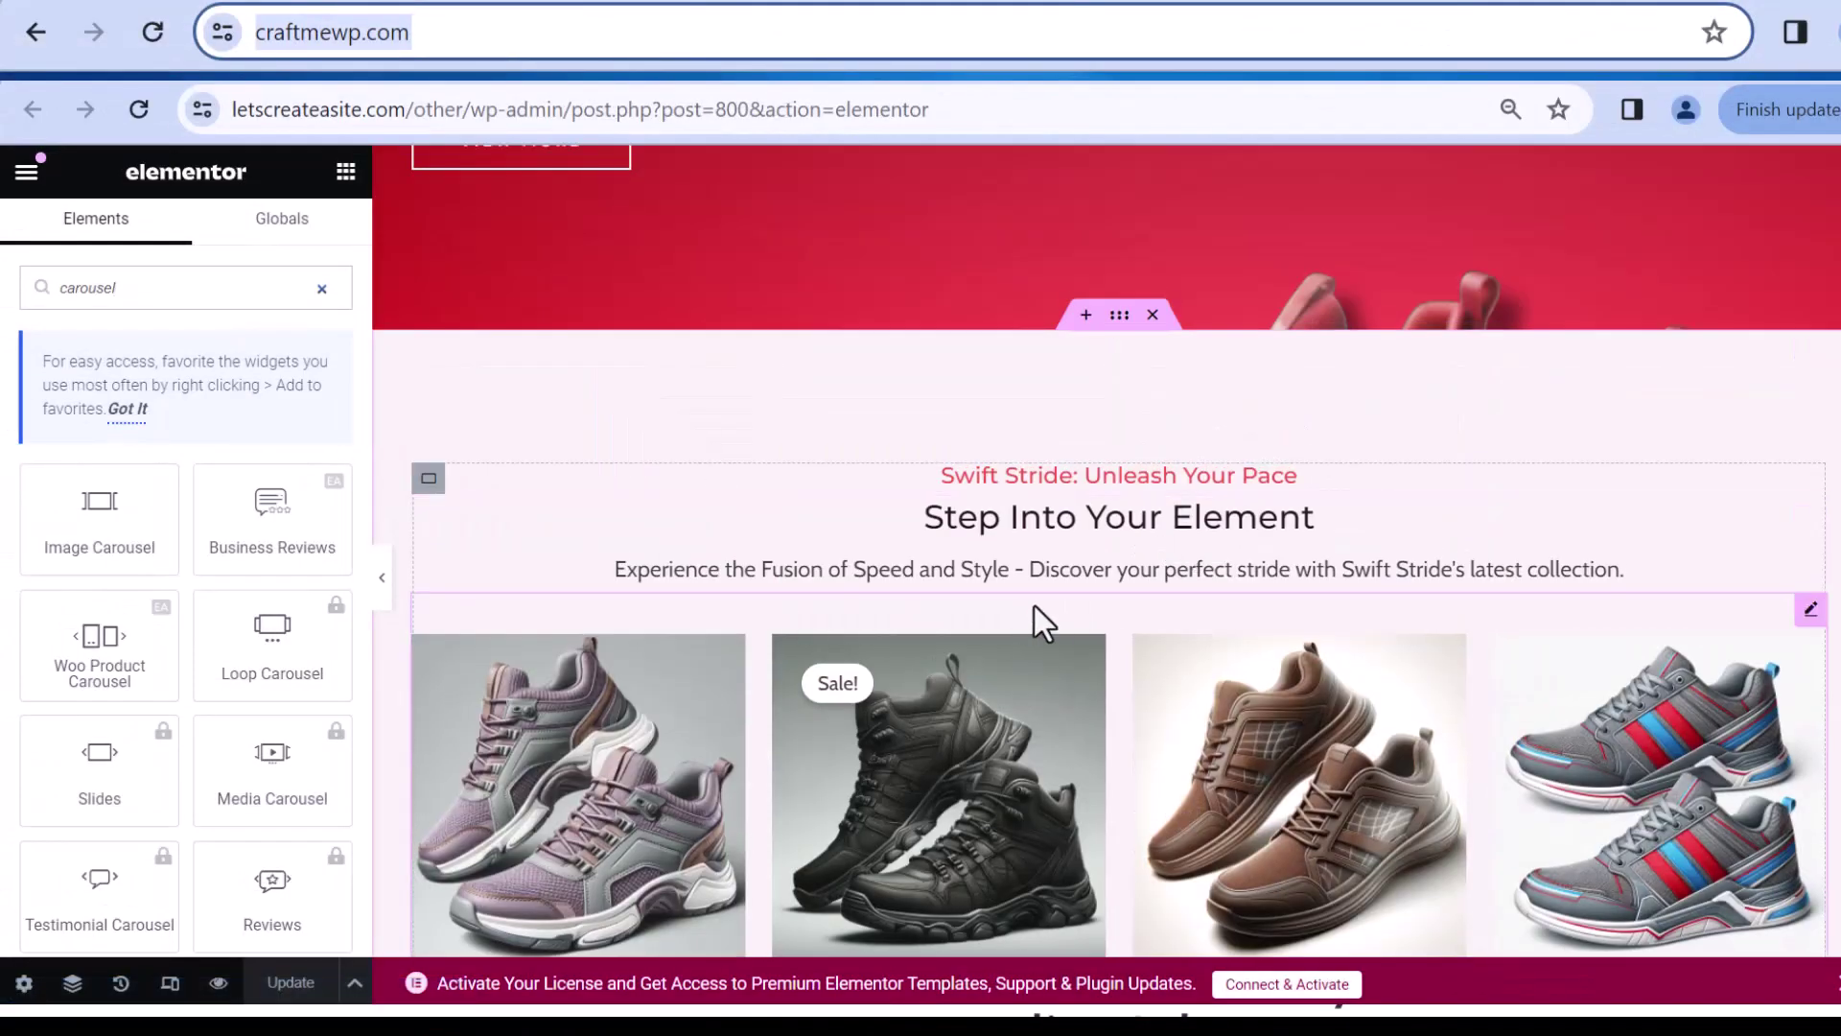
{"action": "left_click_drag", "start_coordinate": [64, 664], "coordinate": [793, 604]}
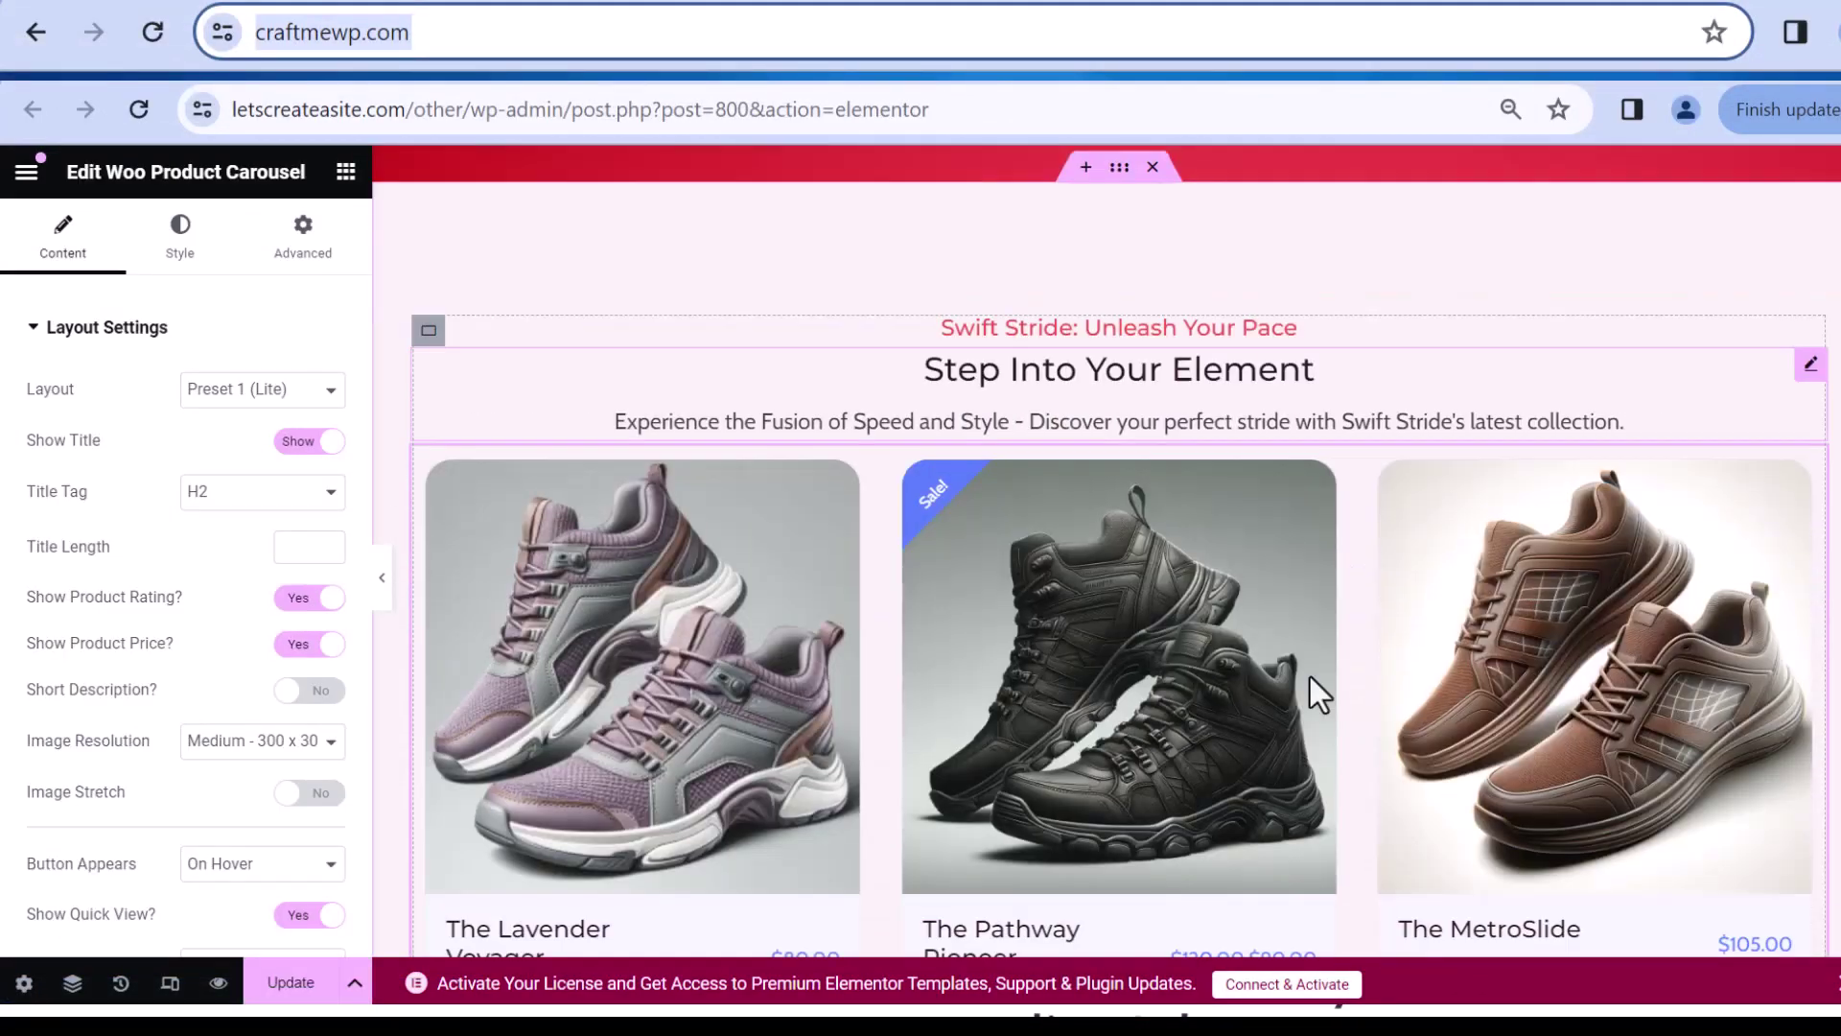
Set the carousel's layout to Preset 2 (Lite)
{"action": "scroll", "coordinate": [858, 538], "scroll_direction": "down", "scroll_amount": 2}
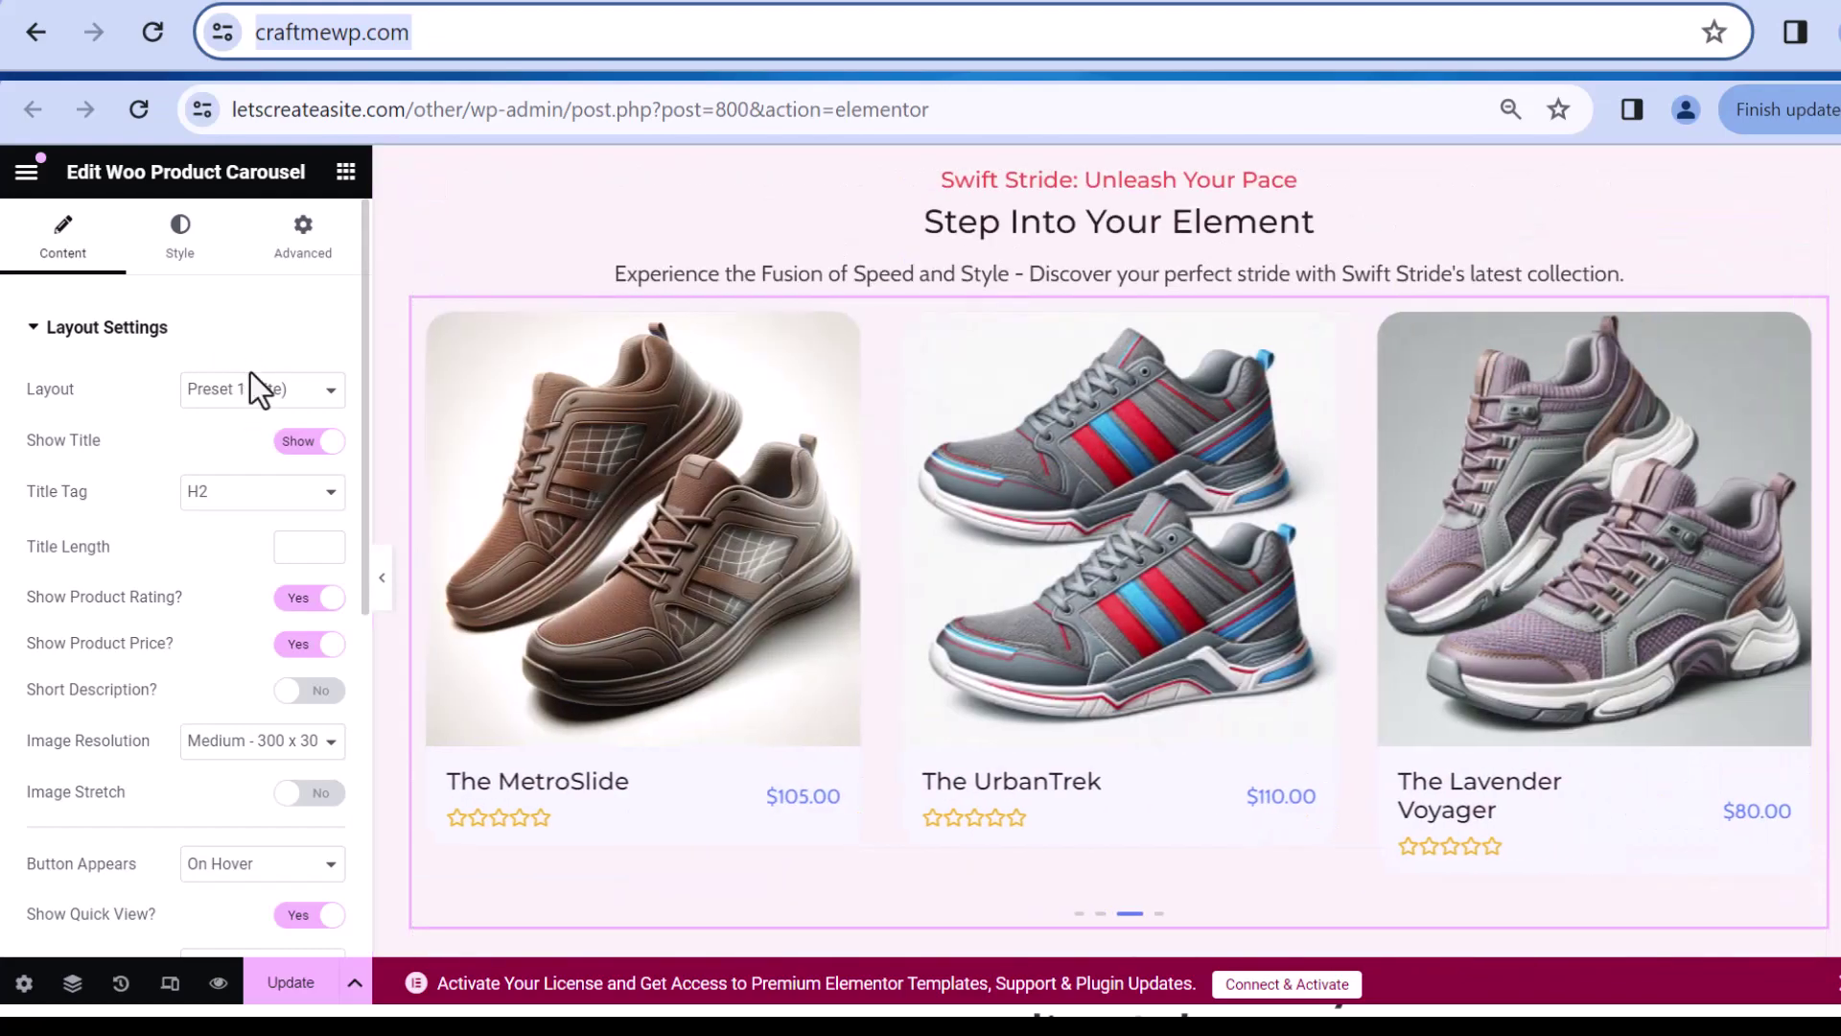
{"action": "left_click", "coordinate": [257, 389]}
{"action": "left_click", "coordinate": [257, 438]}
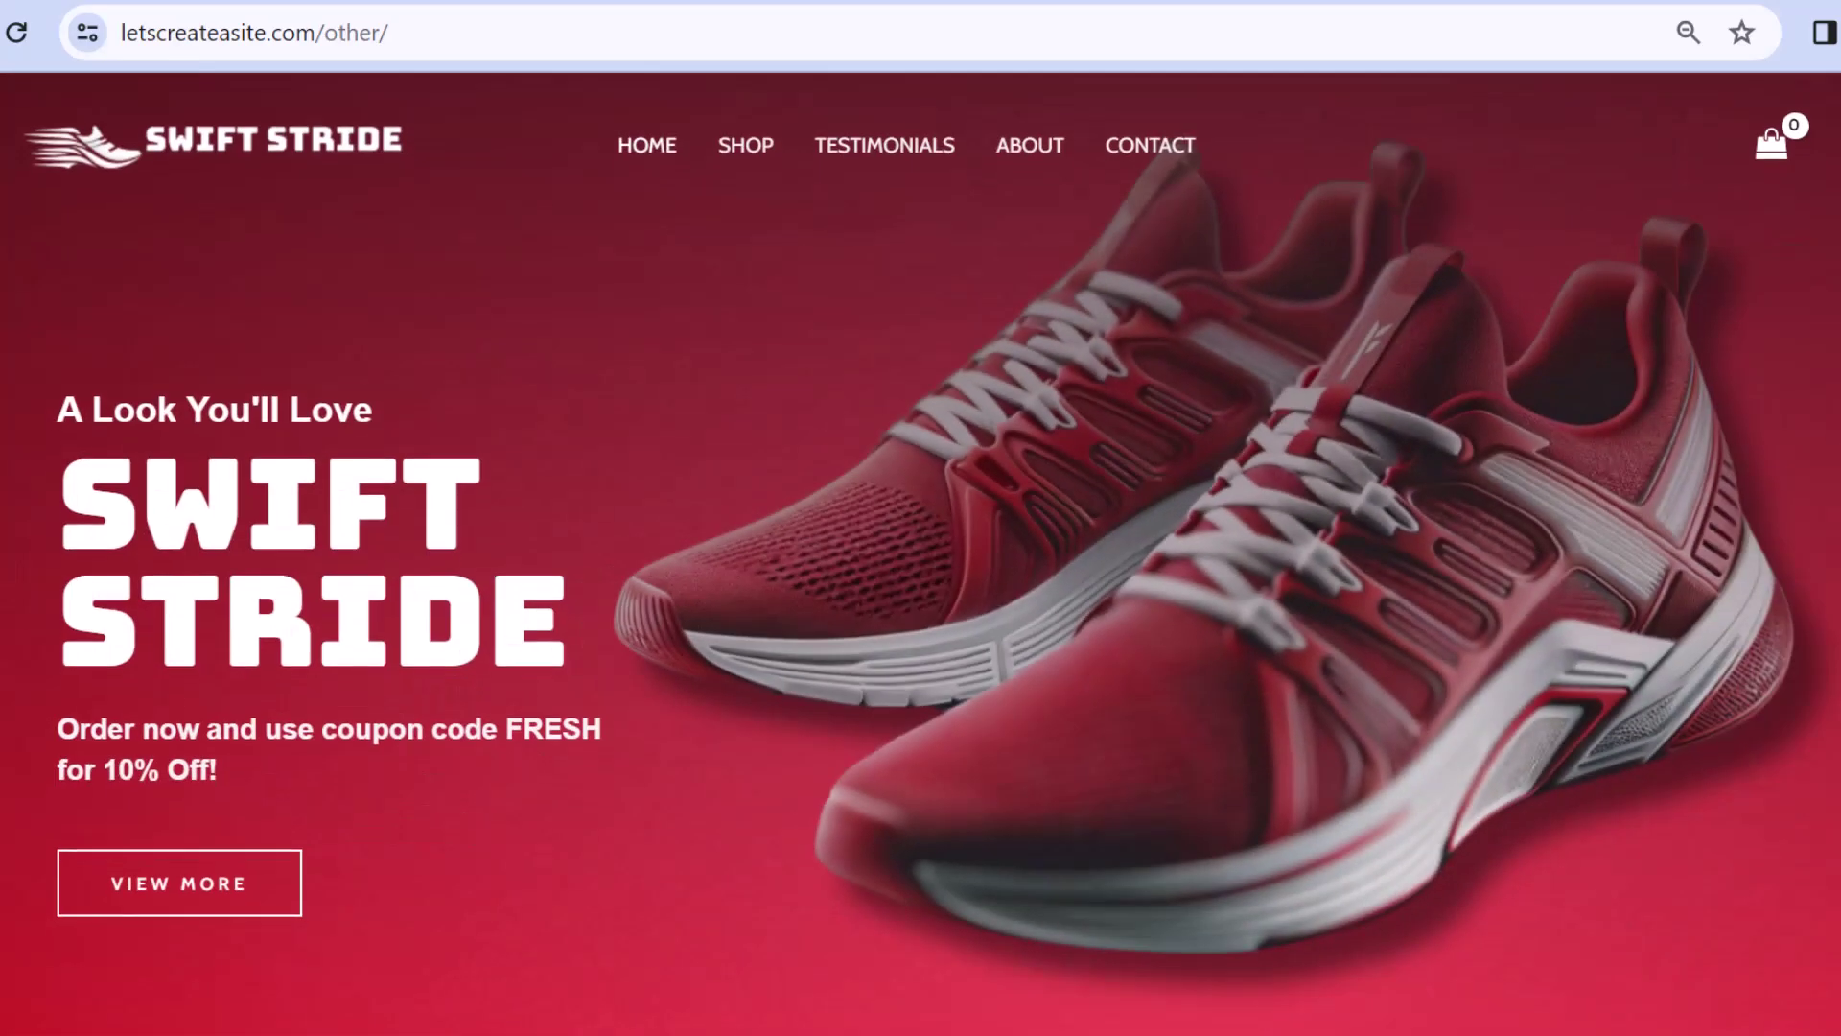
{"action": "scroll", "coordinate": [921, 441], "scroll_direction": "down", "scroll_amount": 3}
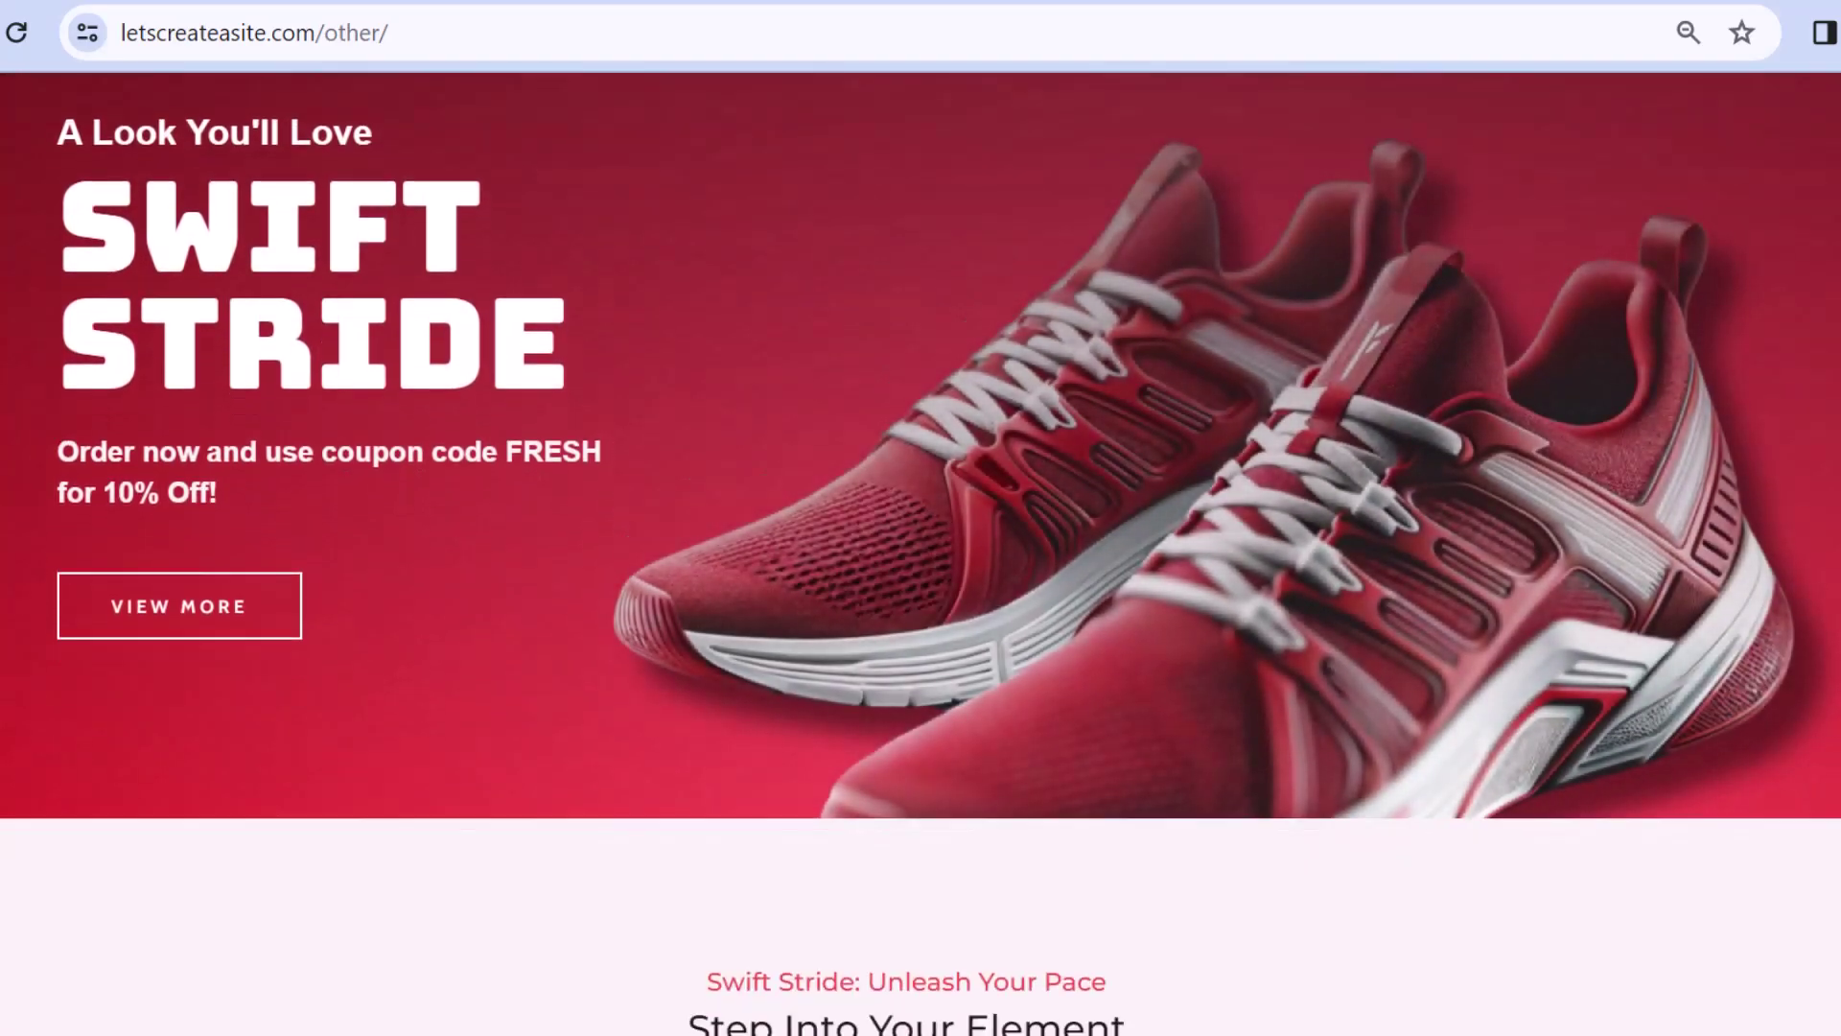
{"action": "scroll", "coordinate": [920, 537], "scroll_direction": "down", "scroll_amount": 8}
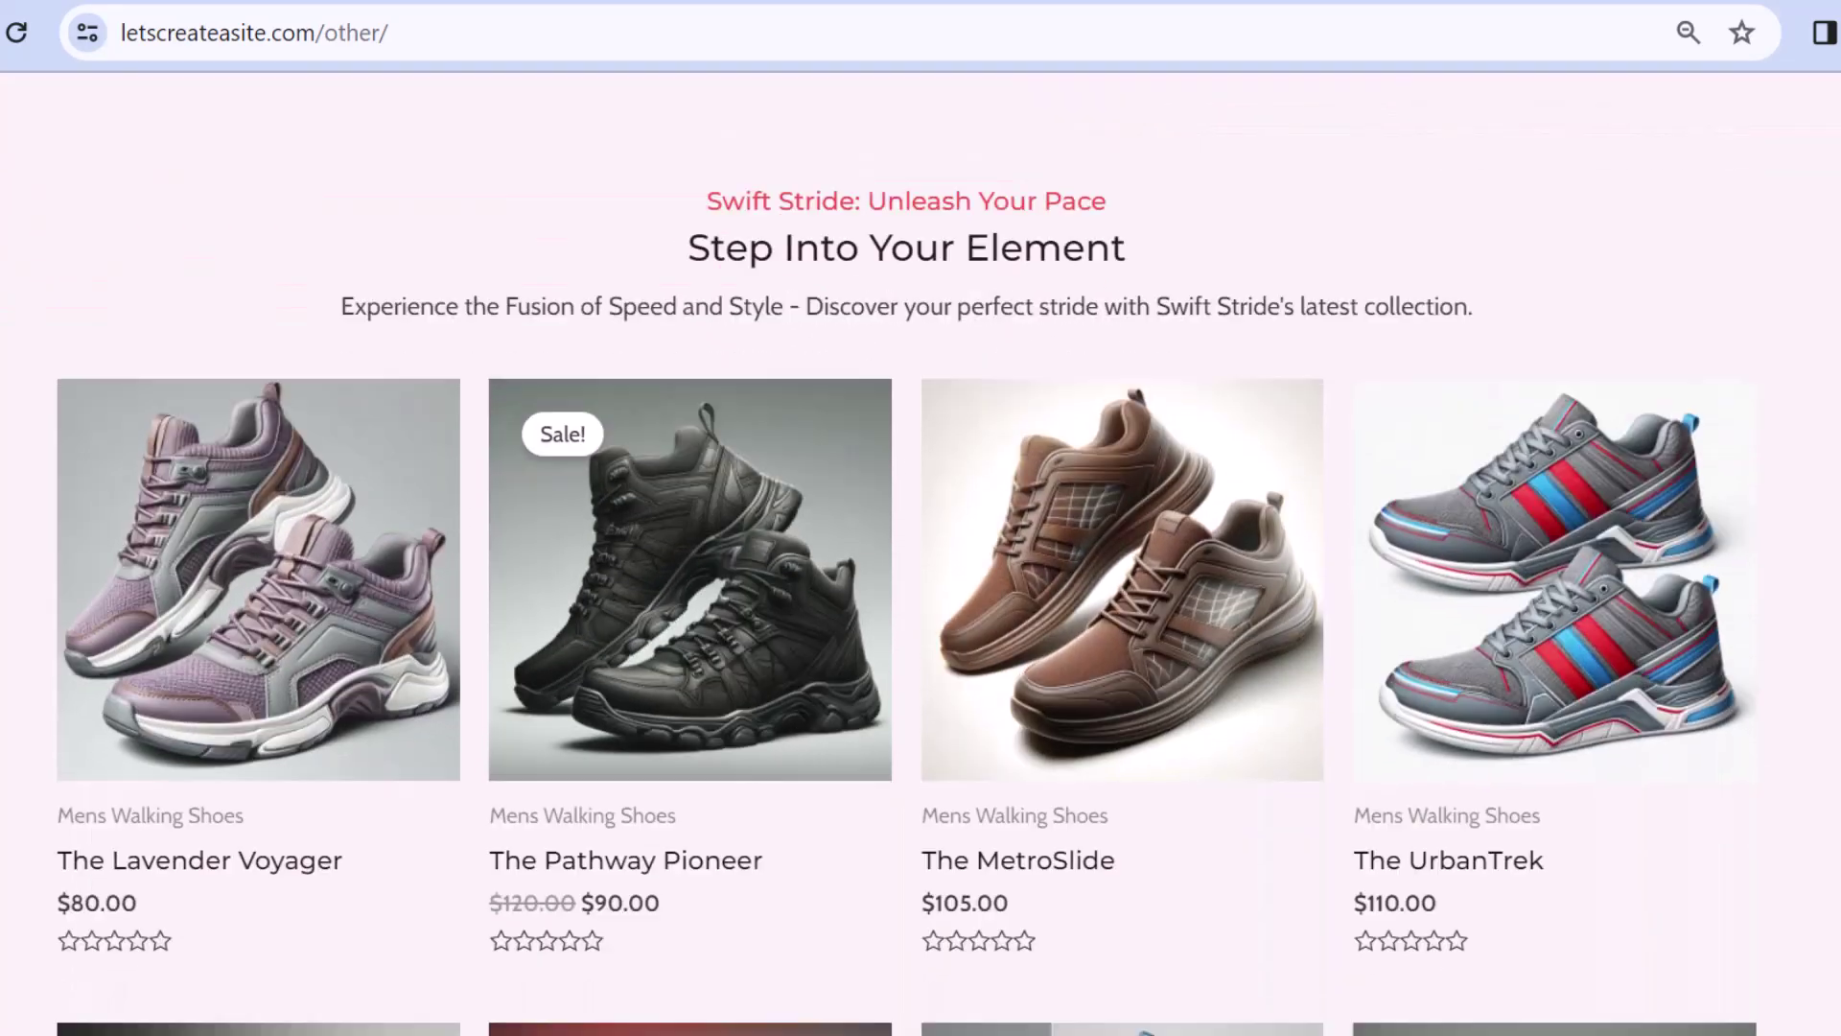
{"action": "scroll", "coordinate": [921, 537], "scroll_direction": "down", "scroll_amount": 7}
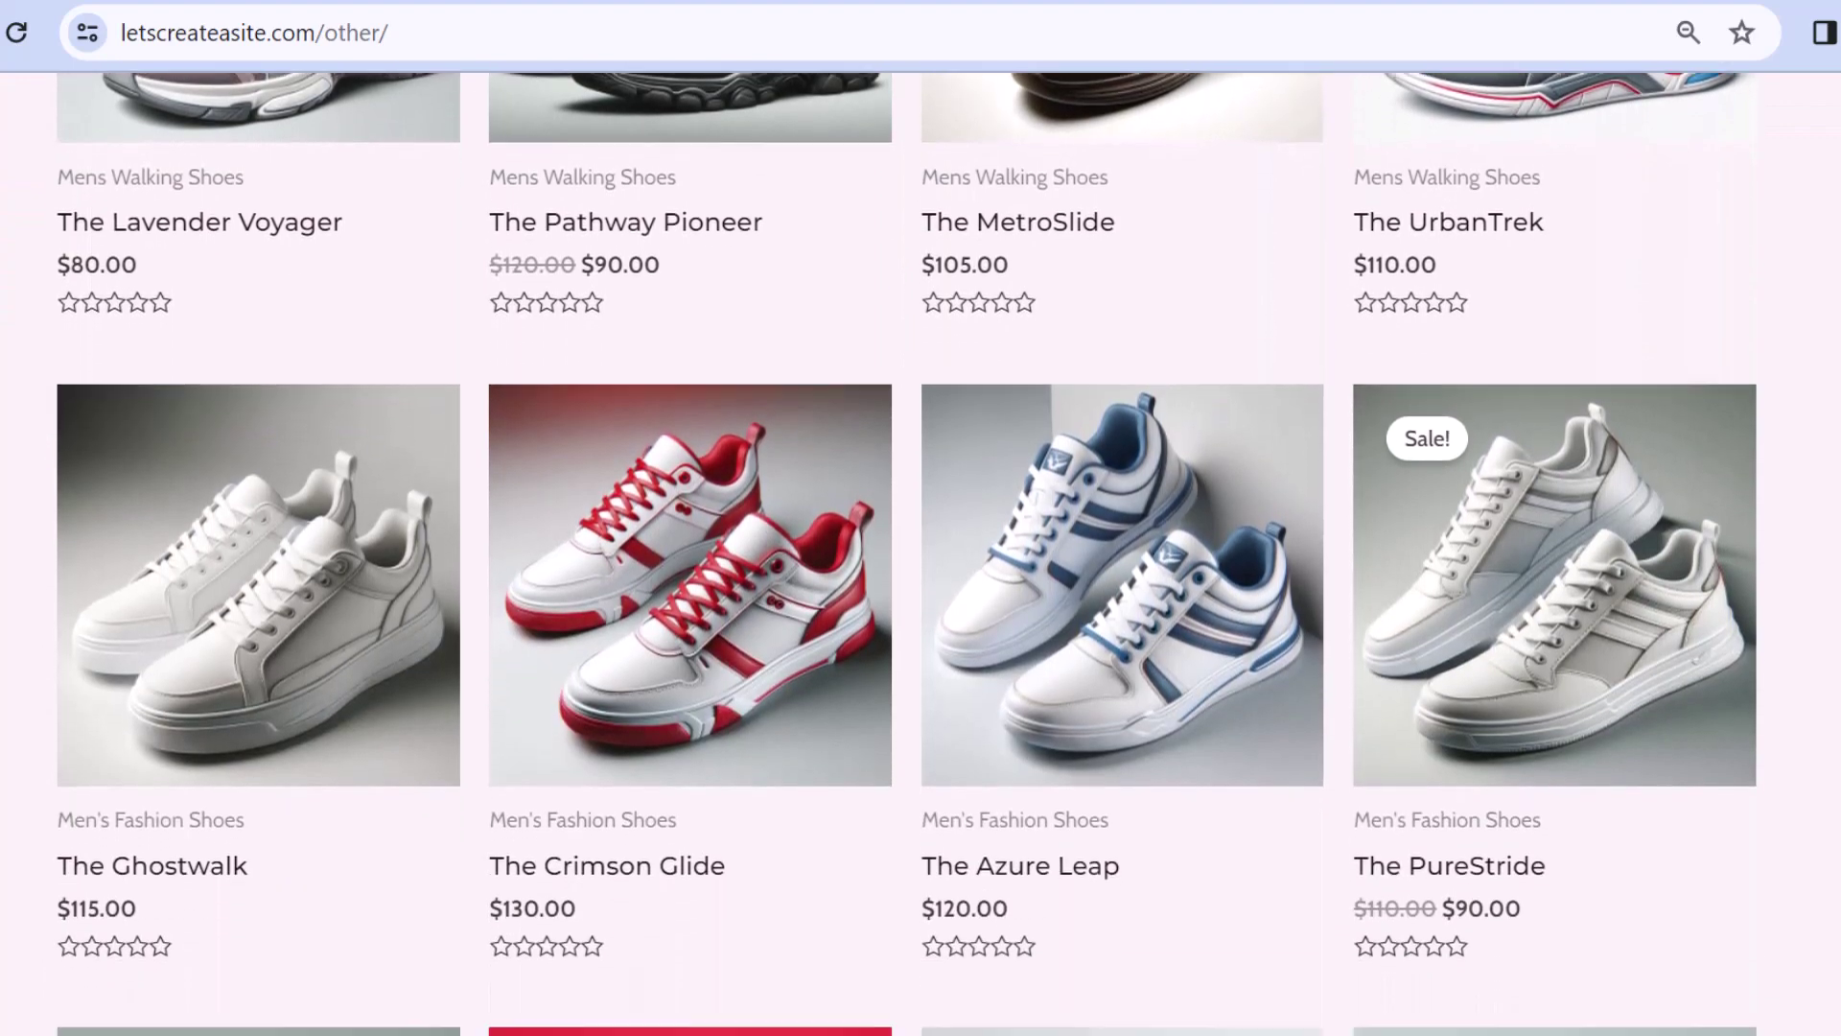
{"action": "scroll", "coordinate": [920, 537], "scroll_direction": "down", "scroll_amount": 8}
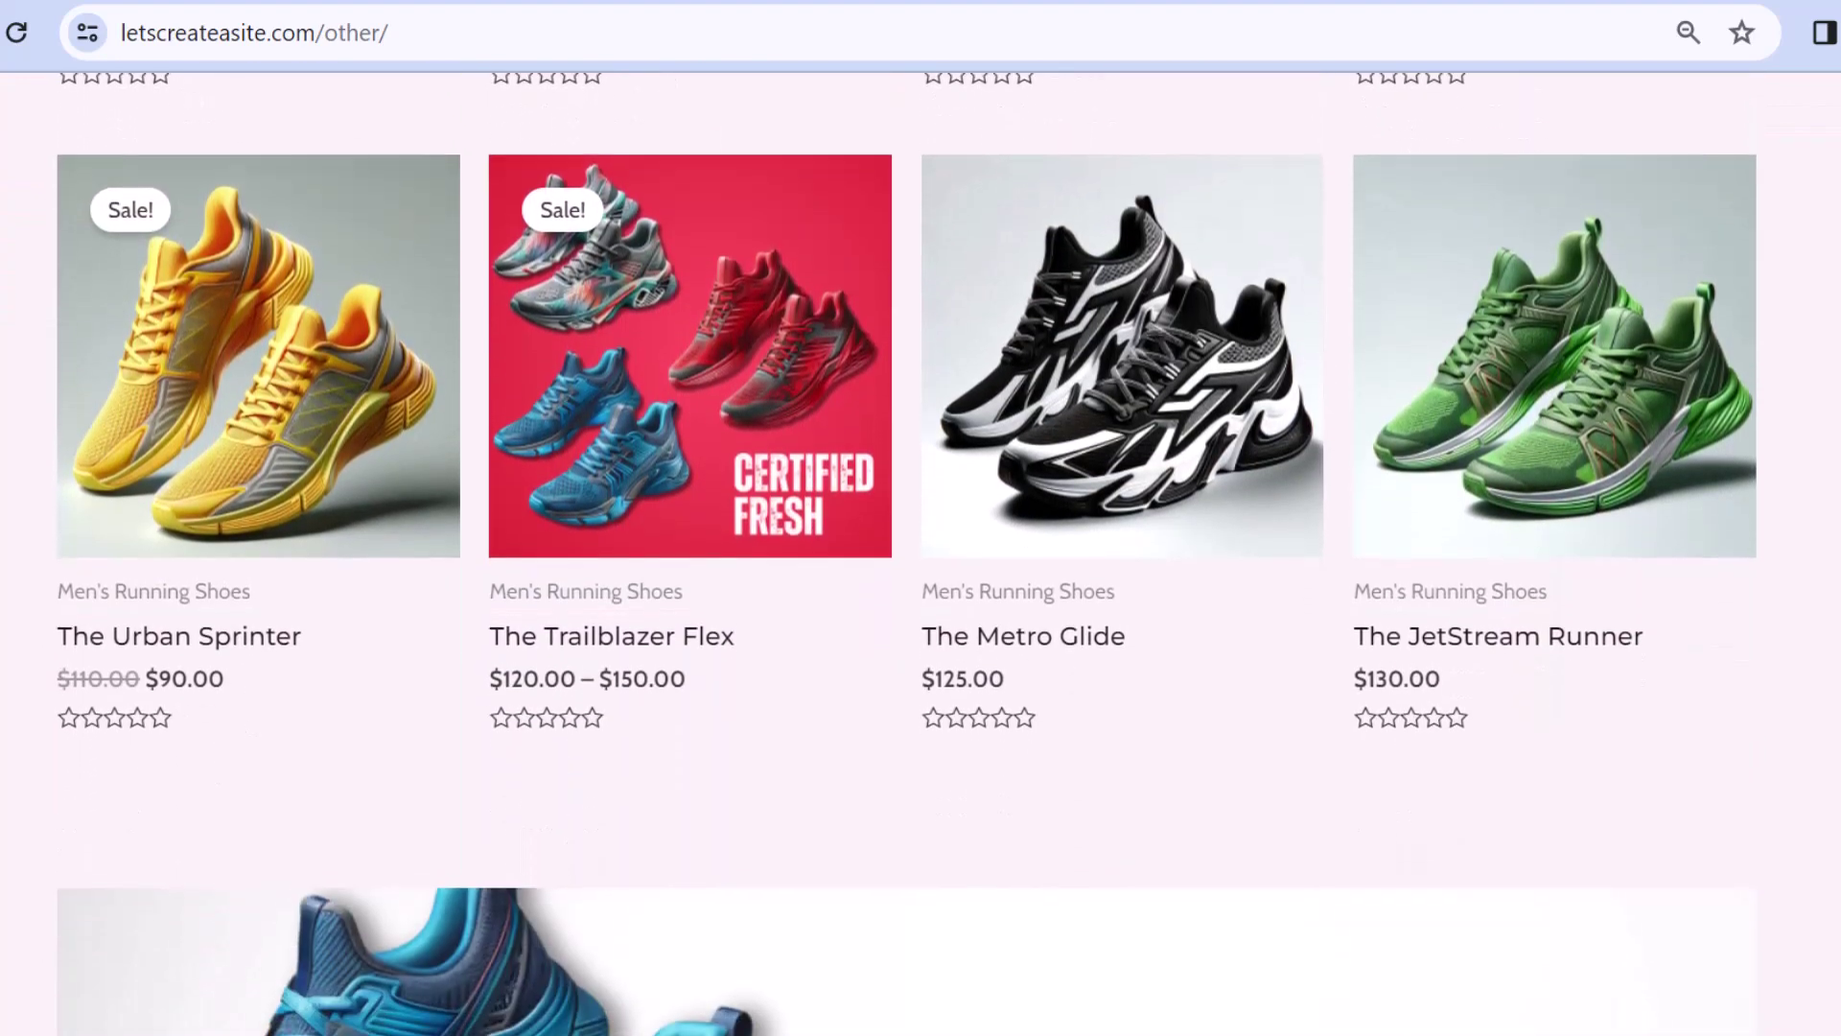
{"action": "scroll", "coordinate": [920, 537], "scroll_direction": "up", "scroll_amount": 15}
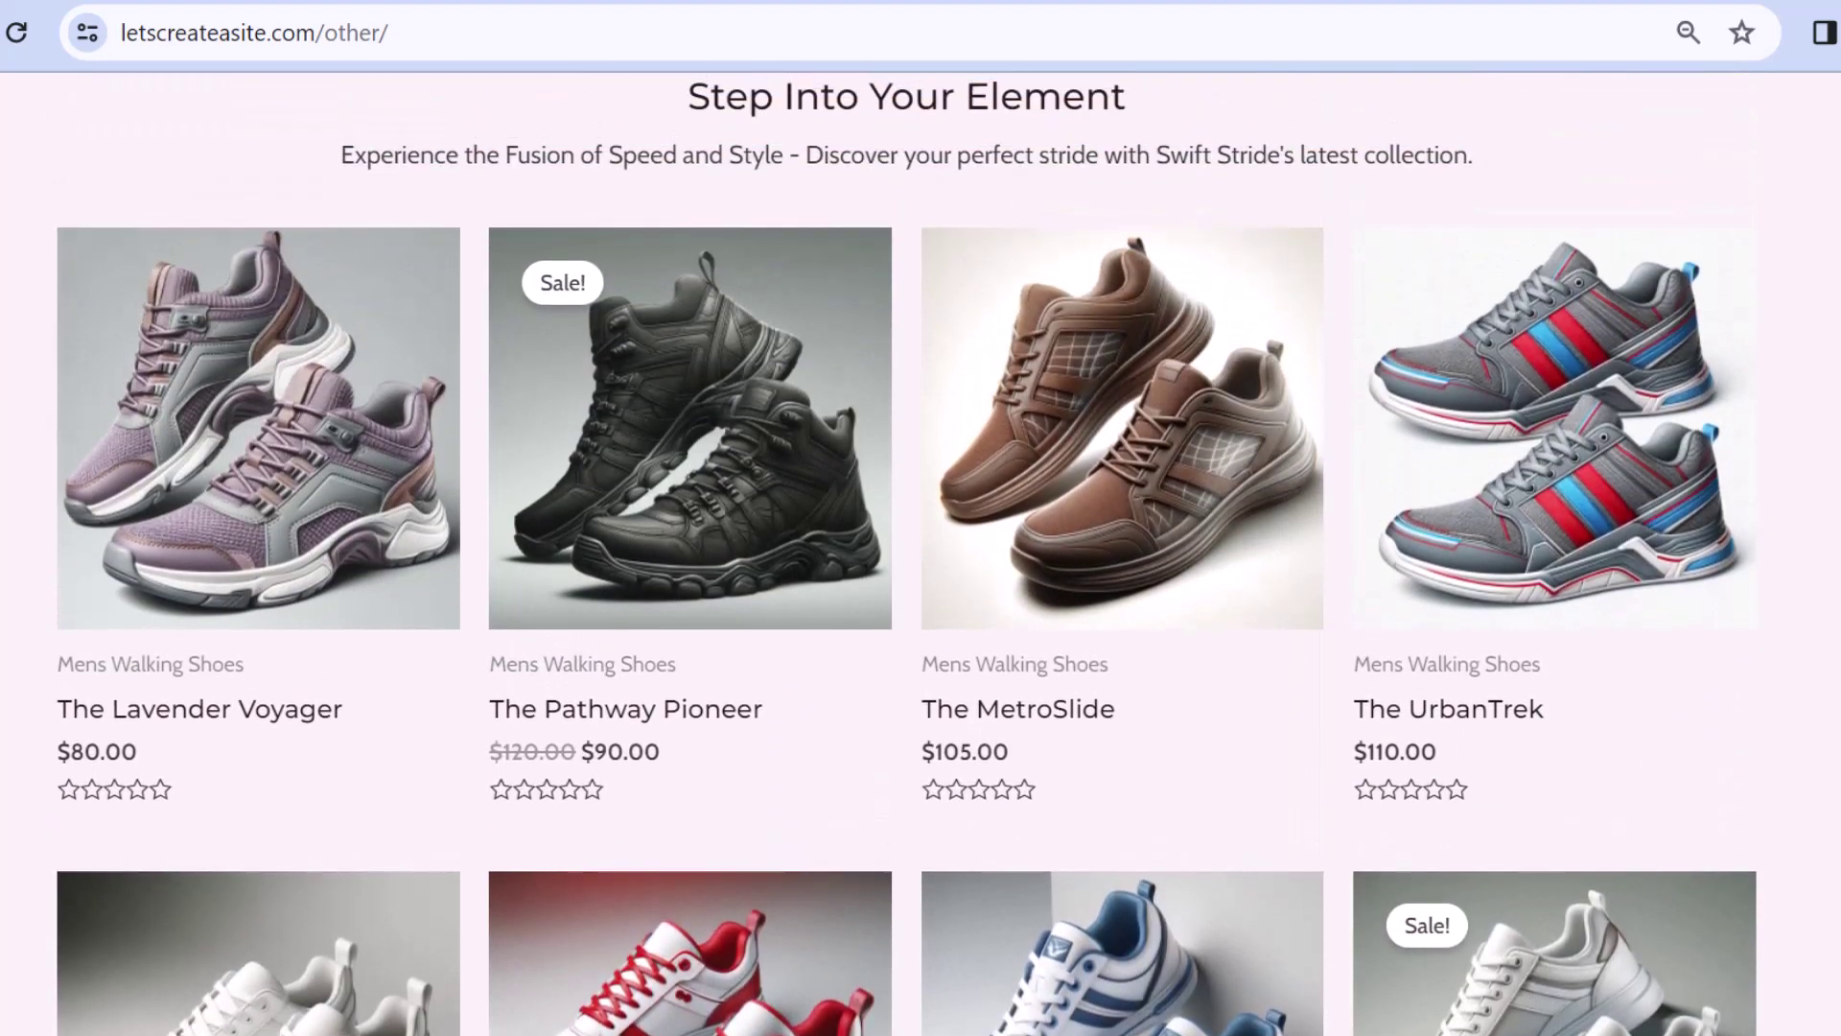
{"action": "scroll", "coordinate": [920, 537], "scroll_direction": "up", "scroll_amount": 2}
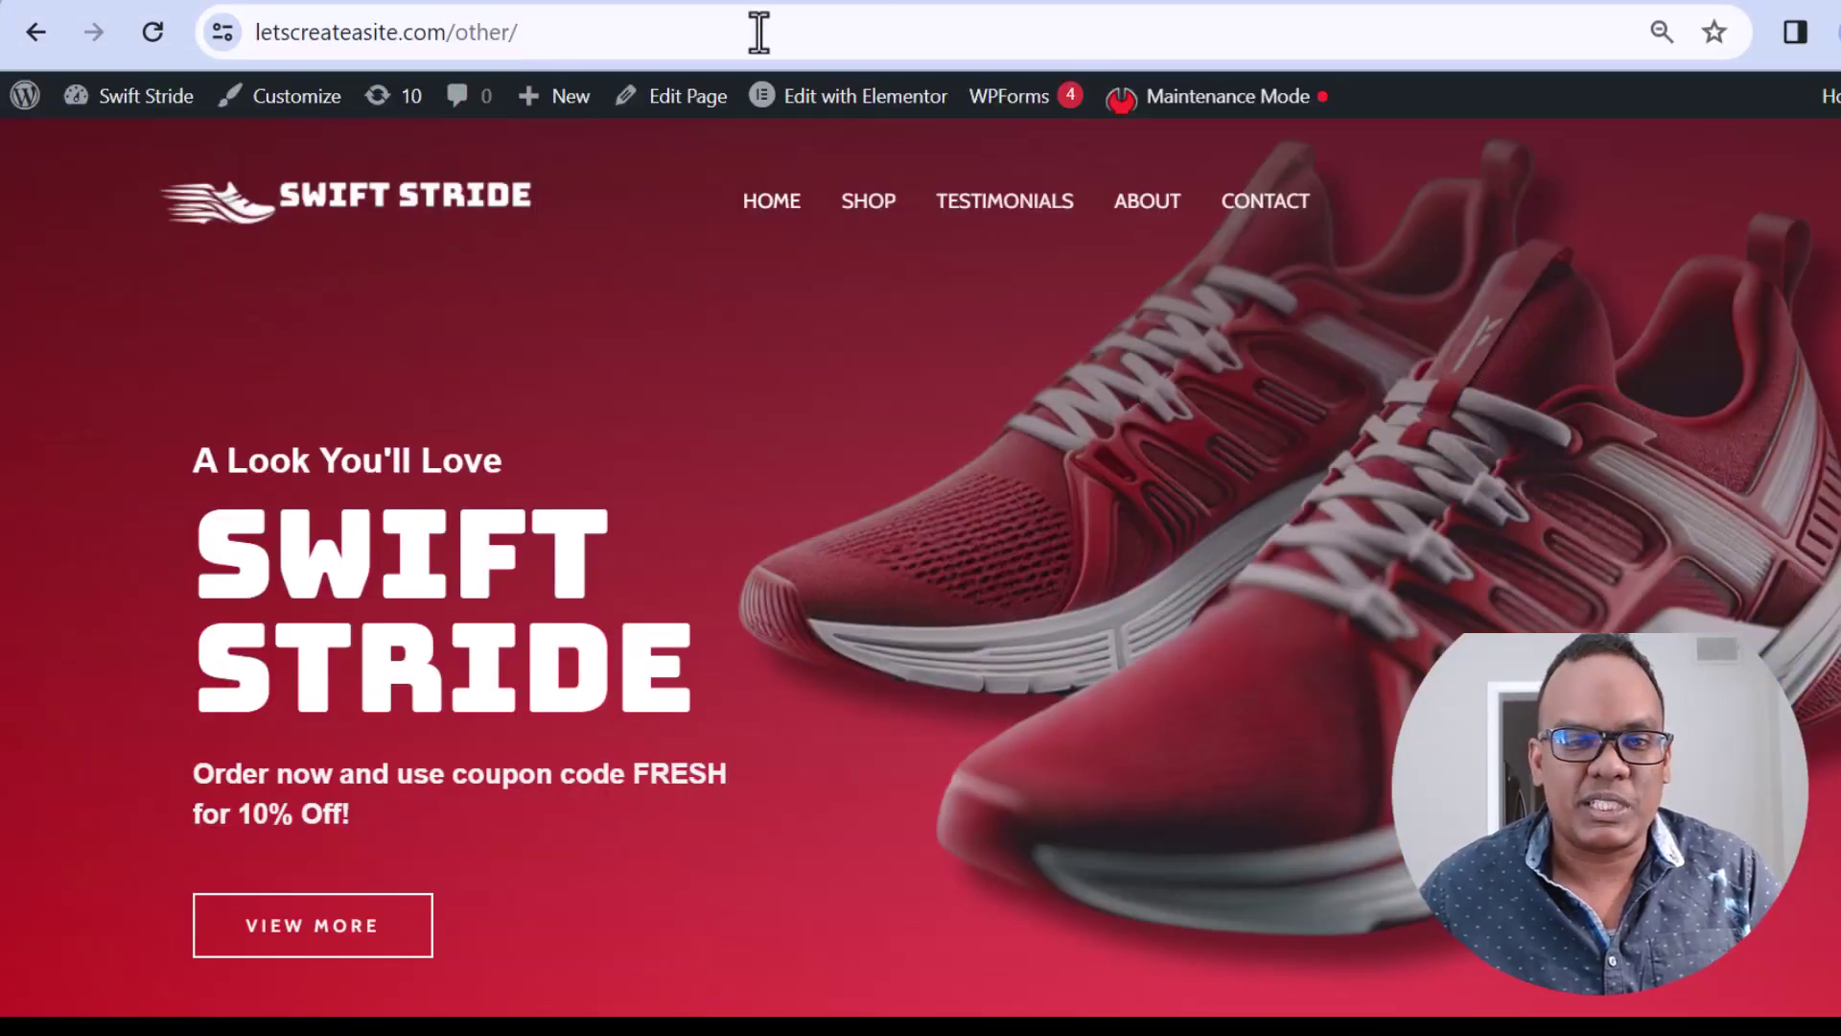
{"action": "scroll", "coordinate": [1089, 371], "scroll_direction": "down", "scroll_amount": 10}
{"action": "scroll", "coordinate": [797, 239], "scroll_direction": "up", "scroll_amount": 10}
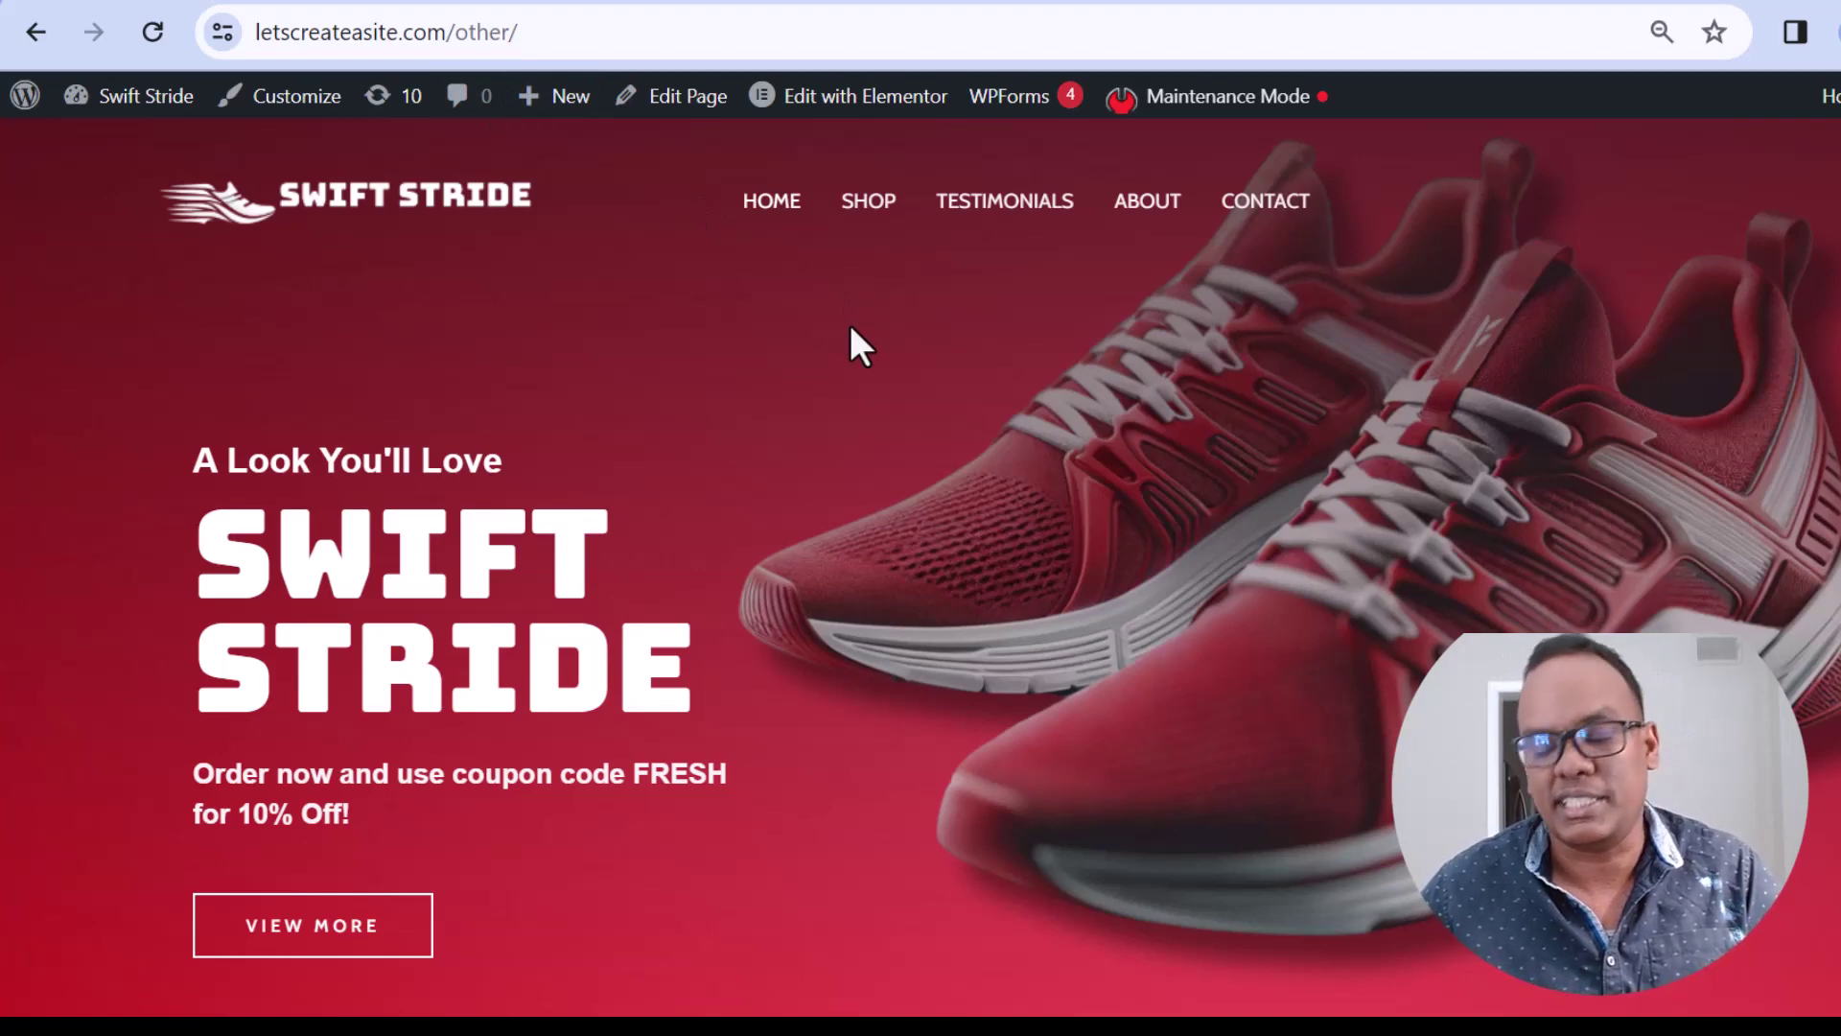
{"action": "scroll", "coordinate": [871, 326], "scroll_direction": "down", "scroll_amount": 8}
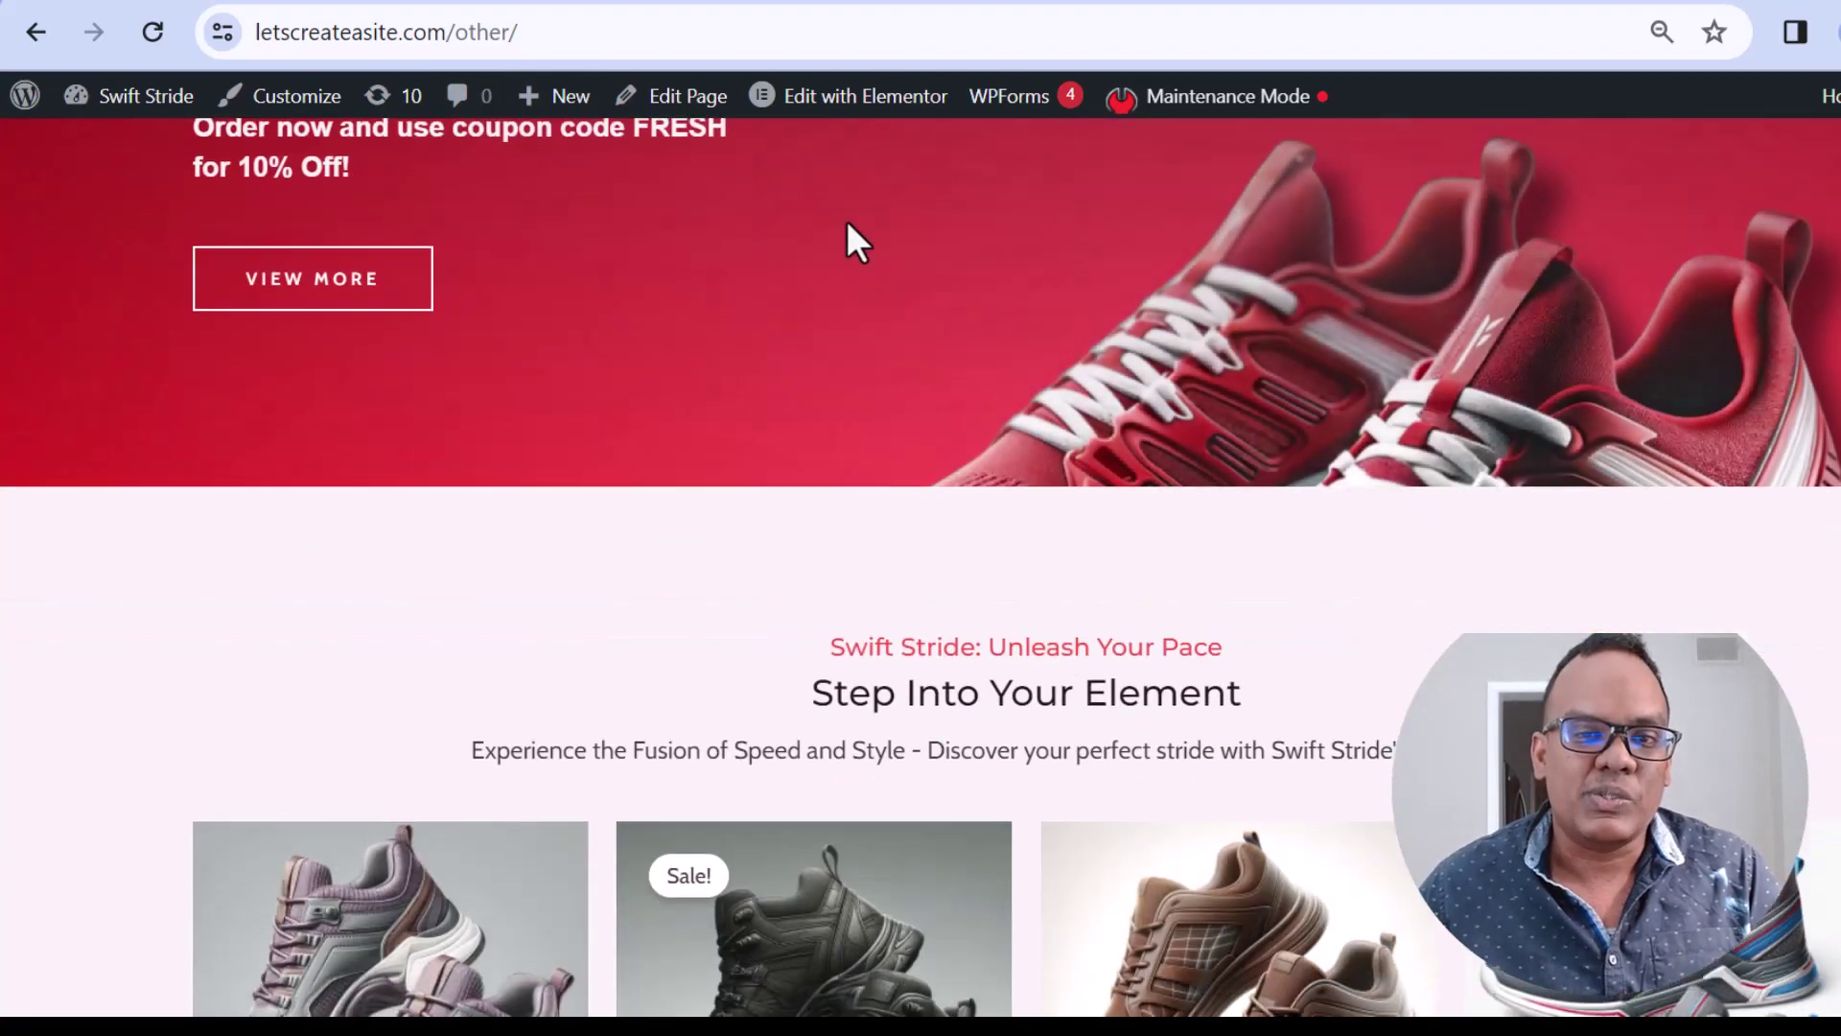
{"action": "scroll", "coordinate": [843, 219], "scroll_direction": "up", "scroll_amount": 5}
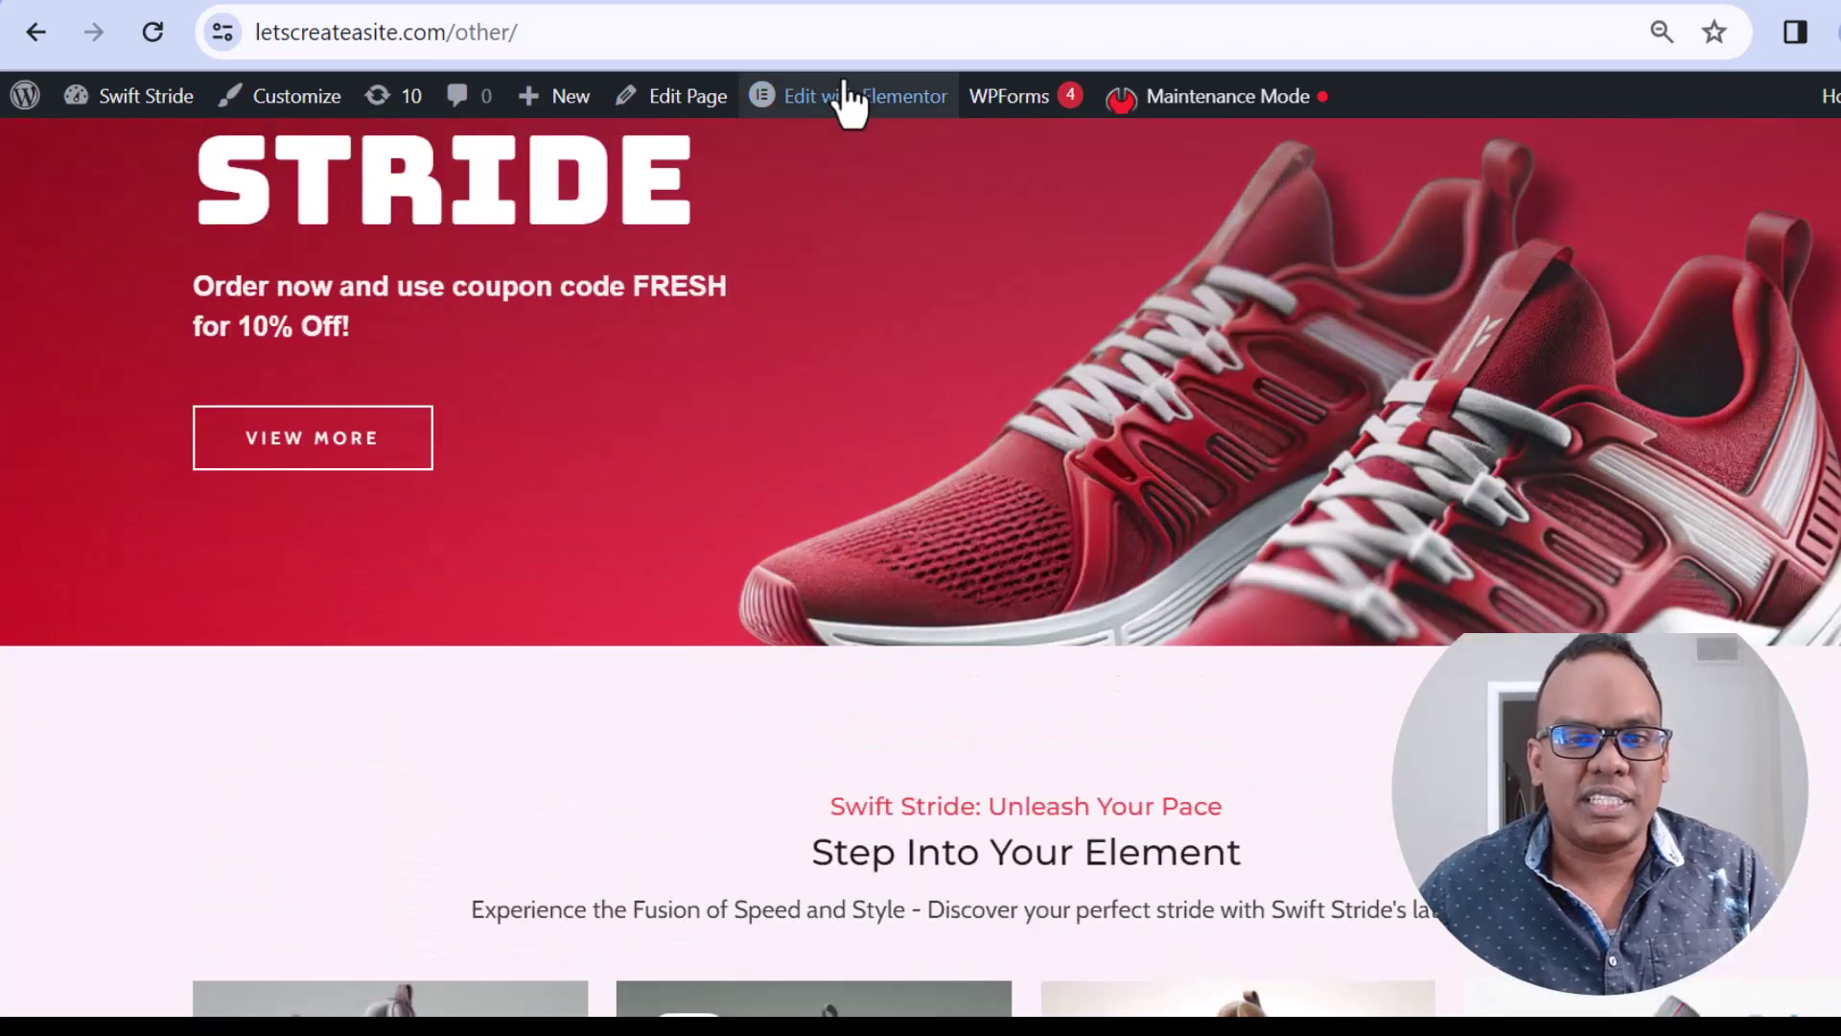
Open the Edit with Elementor link in a new tab and switch to that editor tab
{"action": "right_click", "coordinate": [849, 105]}
{"action": "left_click", "coordinate": [904, 123]}
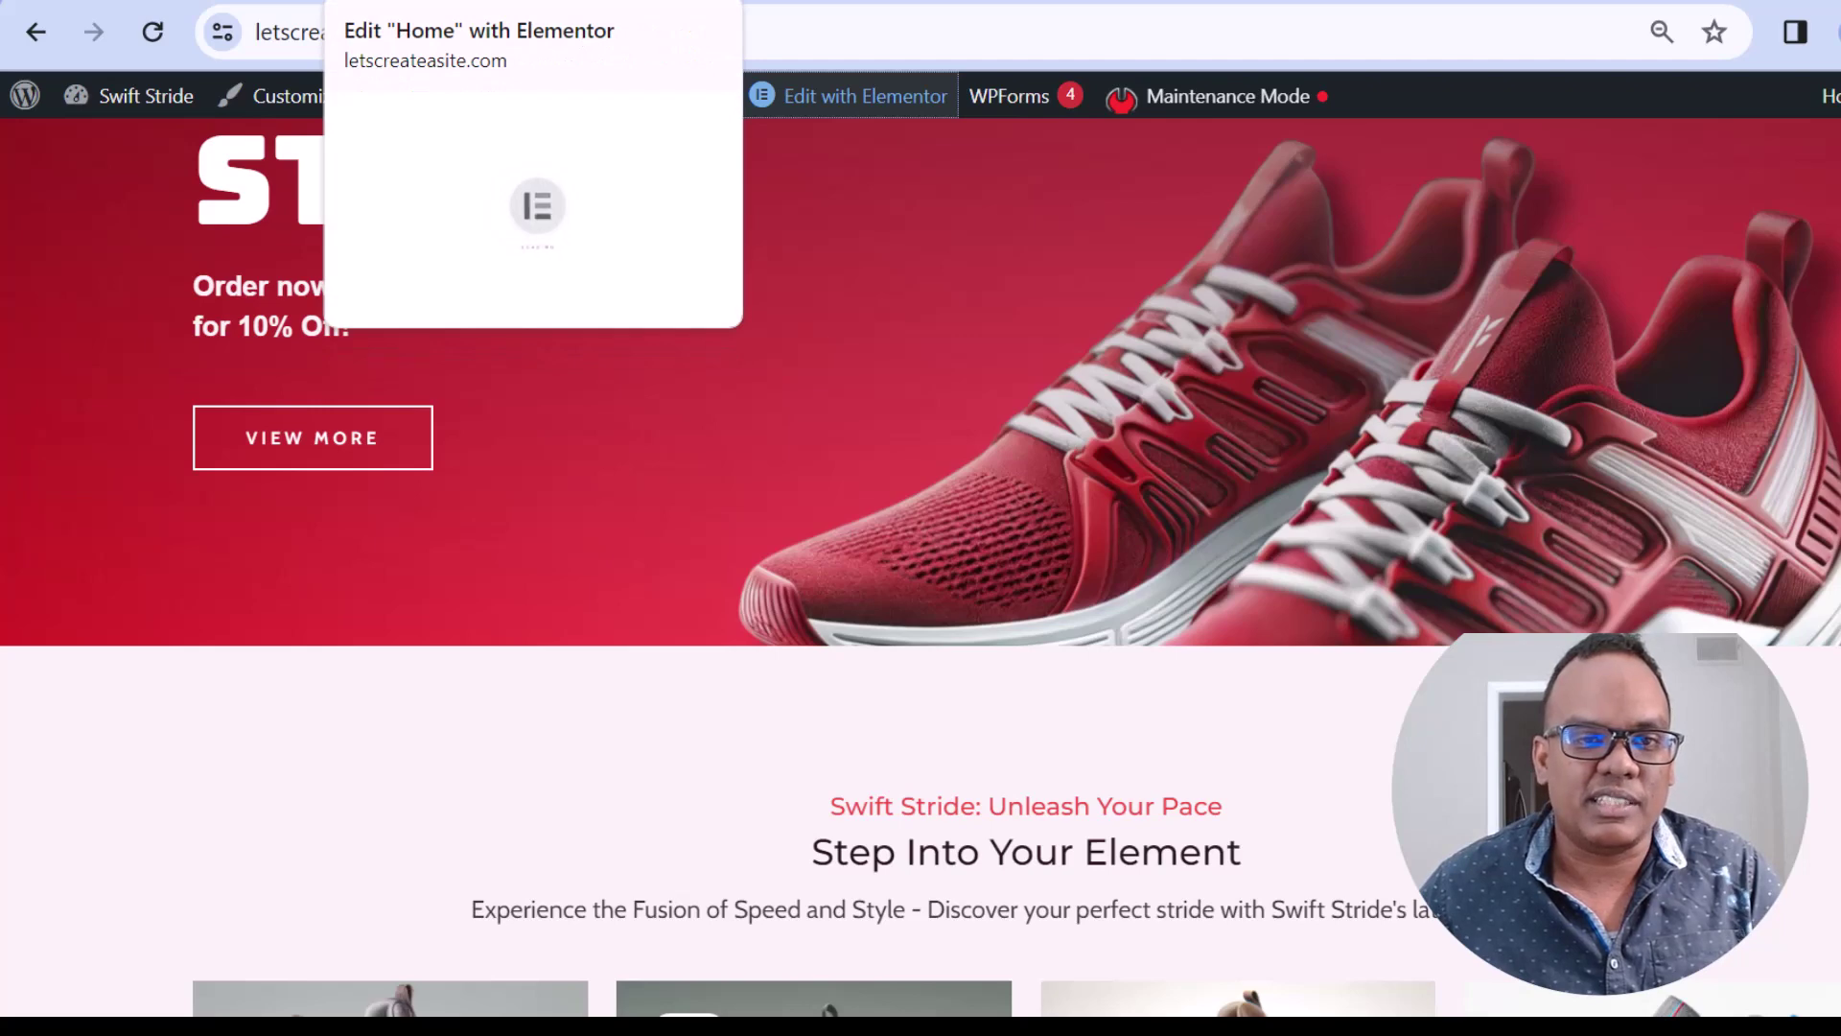
{"action": "left_click", "coordinate": [1076, 3]}
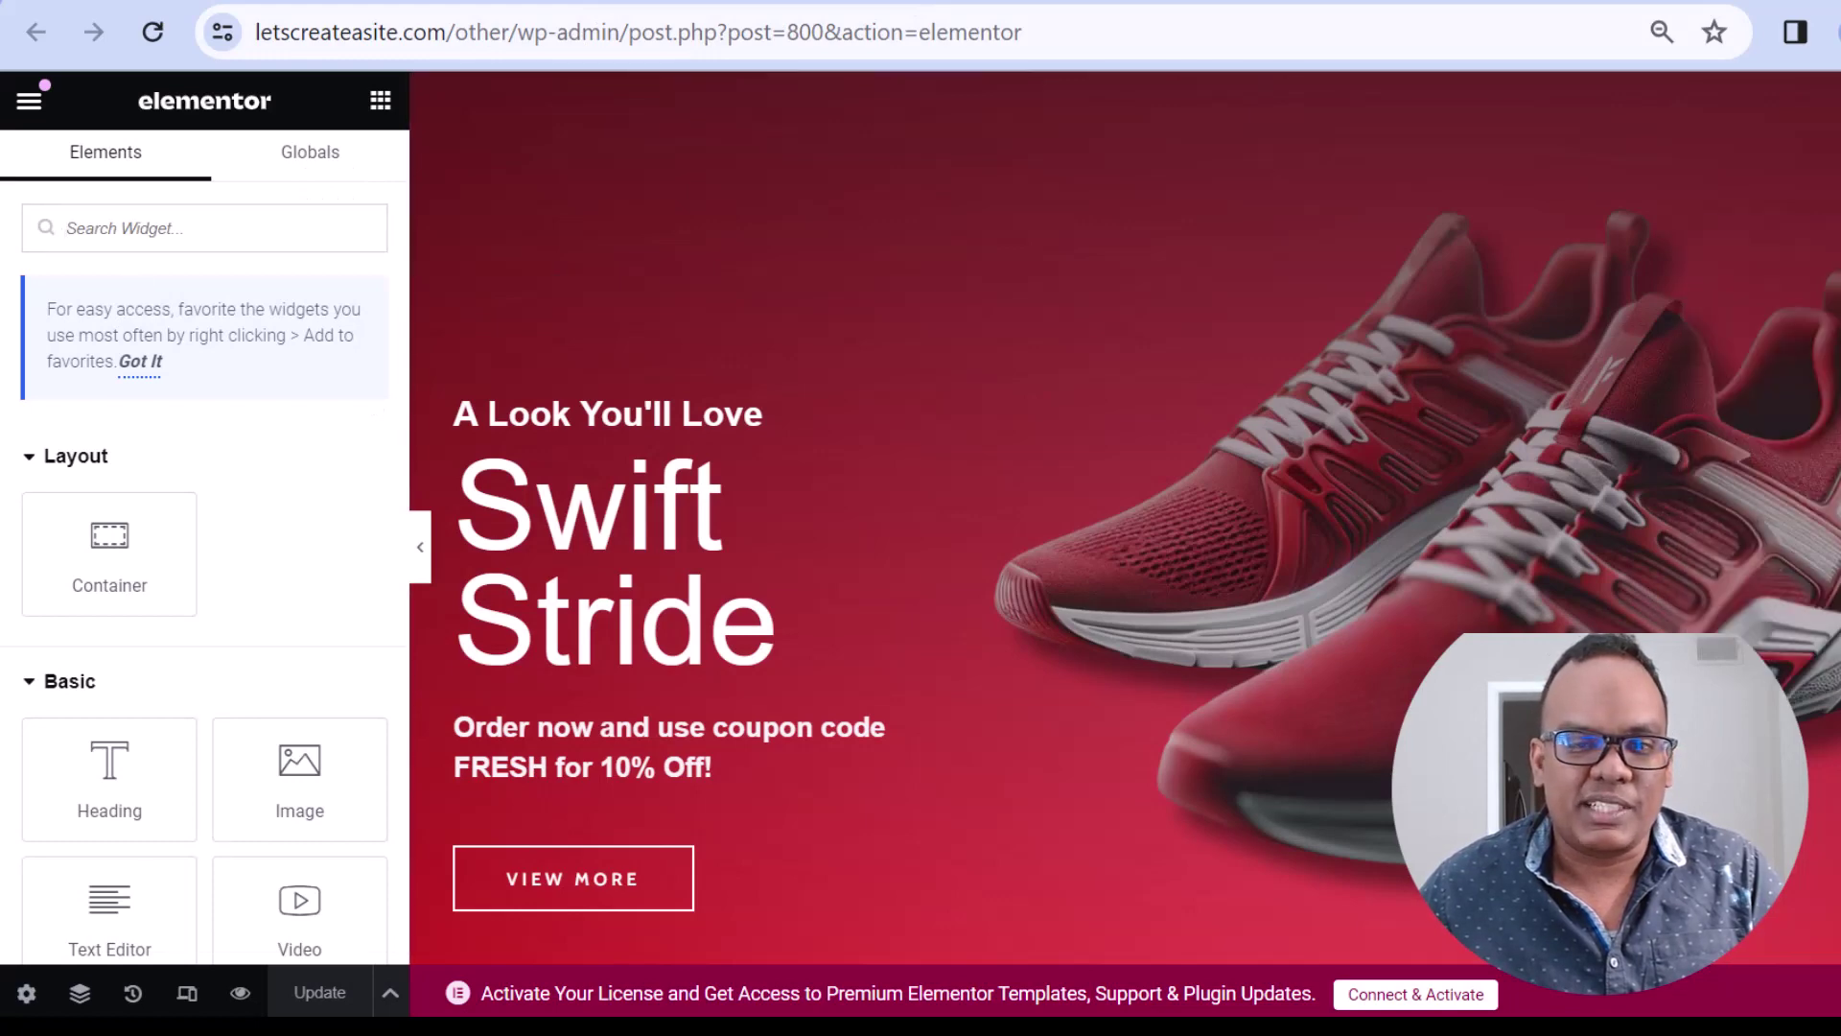
Scroll to the shoe product grid and collapse the Pro widget group to reach the WooCommerce widgets
{"action": "scroll", "coordinate": [1808, 388], "scroll_direction": "down", "scroll_amount": 4}
{"action": "scroll", "coordinate": [1808, 388], "scroll_direction": "down", "scroll_amount": 8}
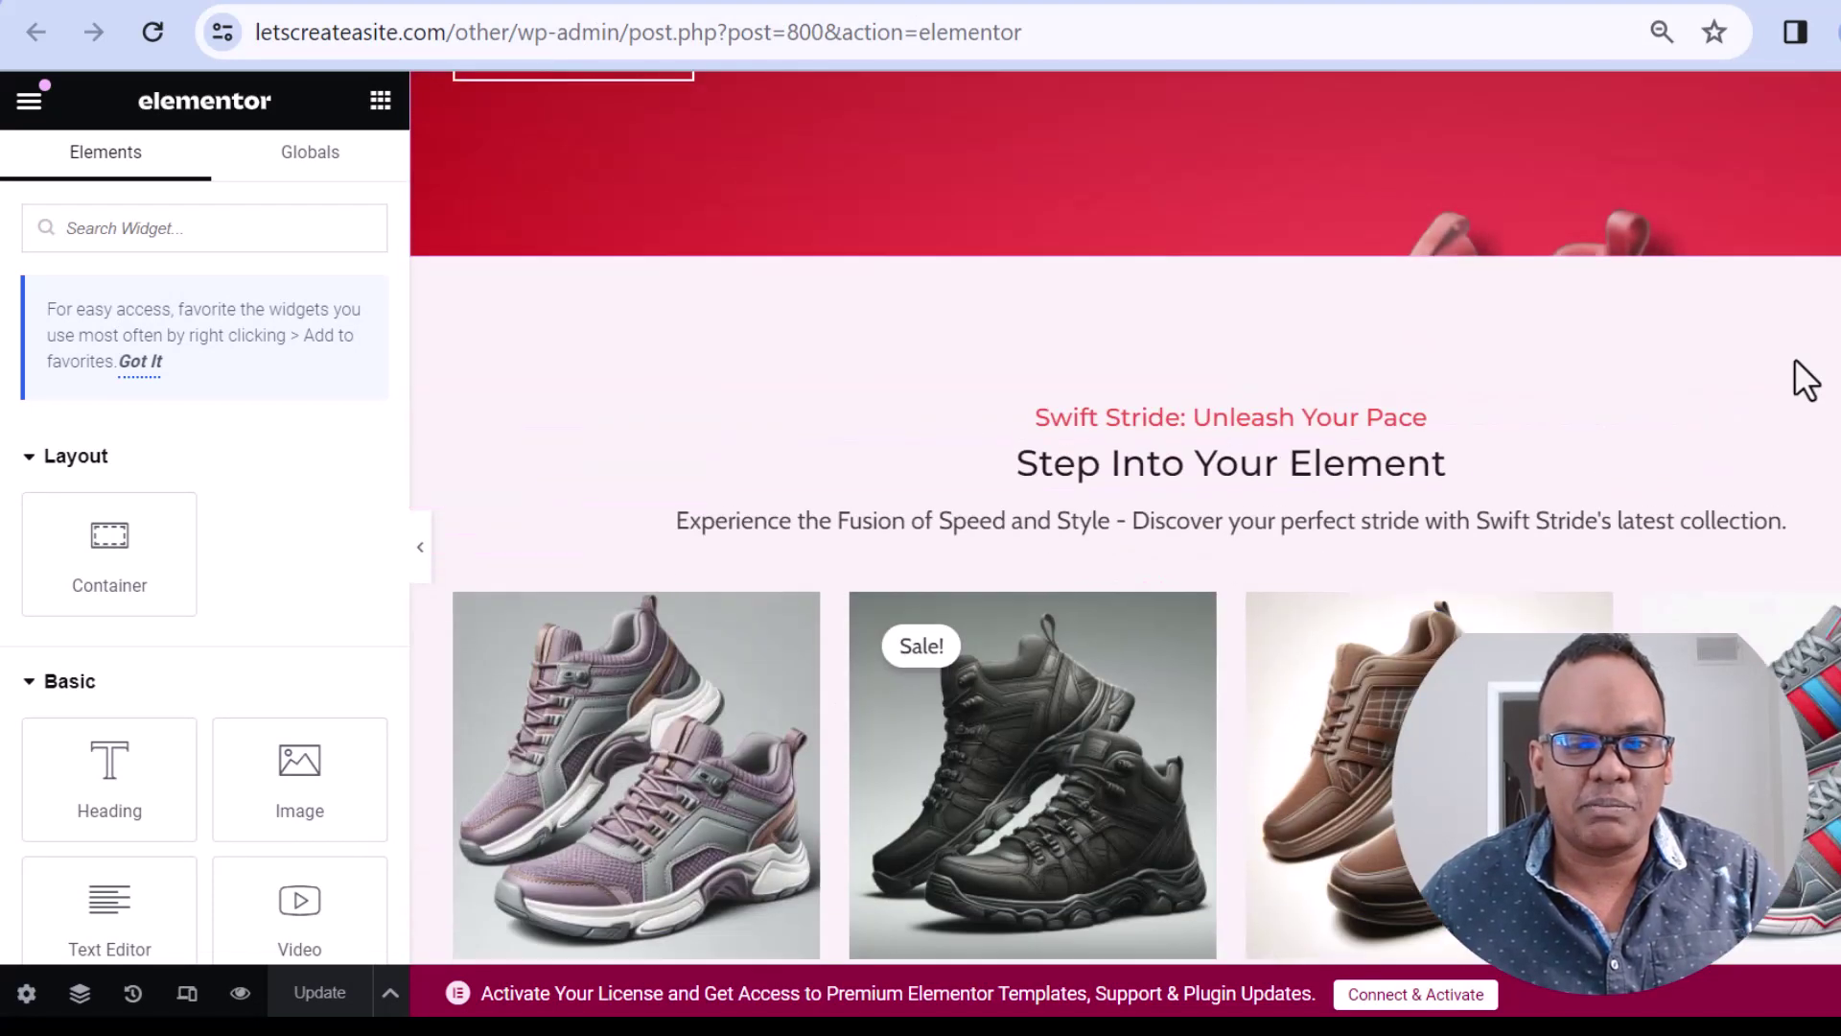
{"action": "scroll", "coordinate": [949, 446], "scroll_direction": "down", "scroll_amount": 2}
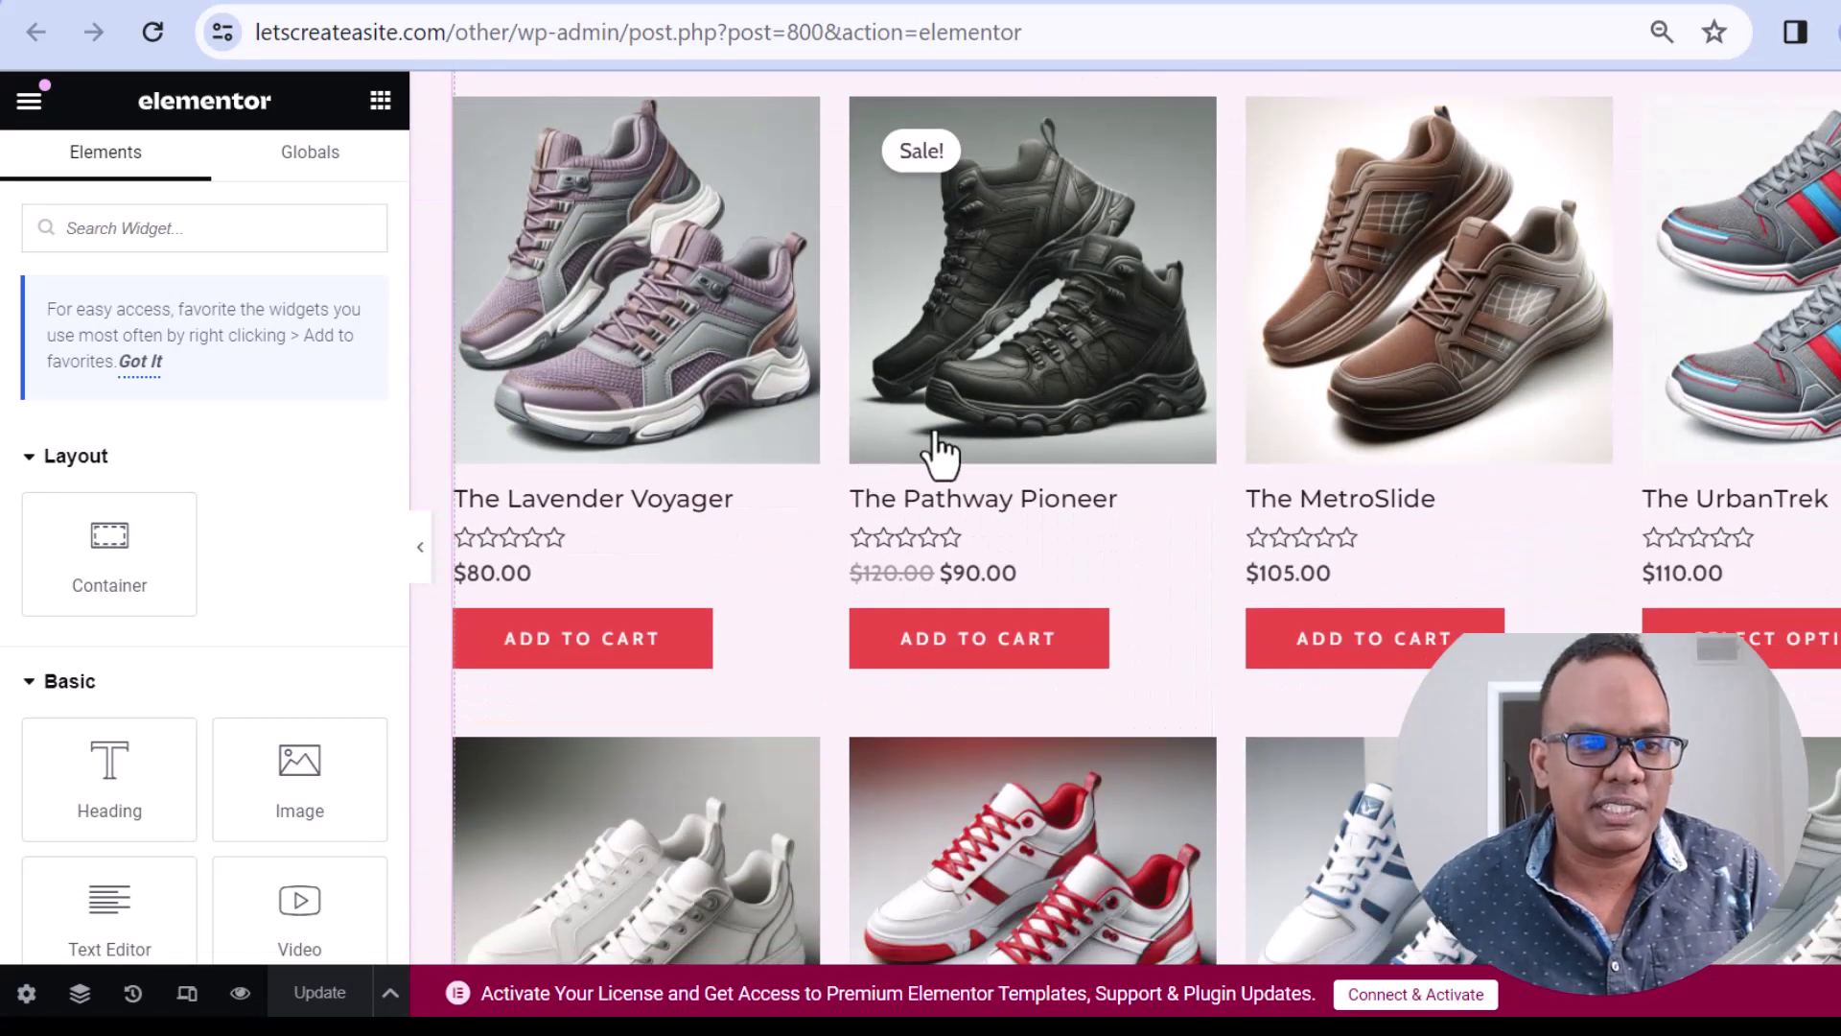
{"action": "scroll", "coordinate": [96, 575], "scroll_direction": "down", "scroll_amount": 2}
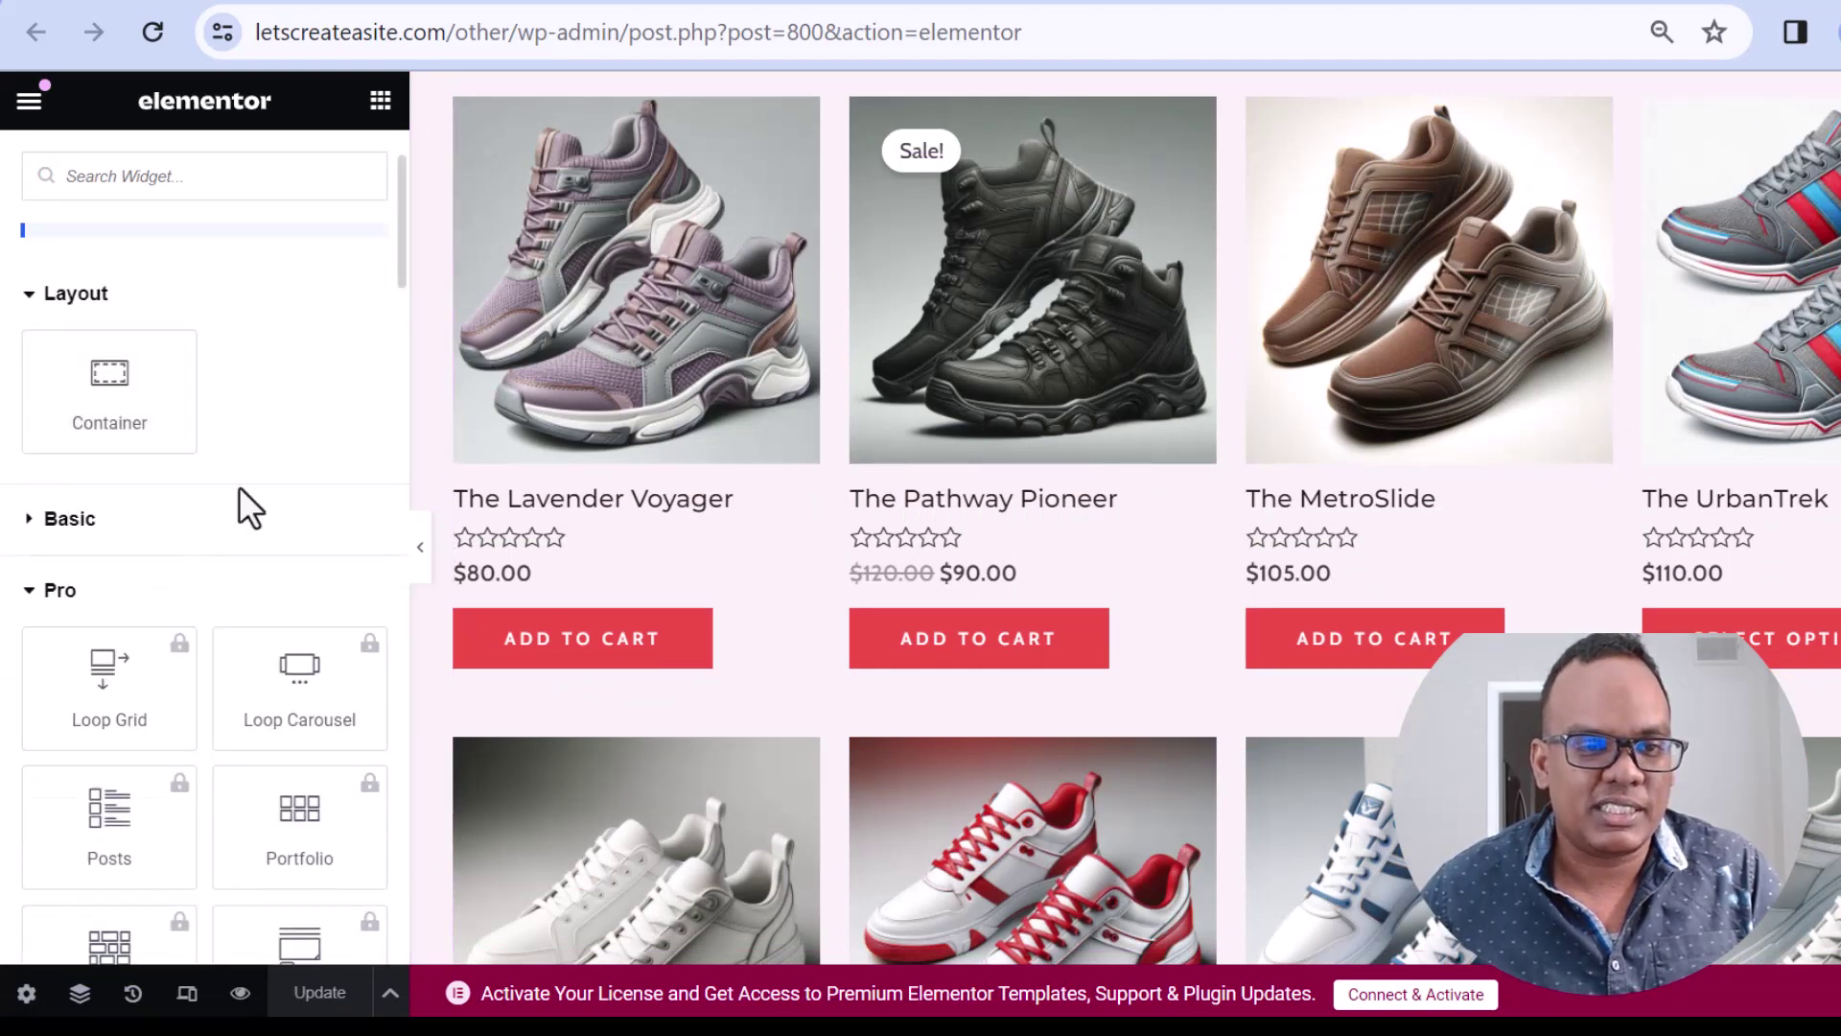
{"action": "scroll", "coordinate": [239, 489], "scroll_direction": "down", "scroll_amount": 3}
{"action": "left_click", "coordinate": [79, 263]}
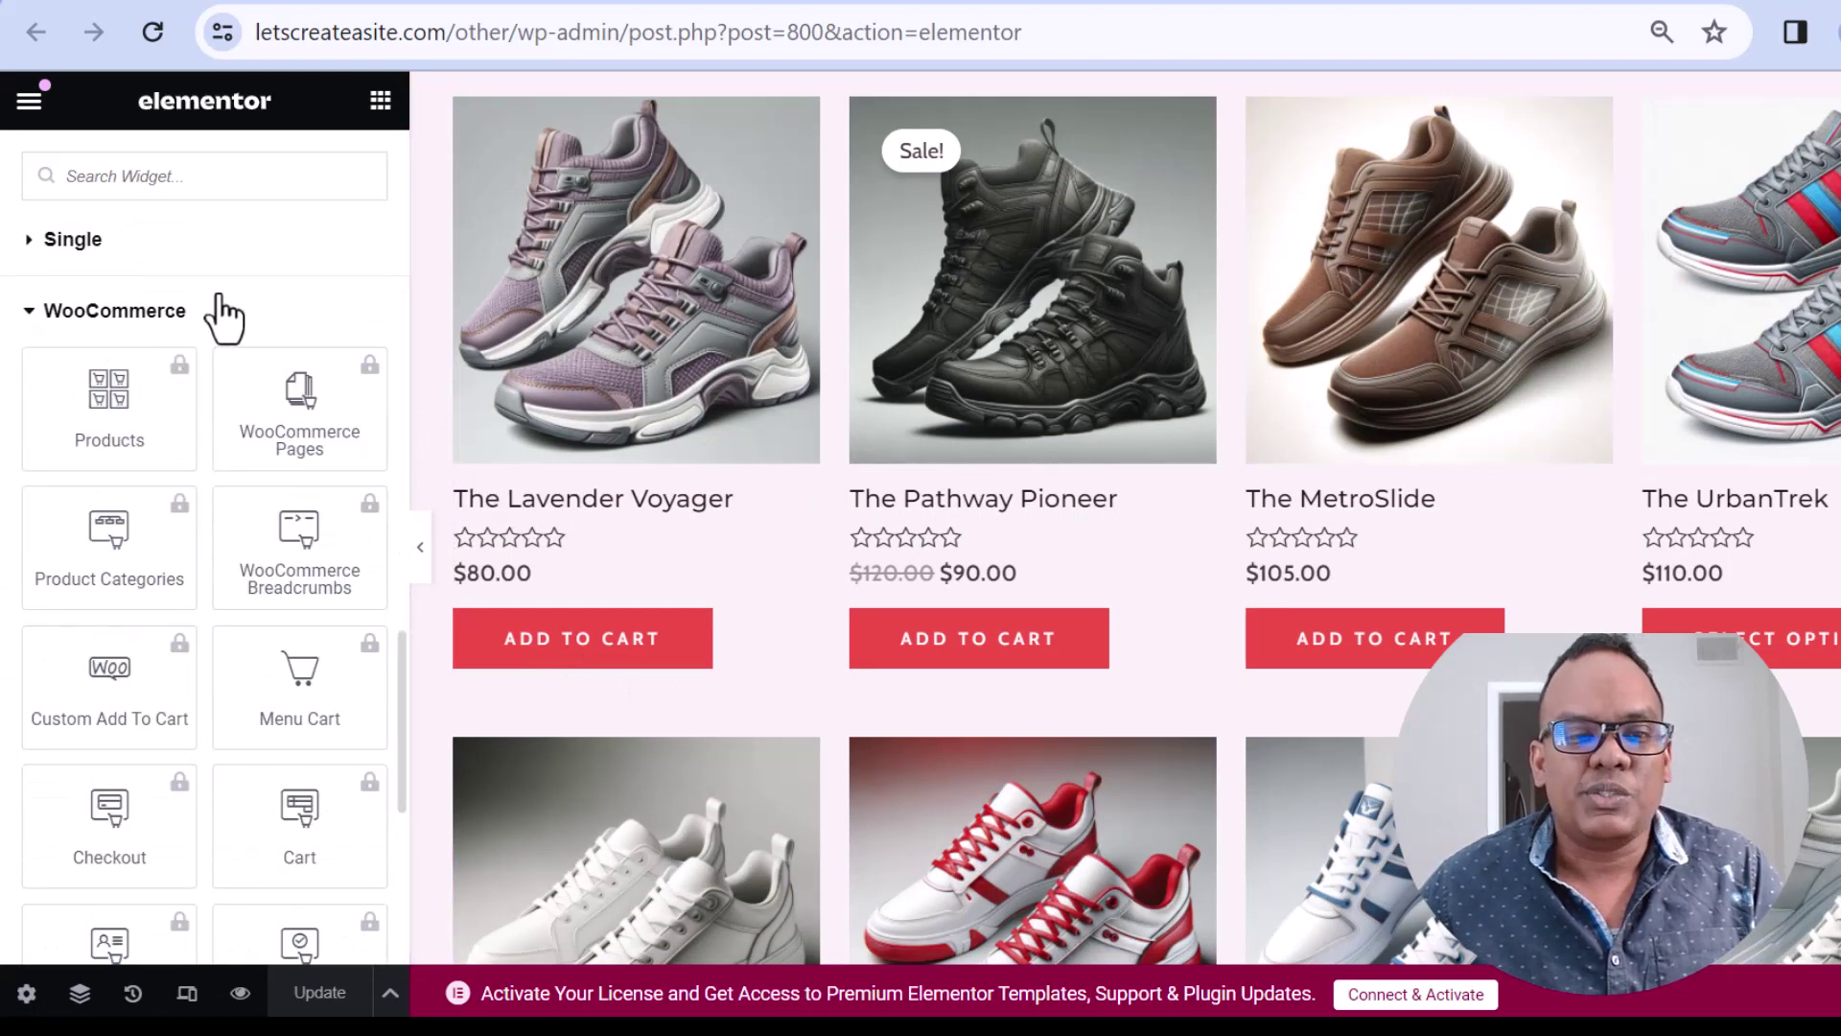
{"action": "scroll", "coordinate": [218, 345], "scroll_direction": "up", "scroll_amount": 1}
{"action": "scroll", "coordinate": [216, 384], "scroll_direction": "down", "scroll_amount": 1}
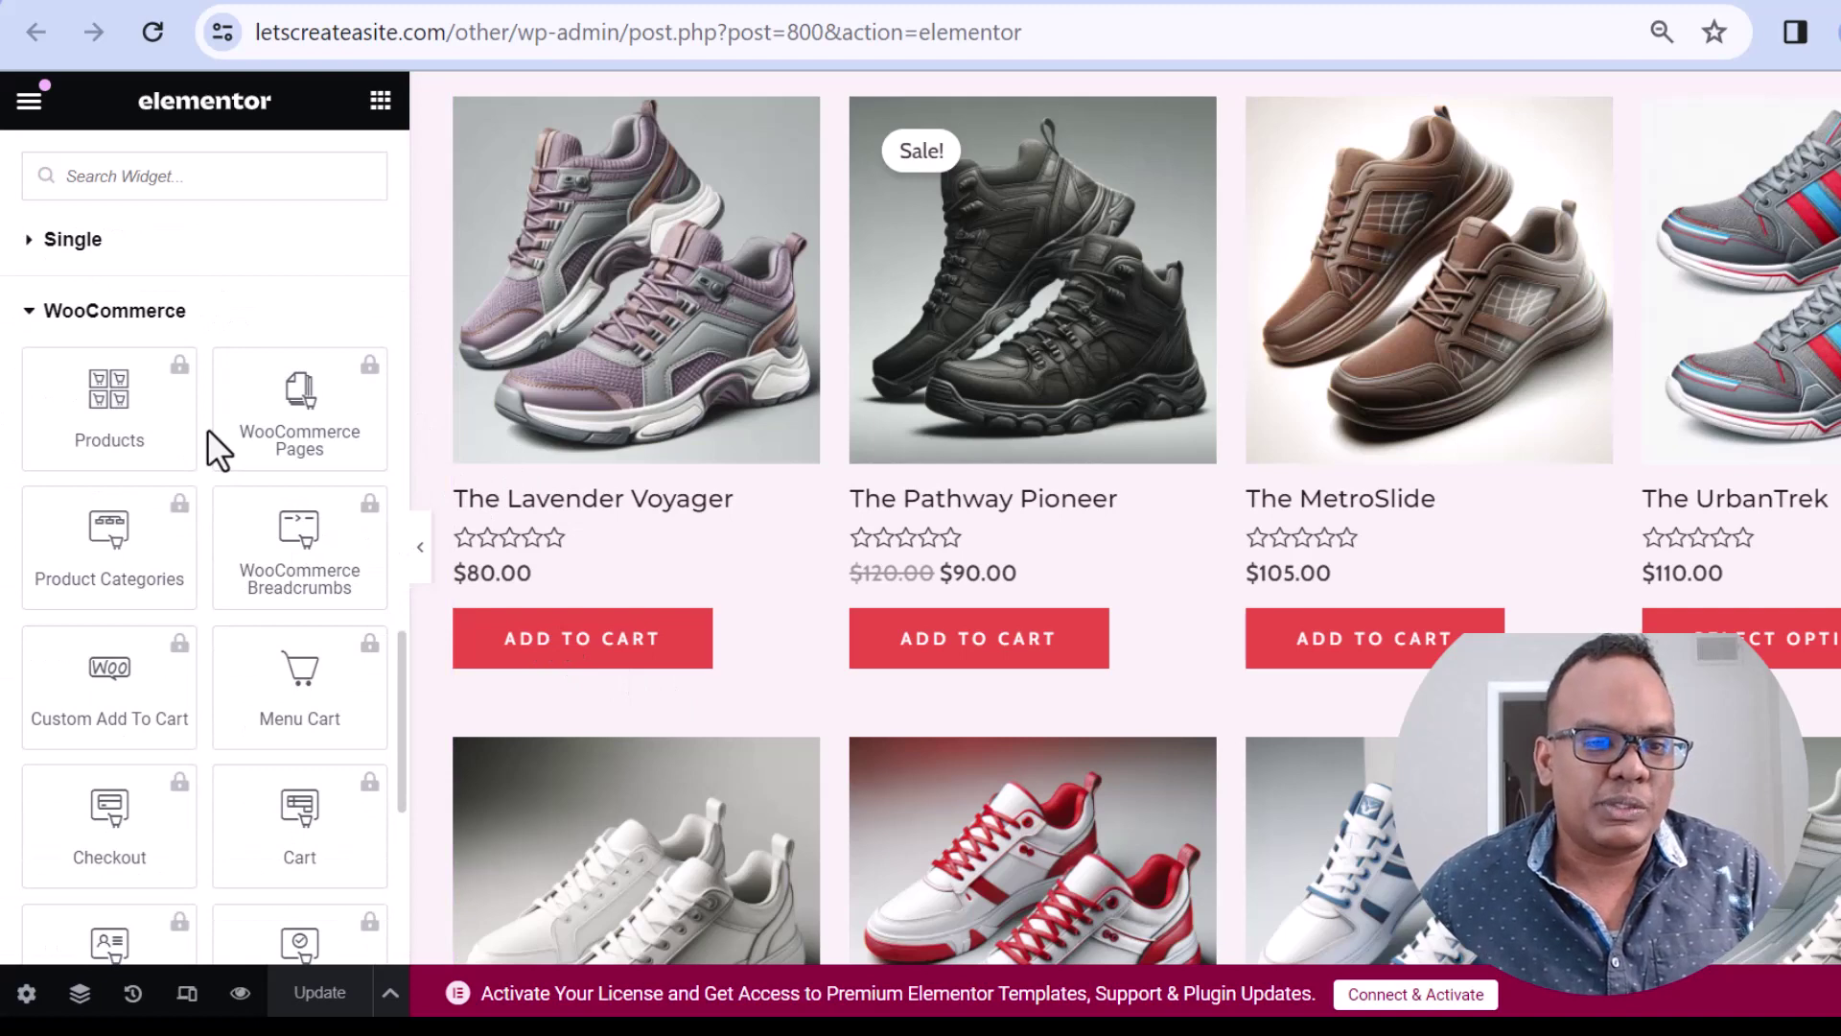
{"action": "scroll", "coordinate": [254, 441], "scroll_direction": "down", "scroll_amount": 2}
{"action": "scroll", "coordinate": [192, 587], "scroll_direction": "down", "scroll_amount": 3}
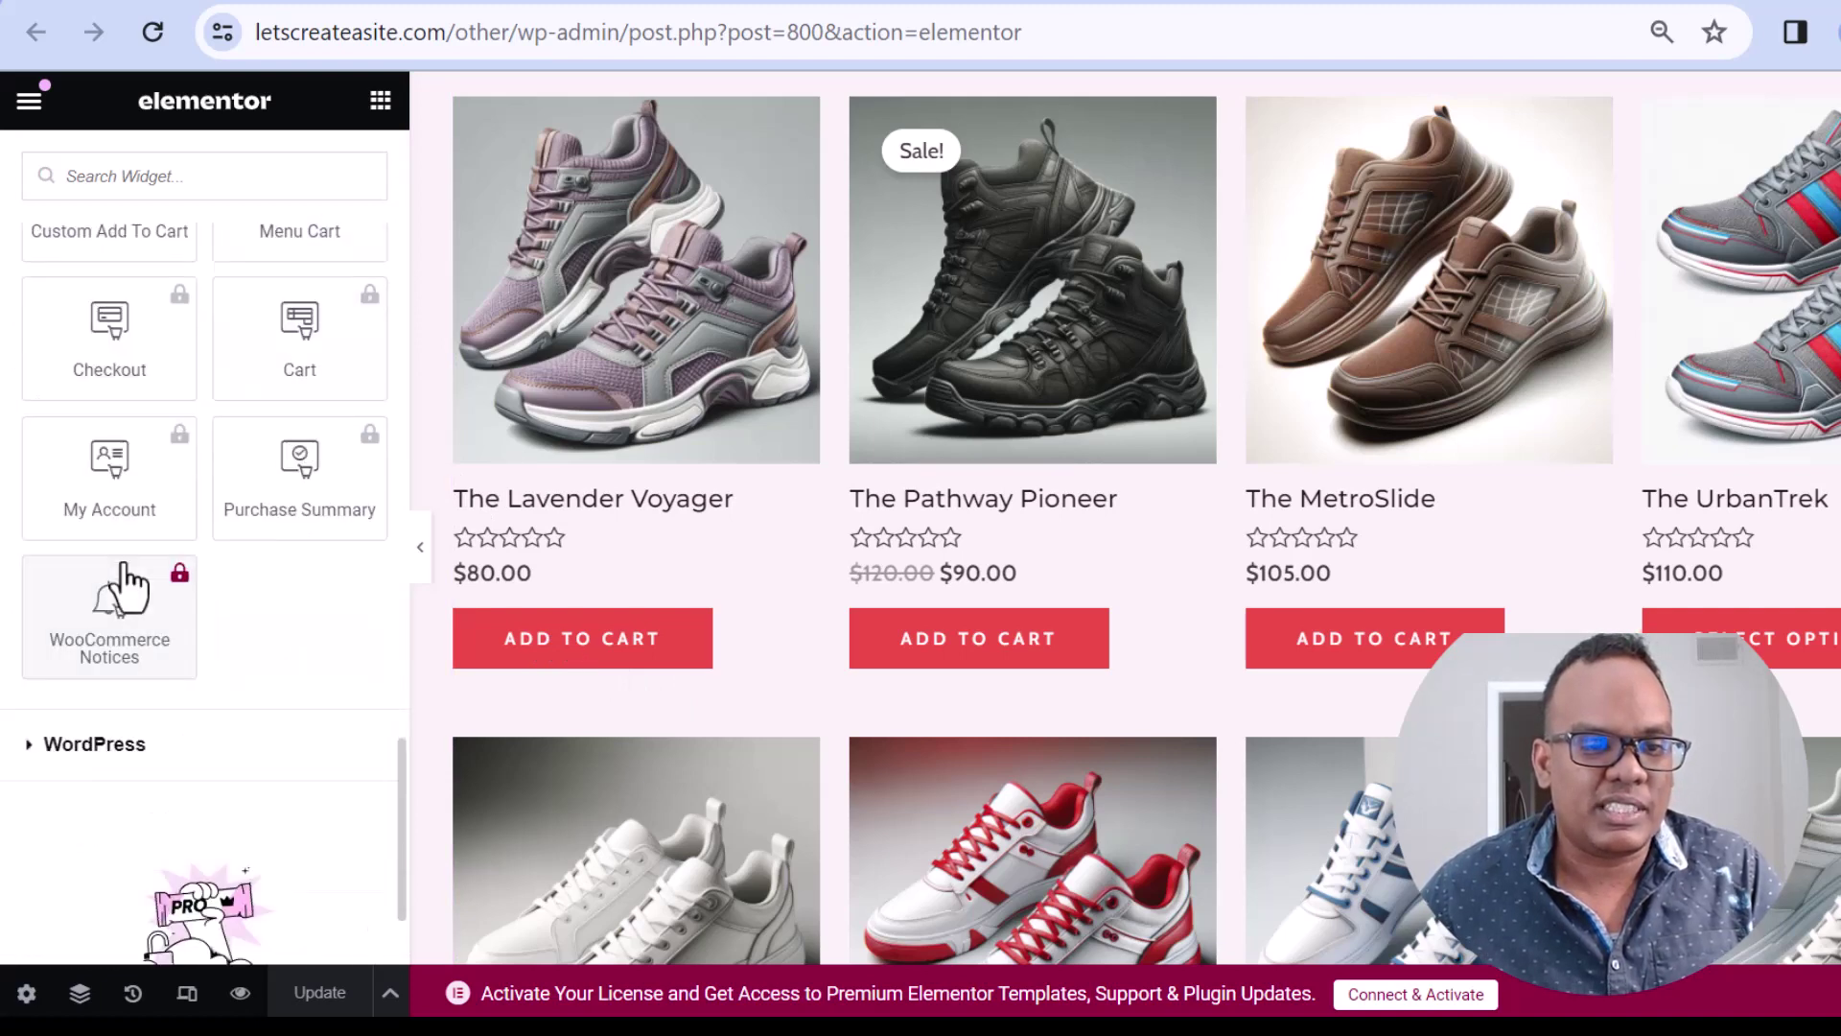
{"action": "scroll", "coordinate": [92, 499], "scroll_direction": "up", "scroll_amount": 5}
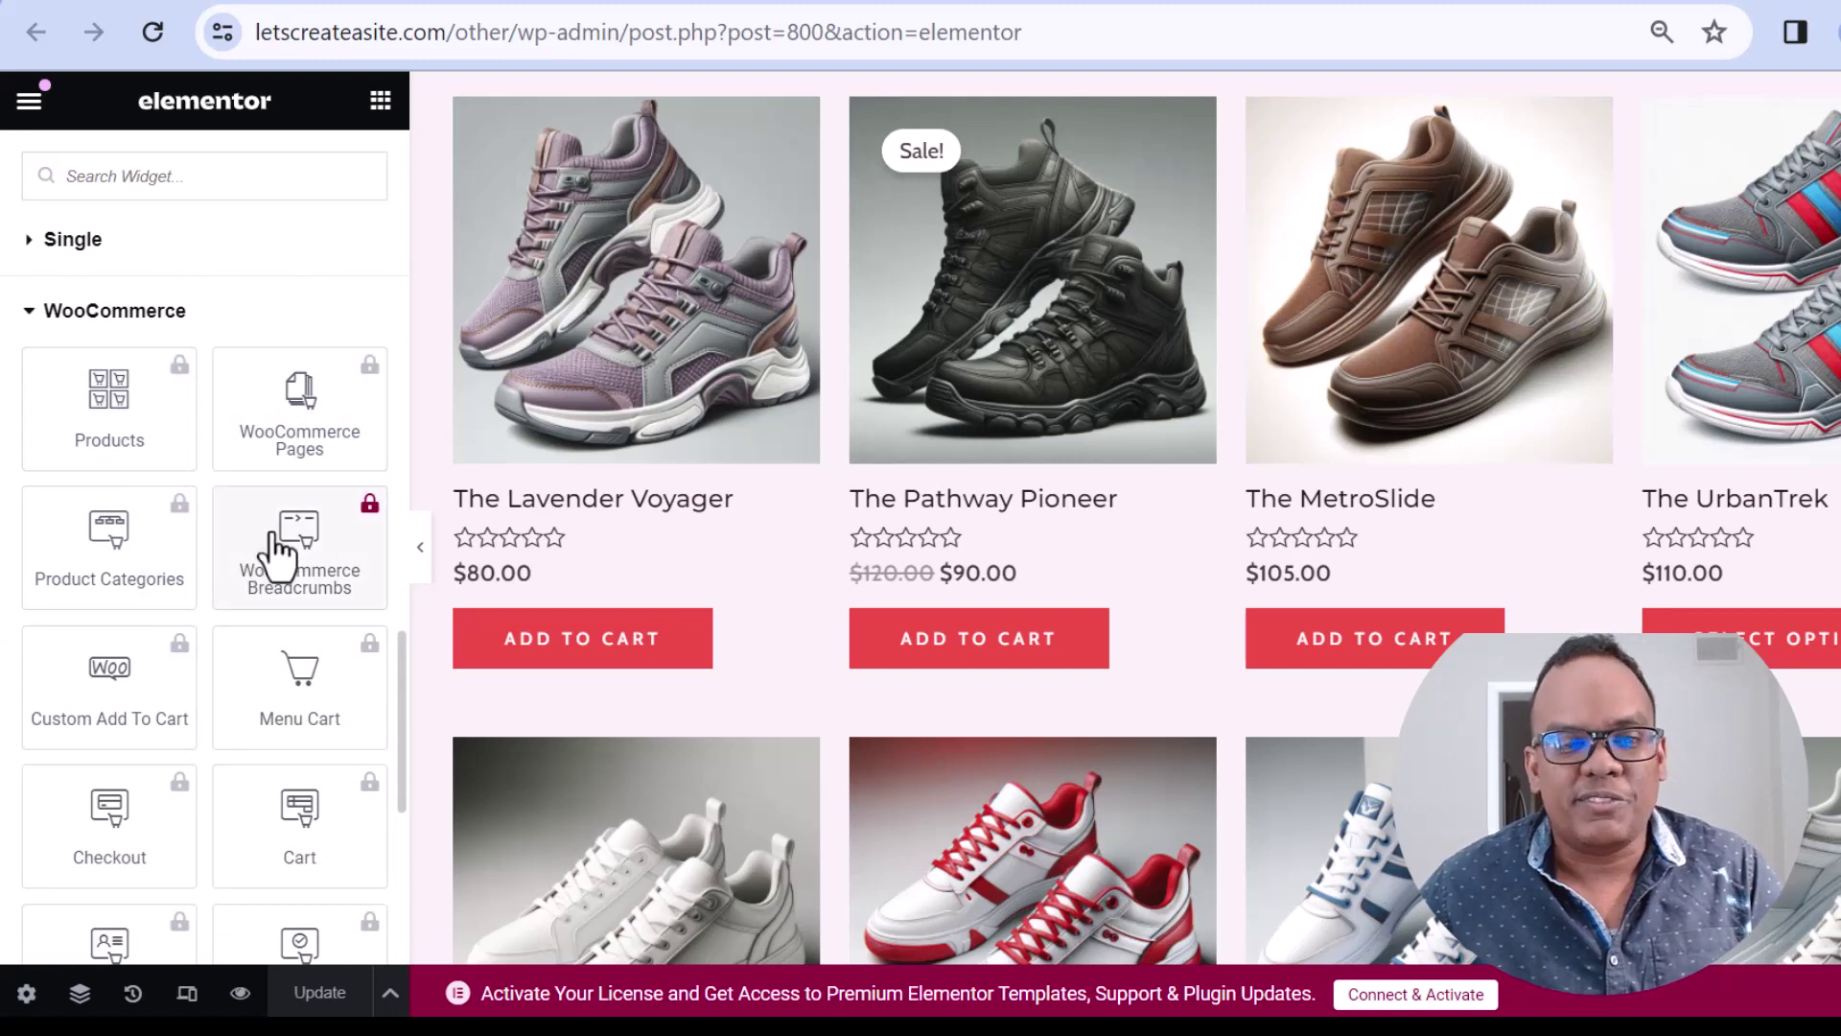
{"action": "scroll", "coordinate": [137, 583], "scroll_direction": "down", "scroll_amount": 2}
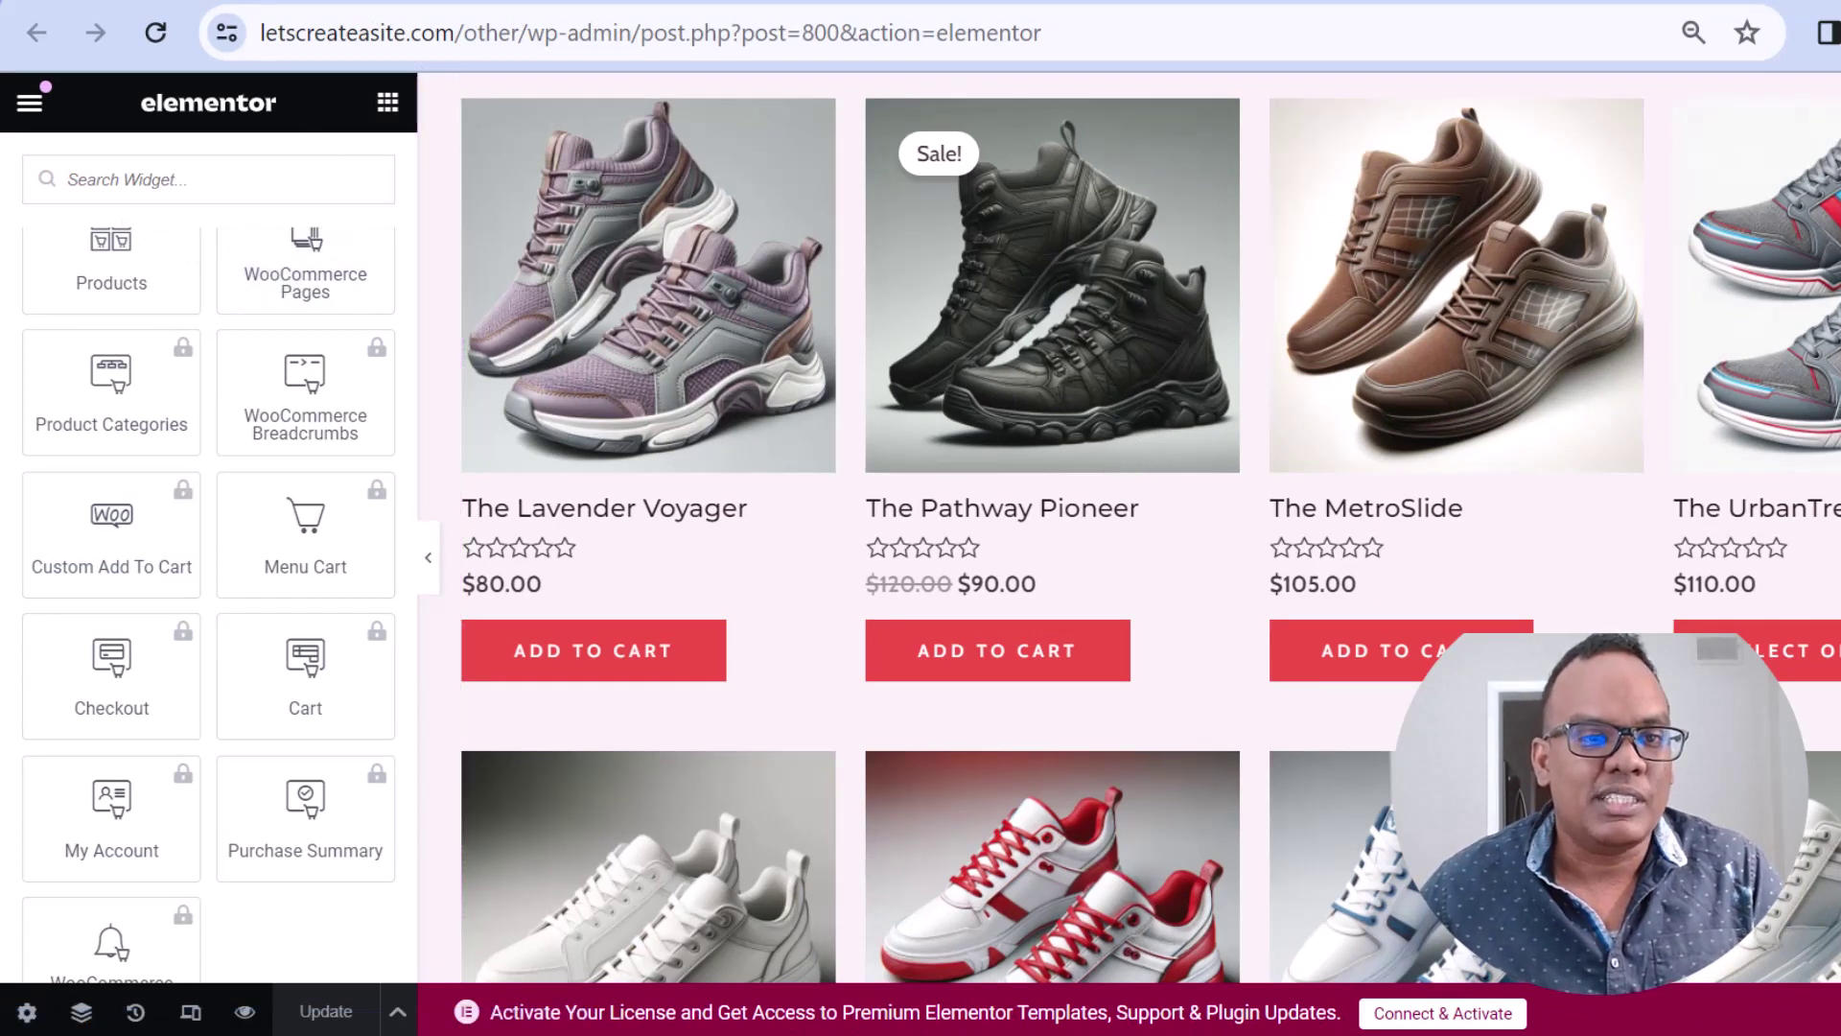
Go from the live Swift Stride page to the WordPress admin's Add New Plugin page
{"action": "left_click", "coordinate": [115, 2]}
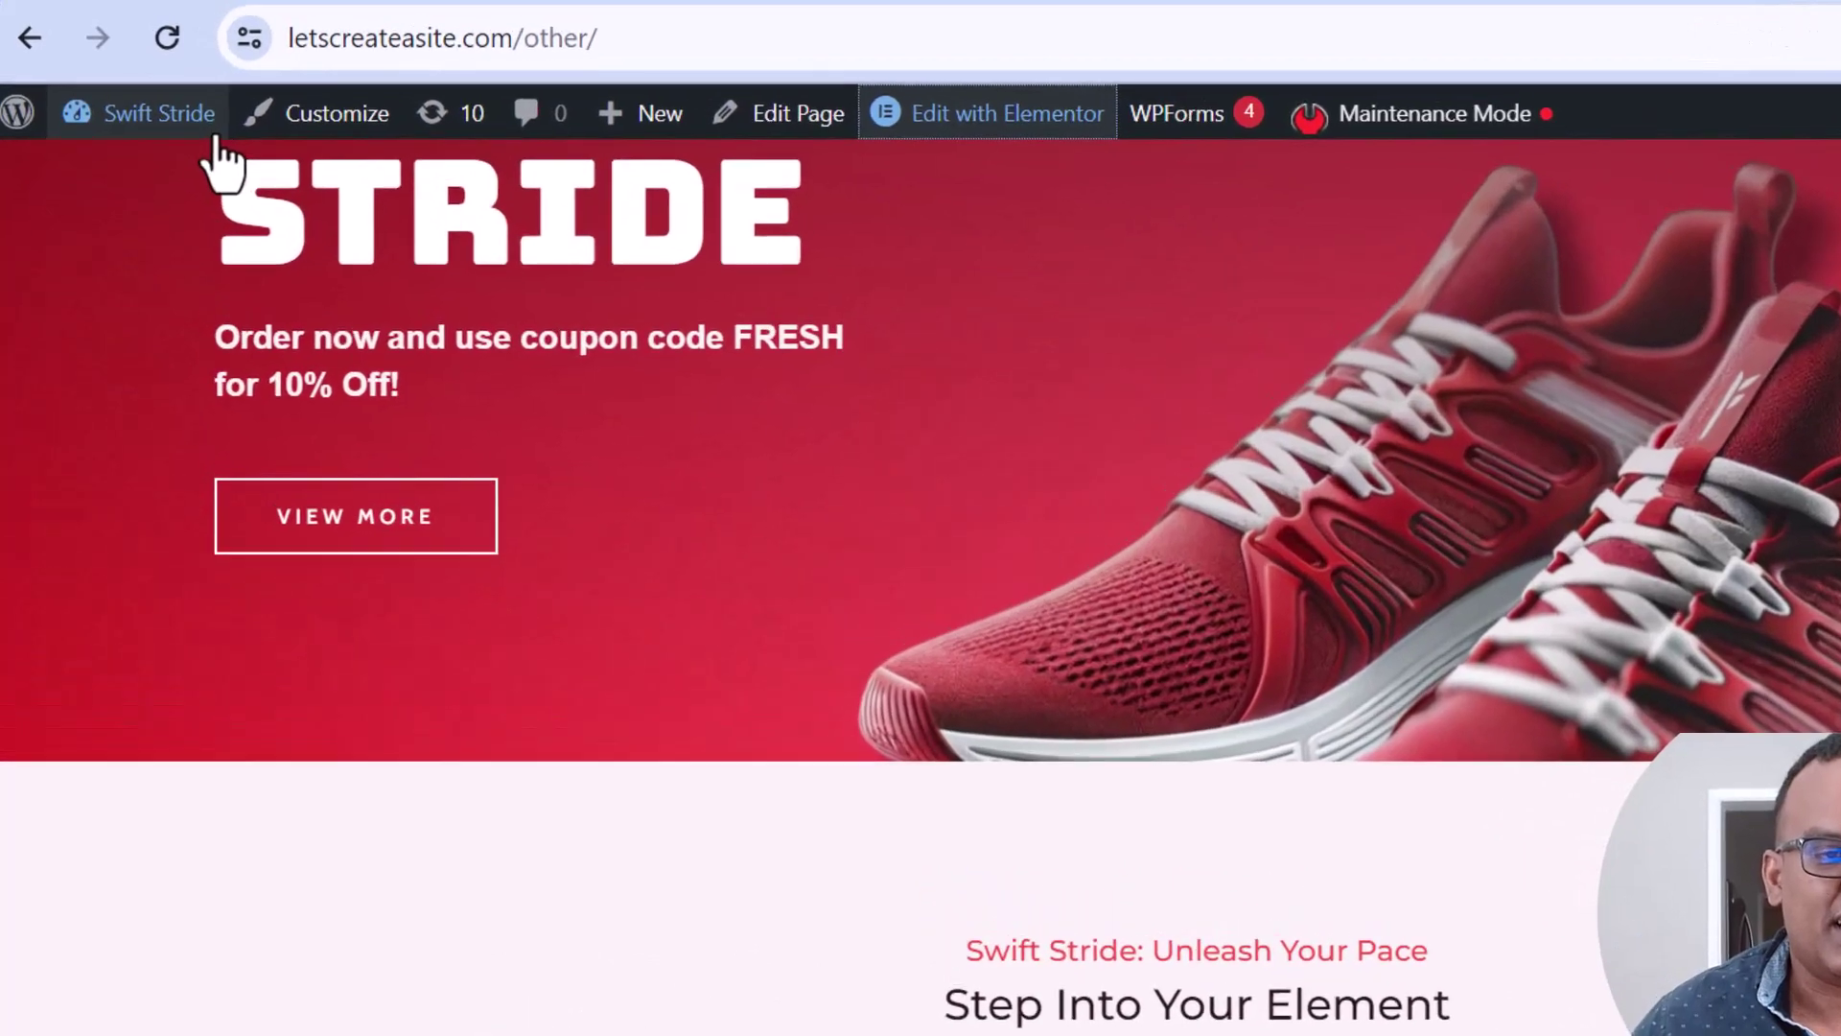
{"action": "mouse_move", "coordinate": [177, 108]}
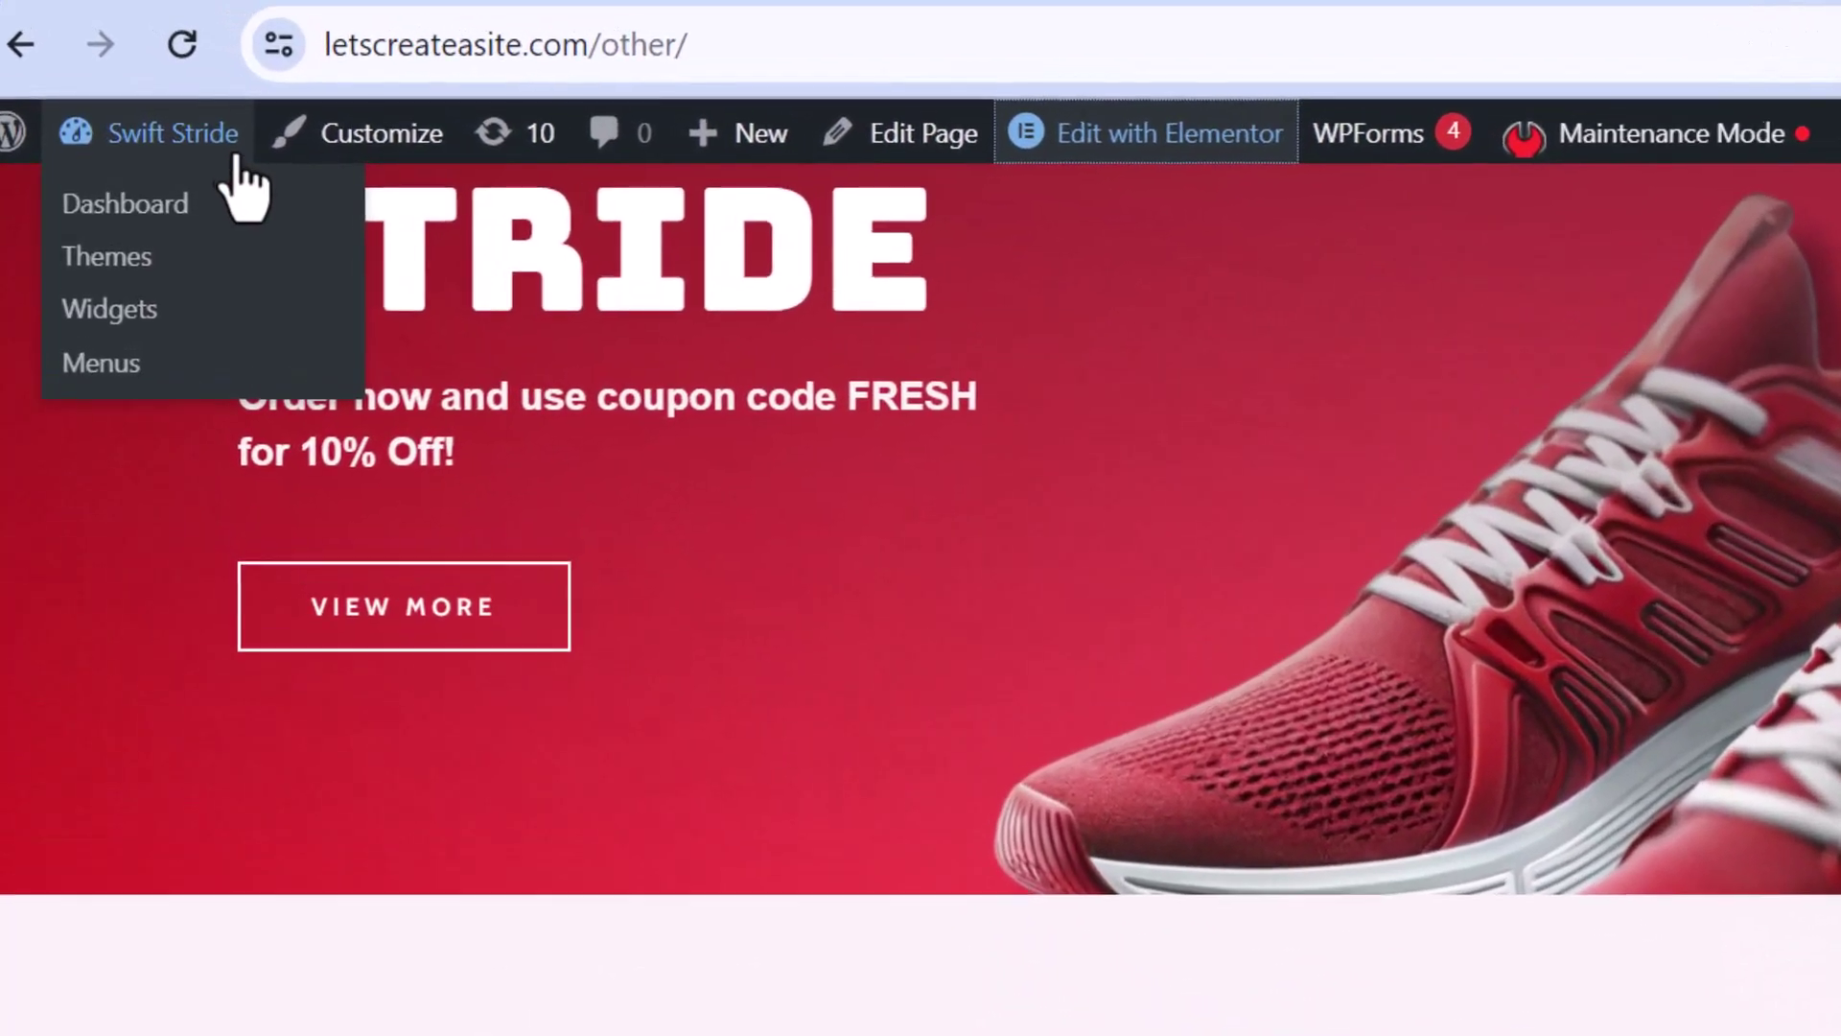
{"action": "left_click", "coordinate": [186, 222]}
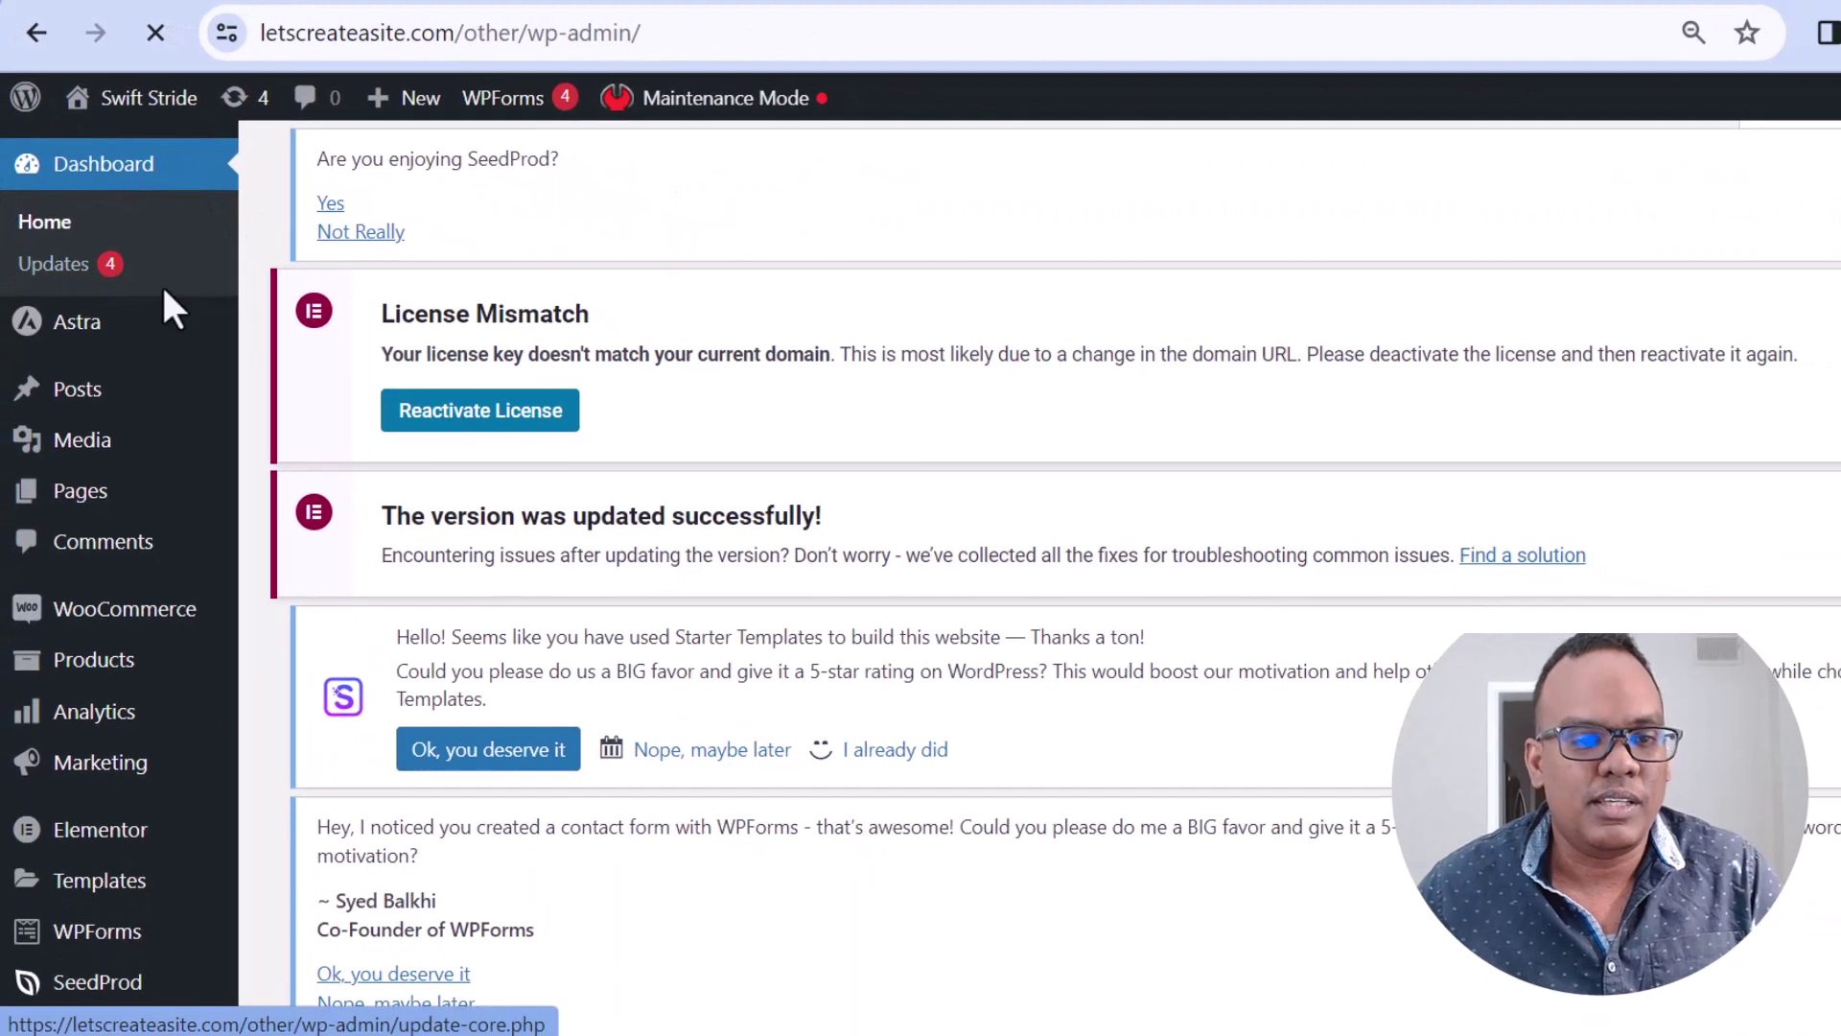
{"action": "scroll", "coordinate": [159, 292], "scroll_direction": "down", "scroll_amount": 2}
{"action": "scroll", "coordinate": [160, 293], "scroll_direction": "down", "scroll_amount": 2}
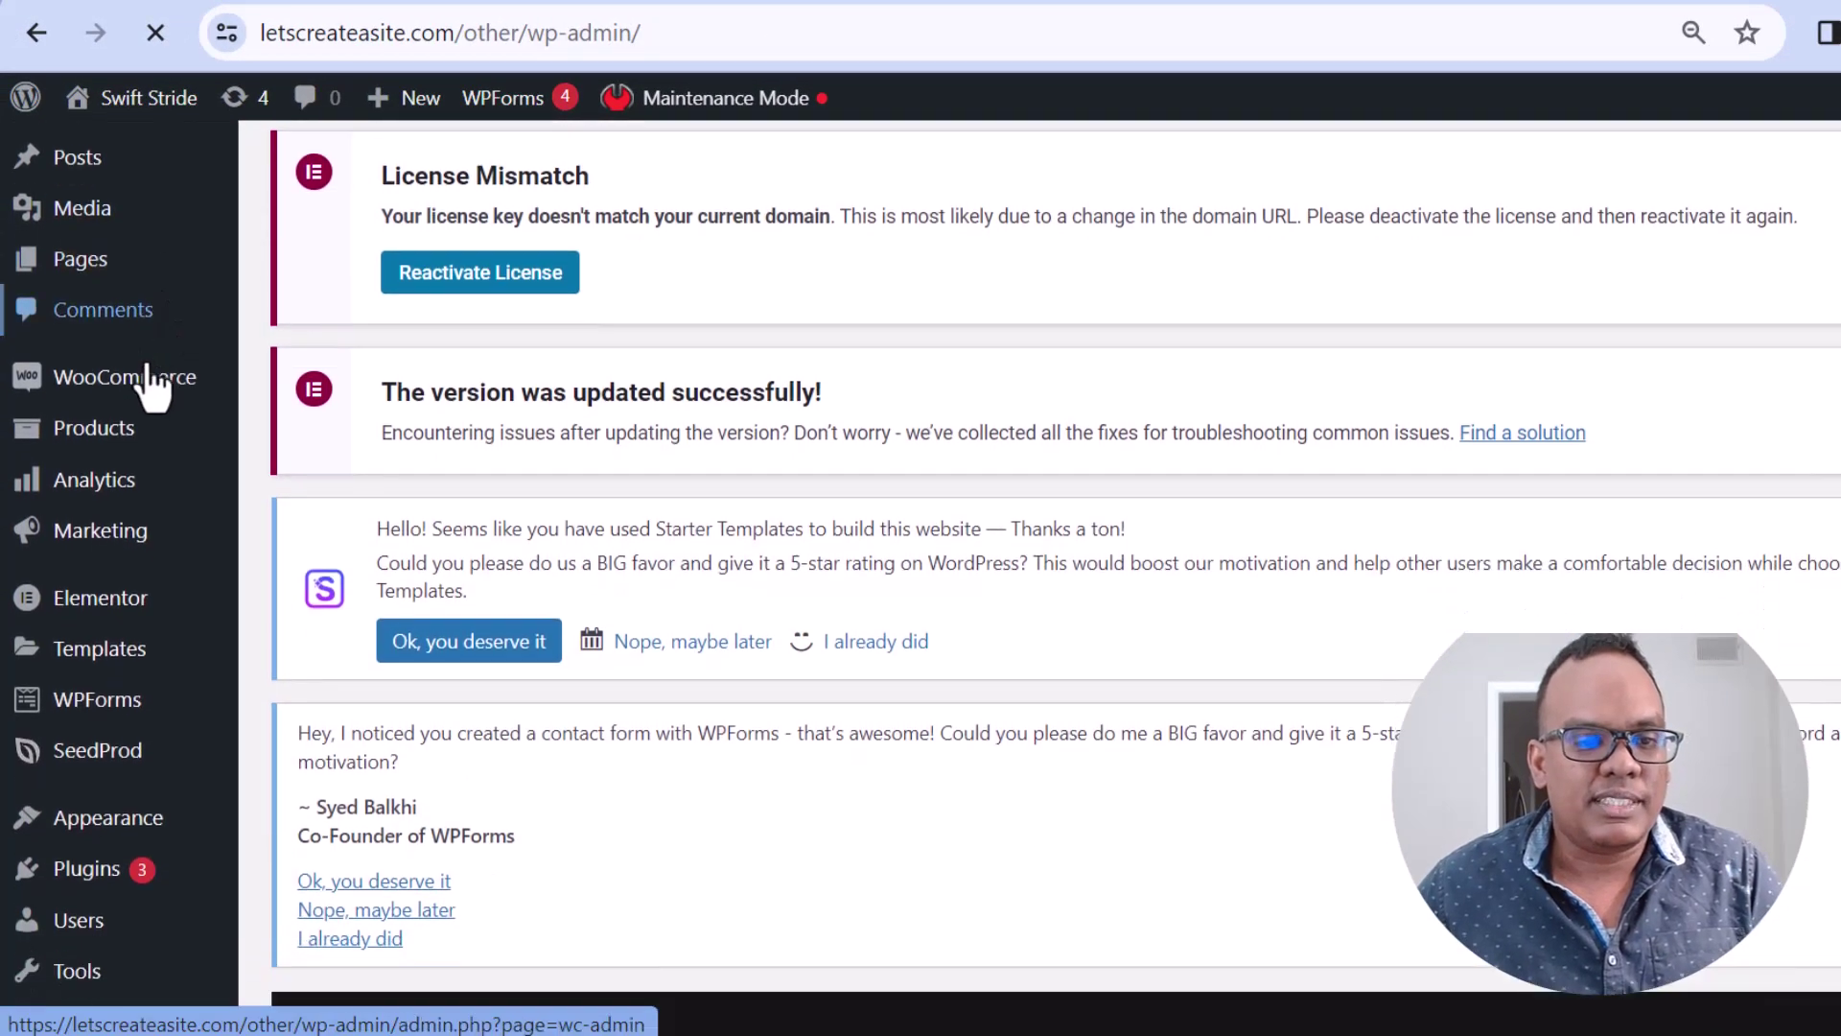
{"action": "mouse_move", "coordinate": [93, 784]}
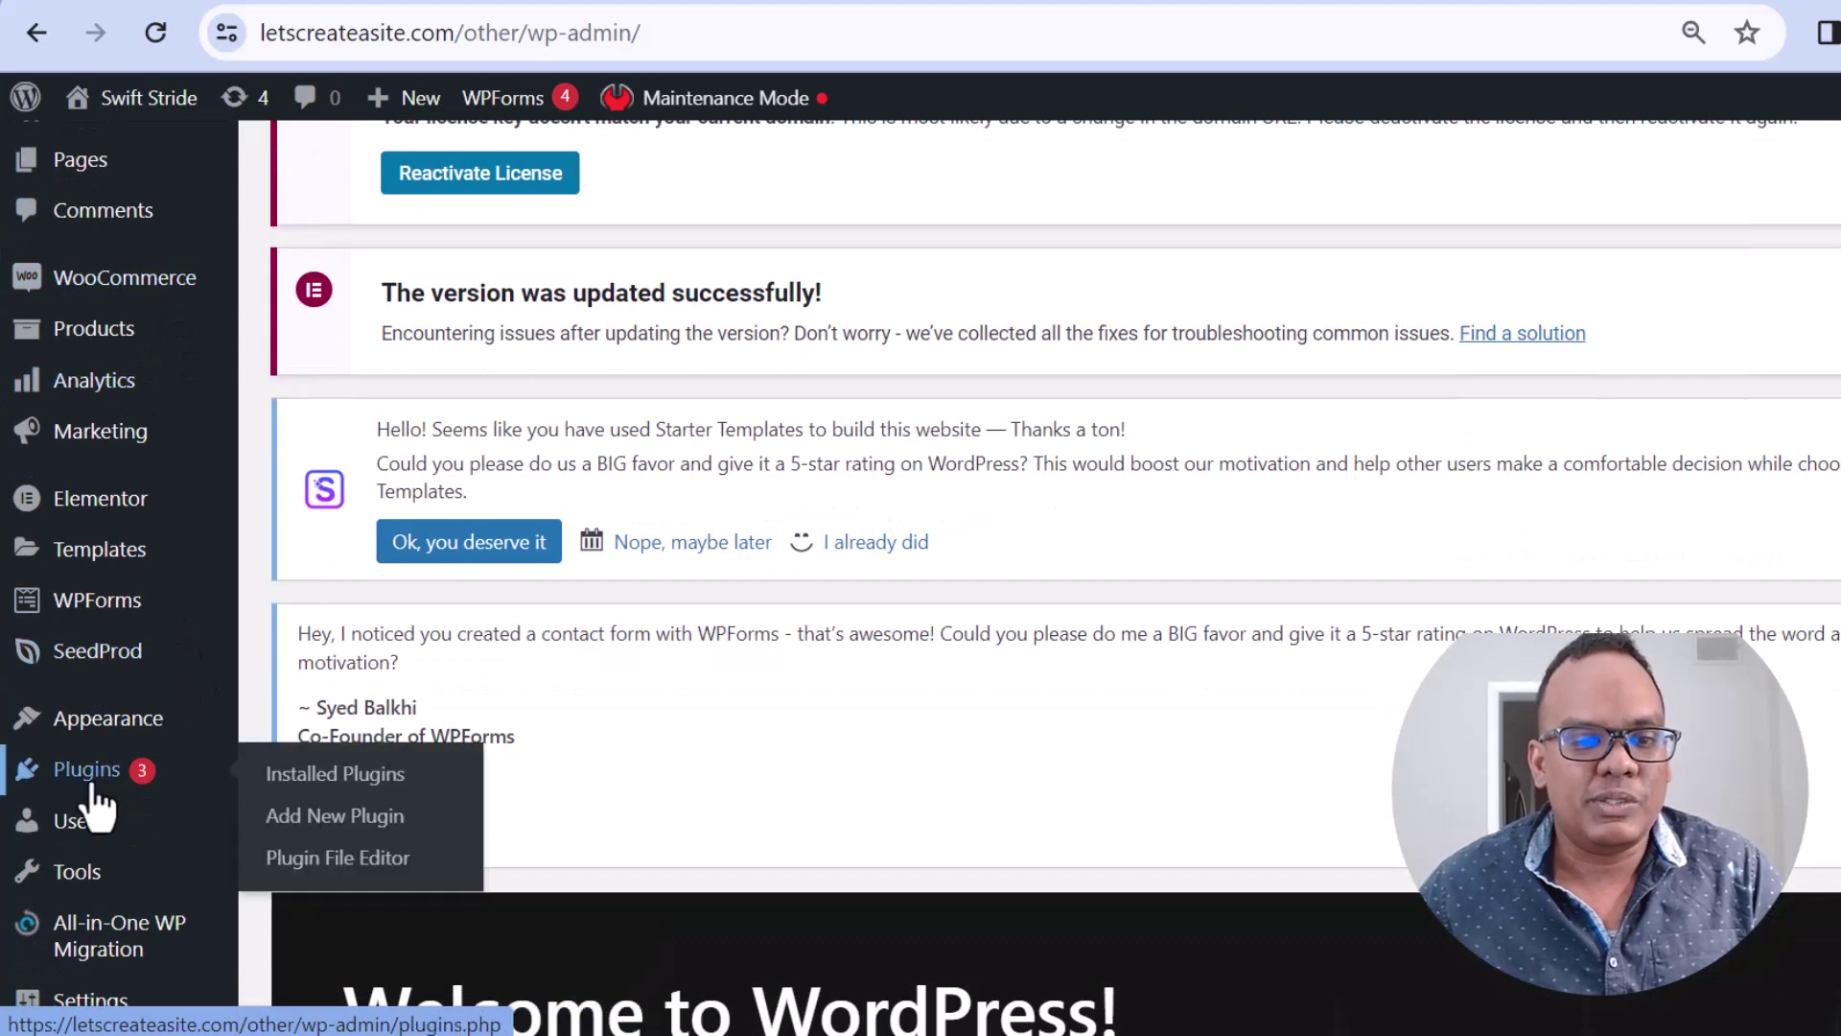
{"action": "left_click", "coordinate": [405, 824]}
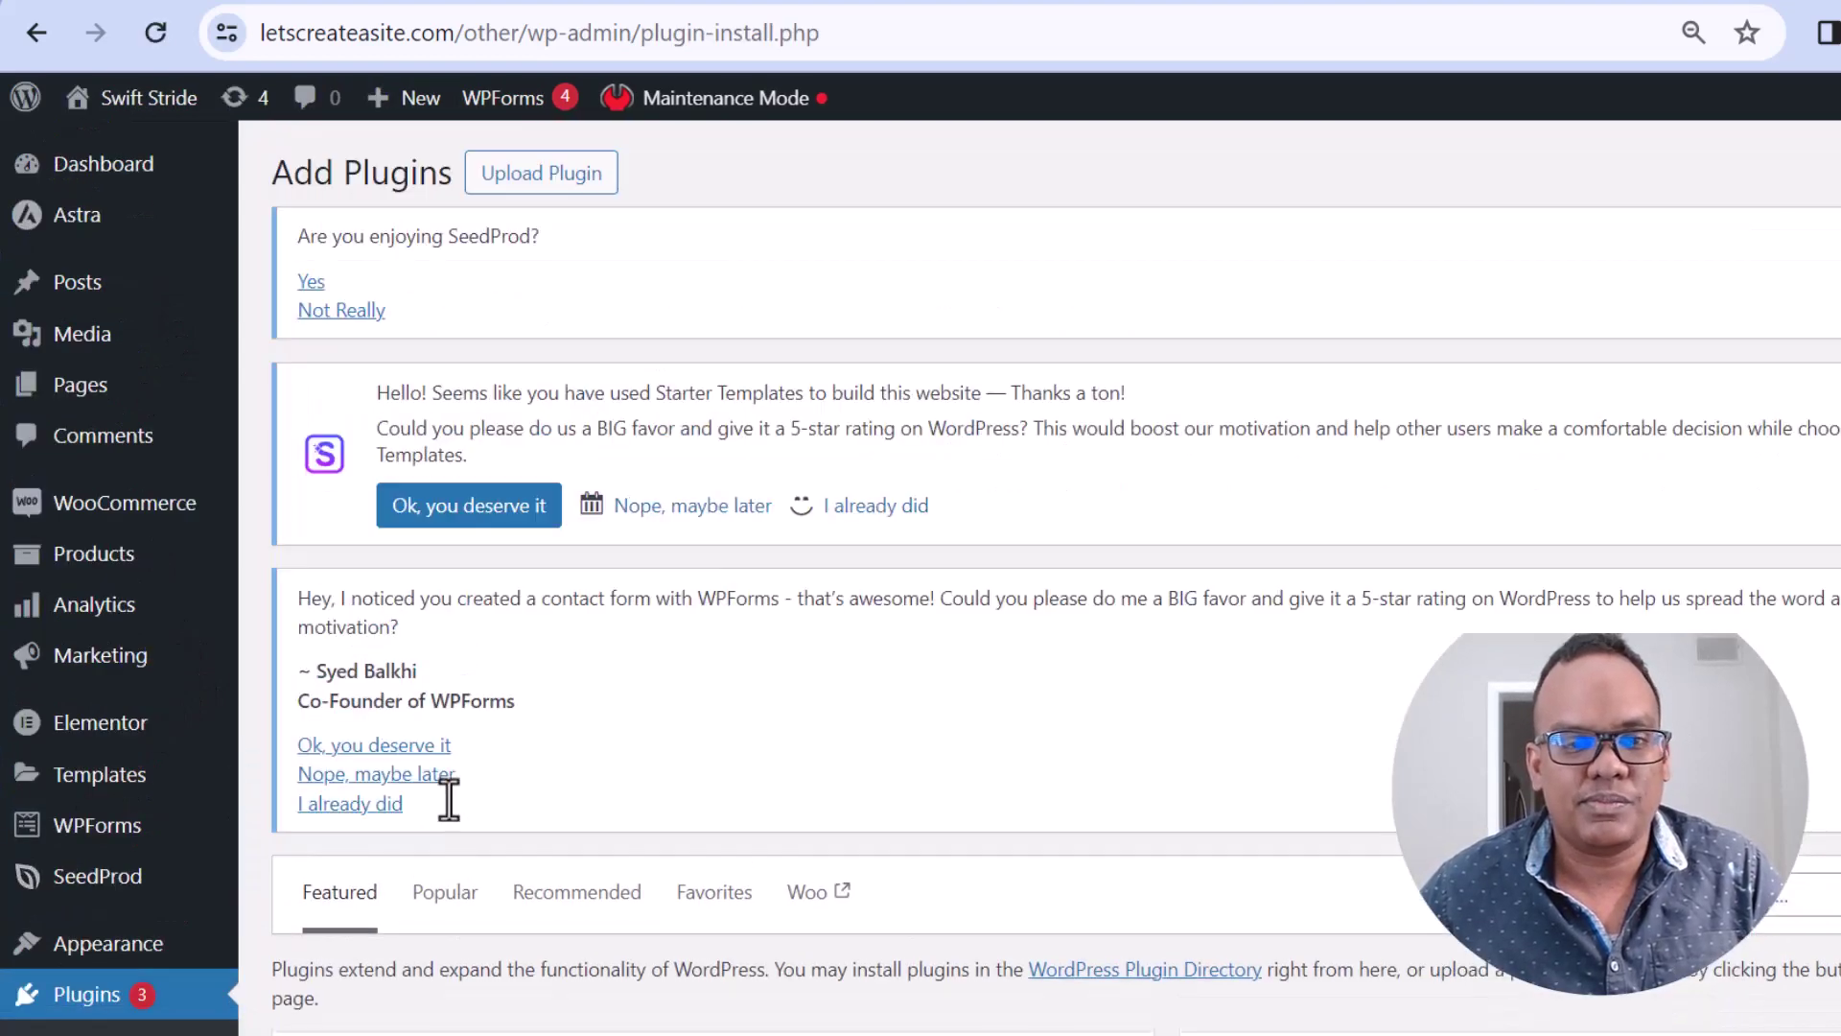
Install and activate the Essential Addons for Elementor plugin
{"action": "scroll", "coordinate": [1827, 574], "scroll_direction": "down", "scroll_amount": 4}
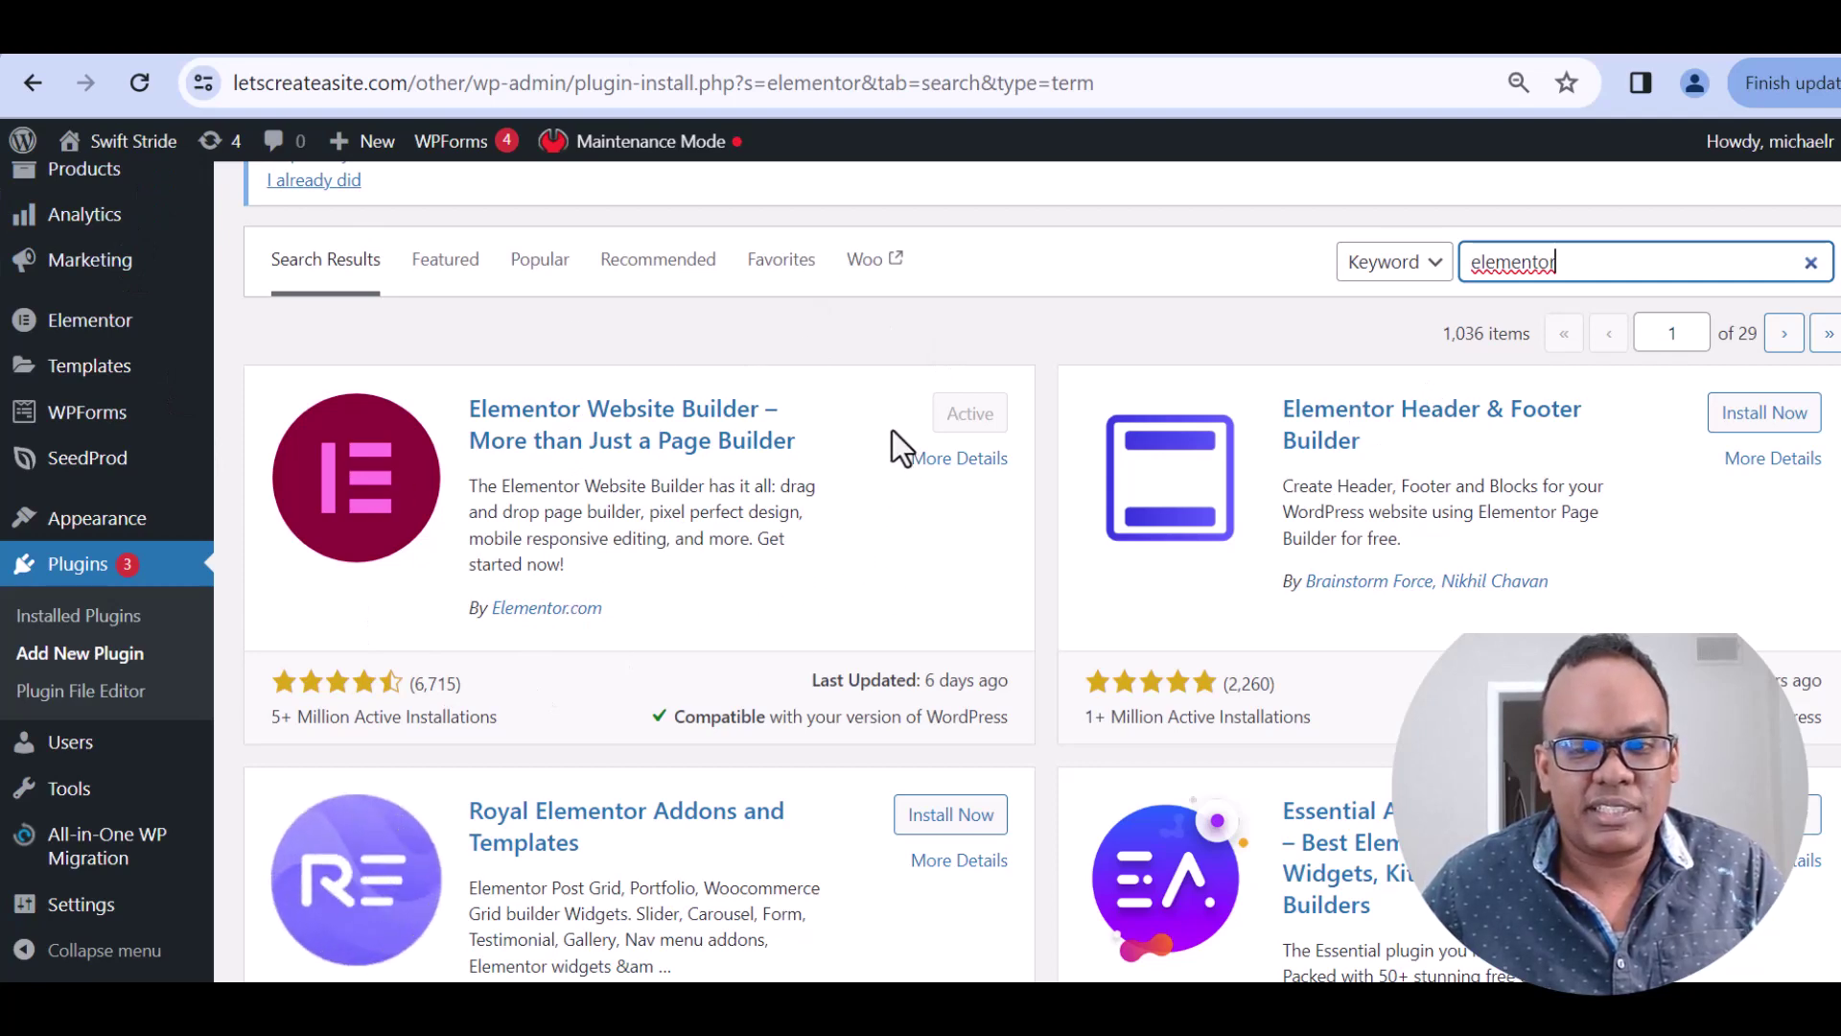
{"action": "scroll", "coordinate": [892, 429], "scroll_direction": "down", "scroll_amount": 2}
{"action": "scroll", "coordinate": [889, 422], "scroll_direction": "down", "scroll_amount": 4}
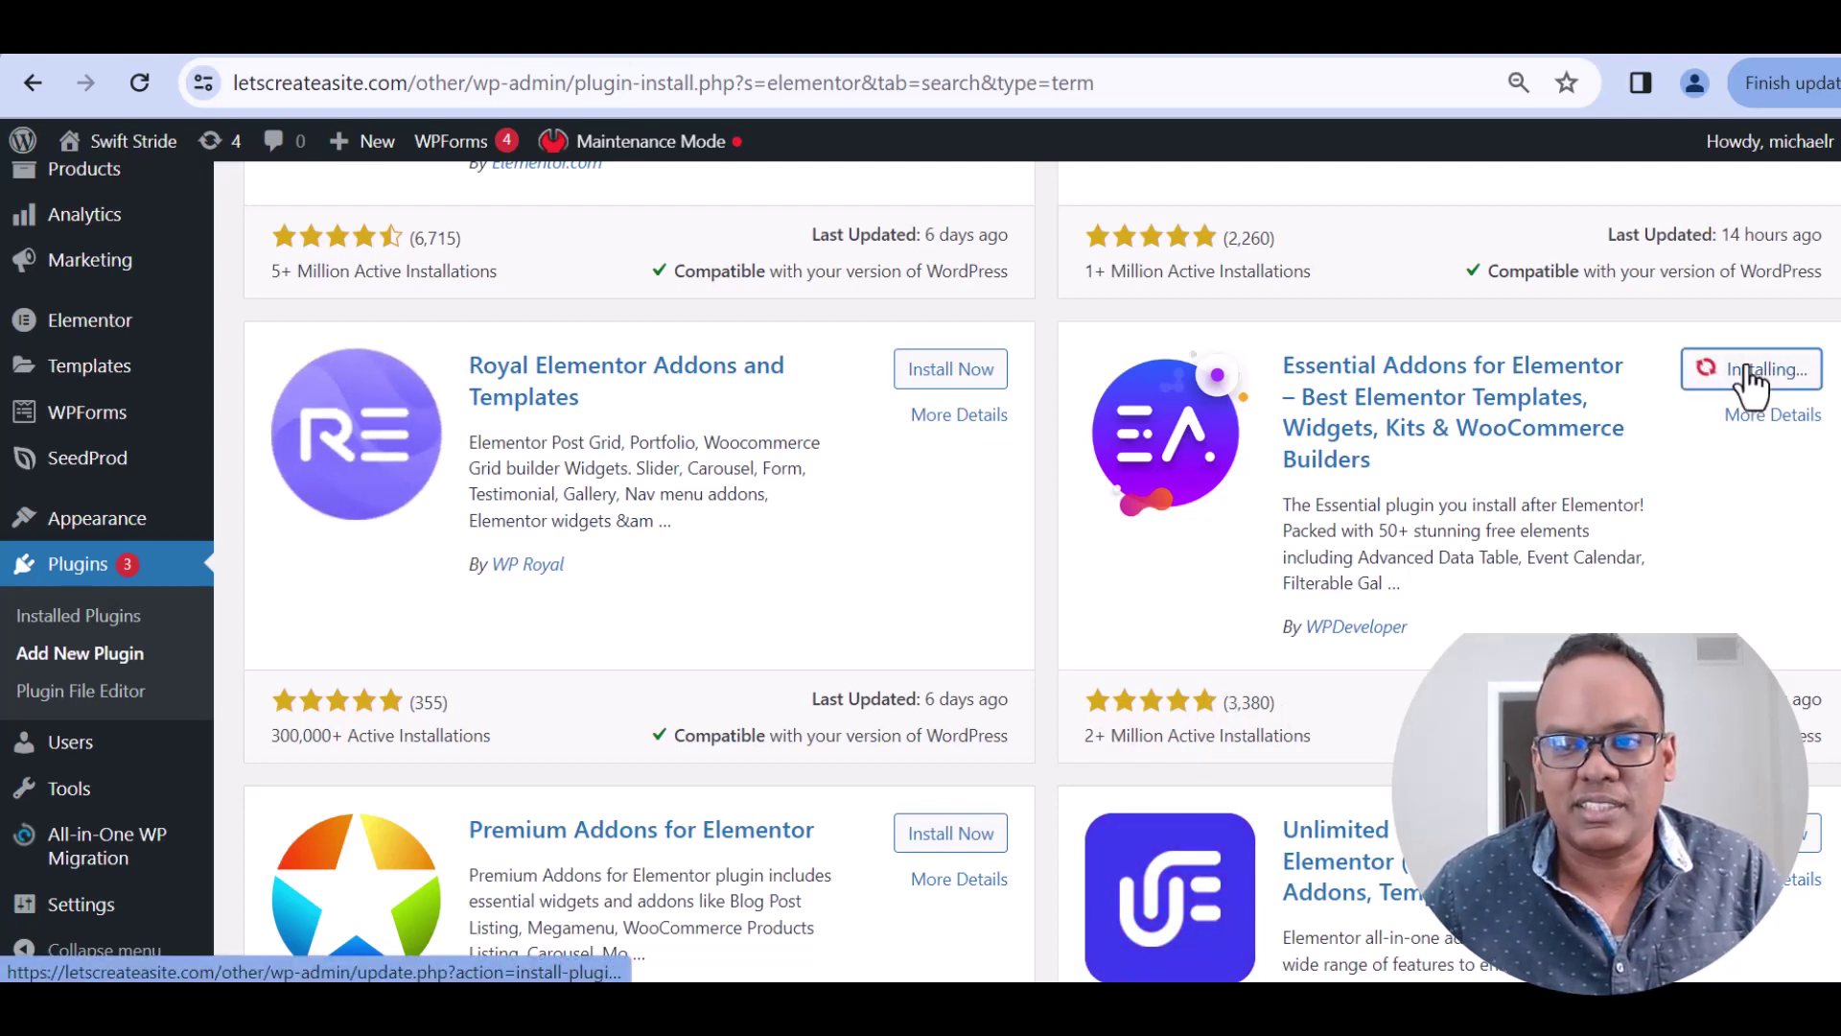
{"action": "left_click", "coordinate": [1778, 381]}
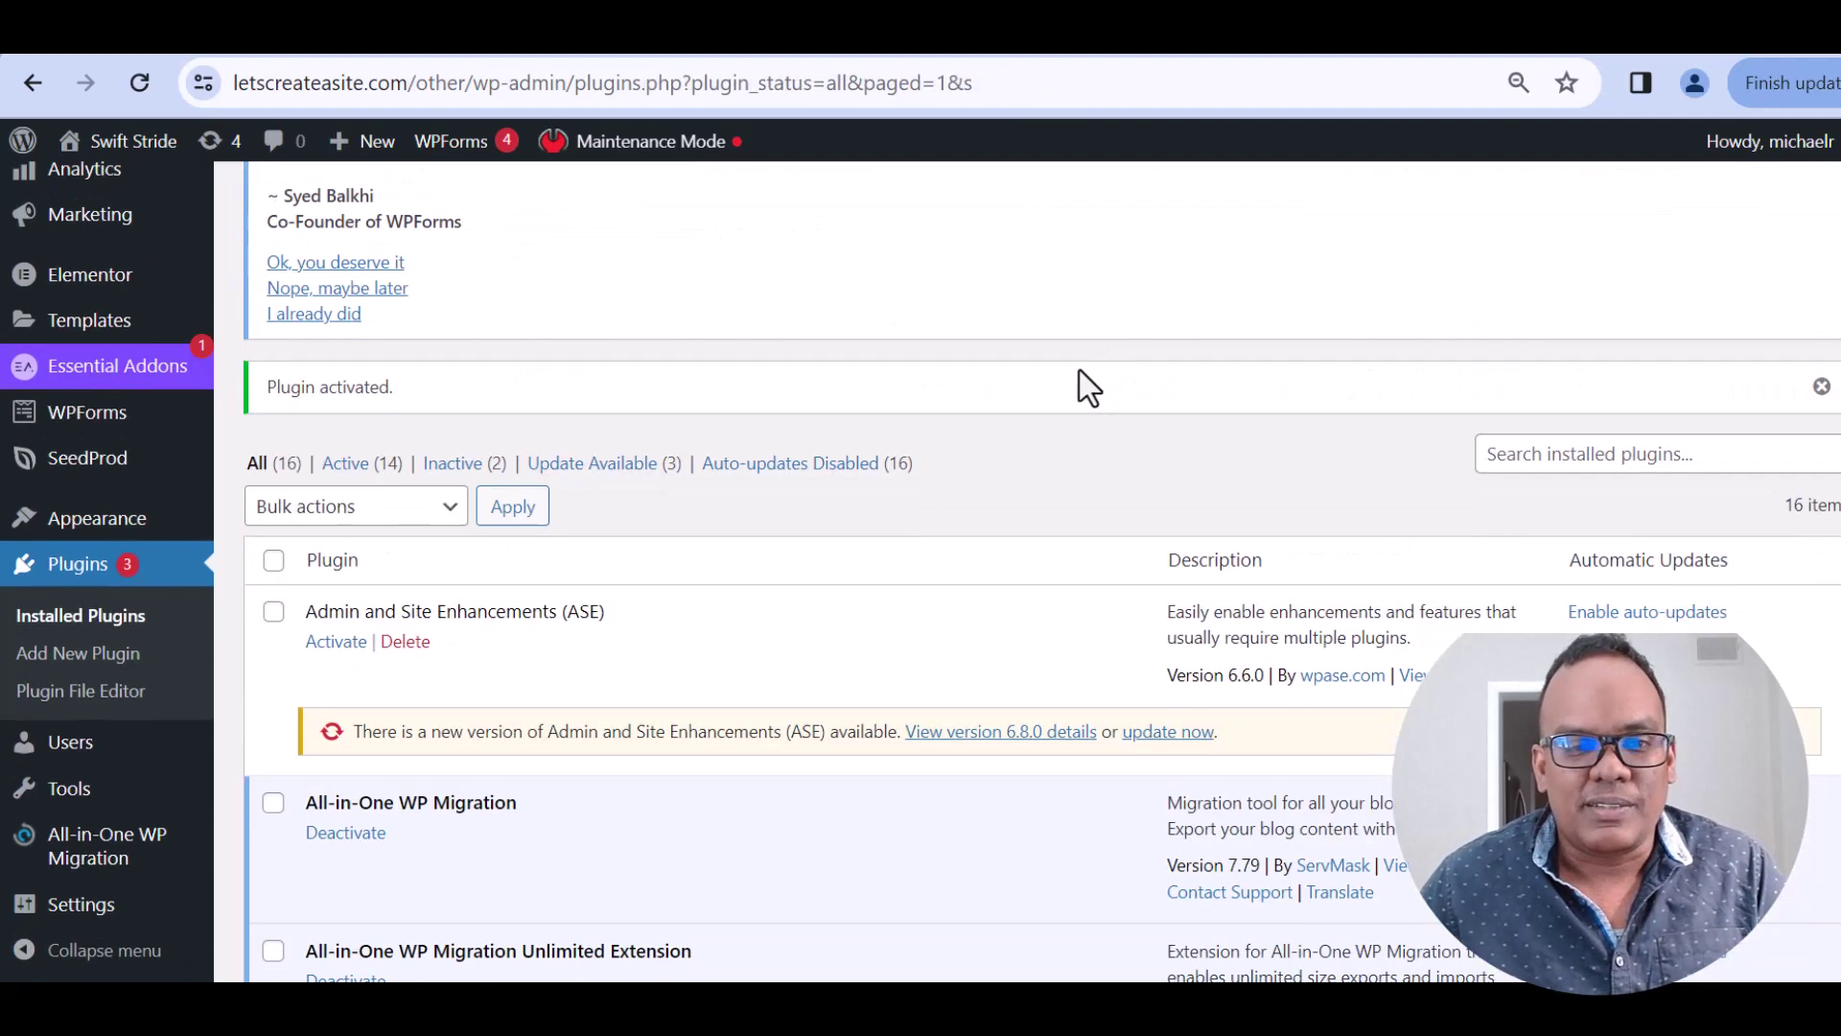
{"action": "scroll", "coordinate": [1080, 384], "scroll_direction": "down", "scroll_amount": 15}
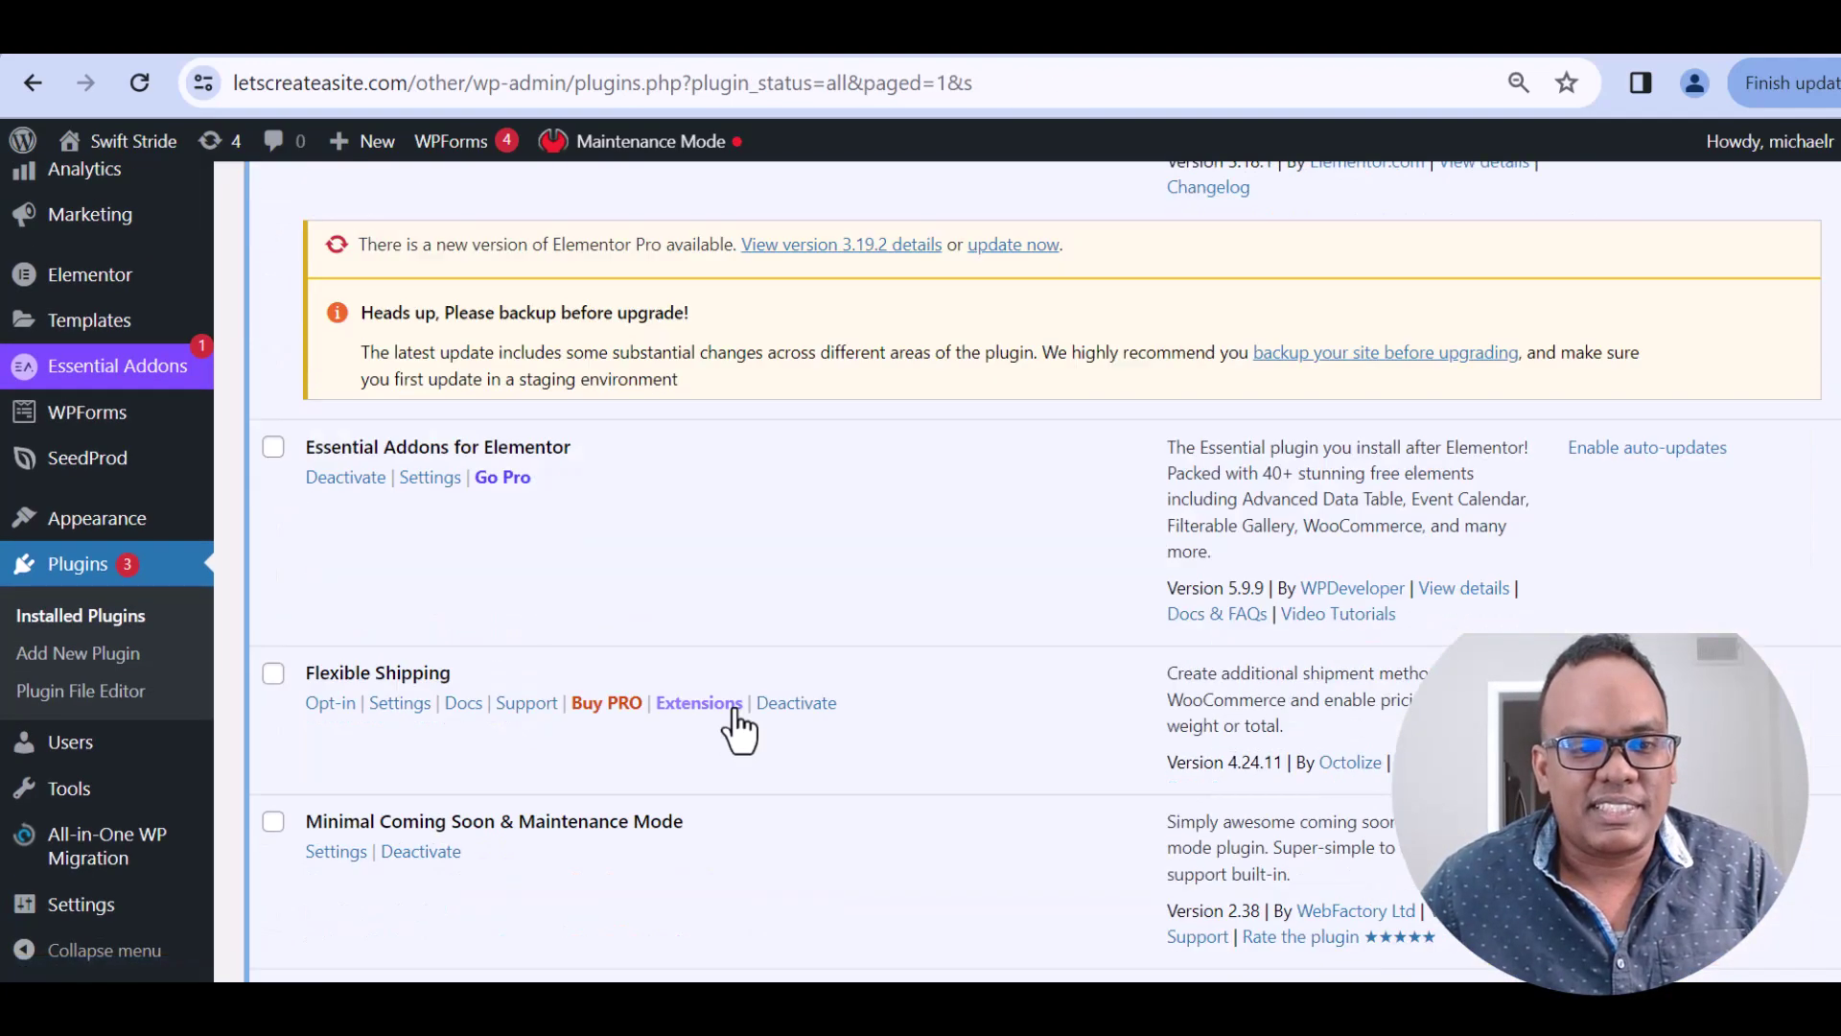
{"action": "scroll", "coordinate": [738, 729], "scroll_direction": "down", "scroll_amount": 1}
{"action": "scroll", "coordinate": [1019, 600], "scroll_direction": "up", "scroll_amount": 6}
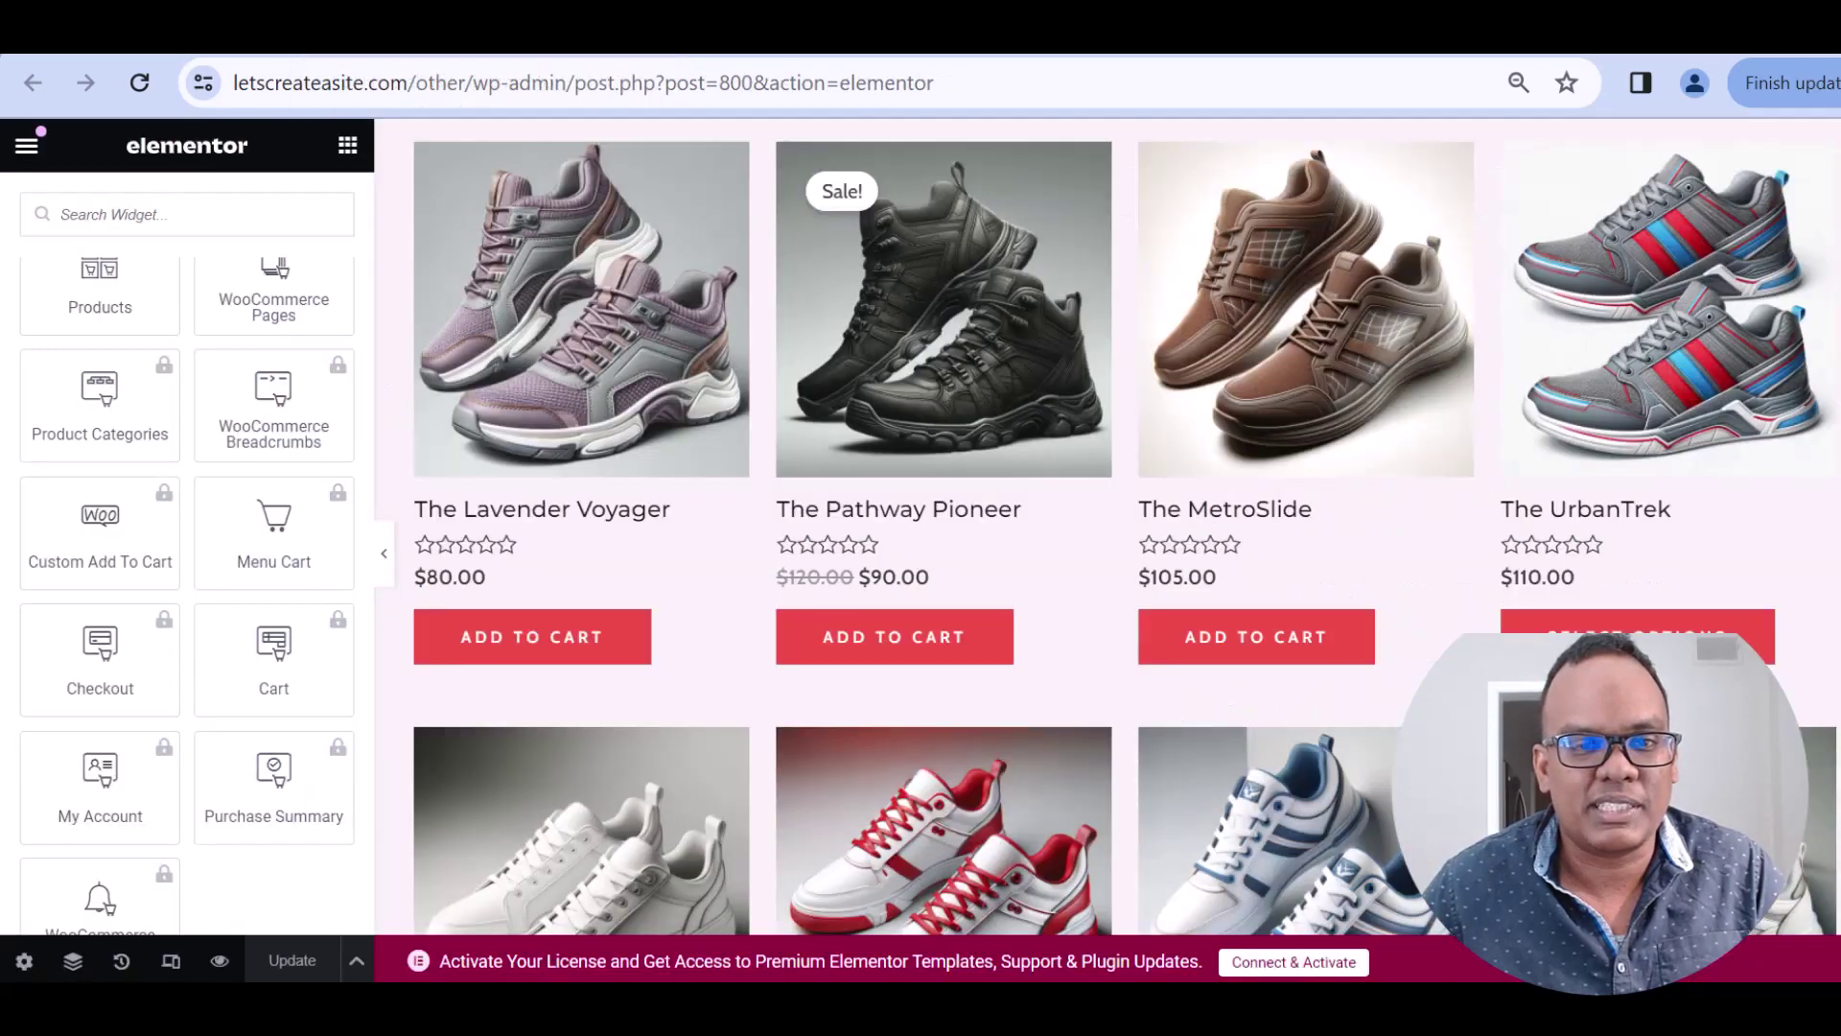
Reload the Elementor editor and scroll the widget panel down to the Essential Addons group
{"action": "left_click", "coordinate": [141, 83]}
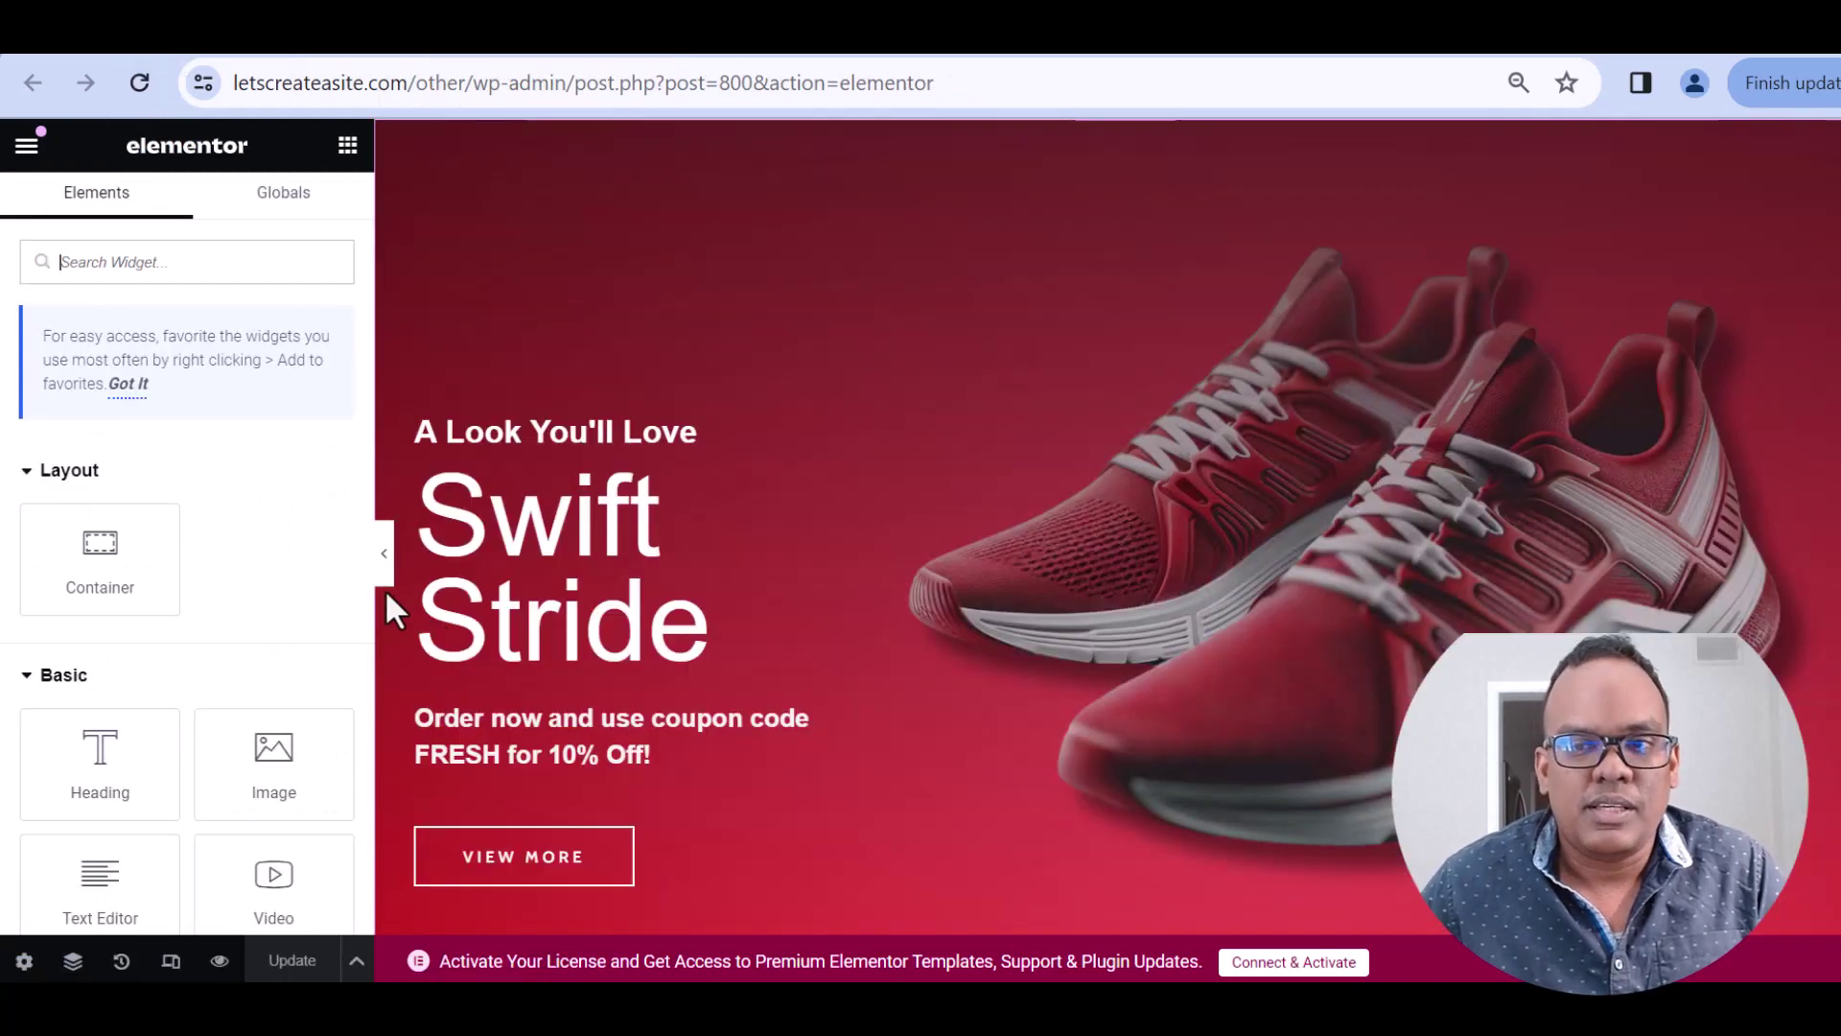
{"action": "scroll", "coordinate": [790, 537], "scroll_direction": "down", "scroll_amount": 4}
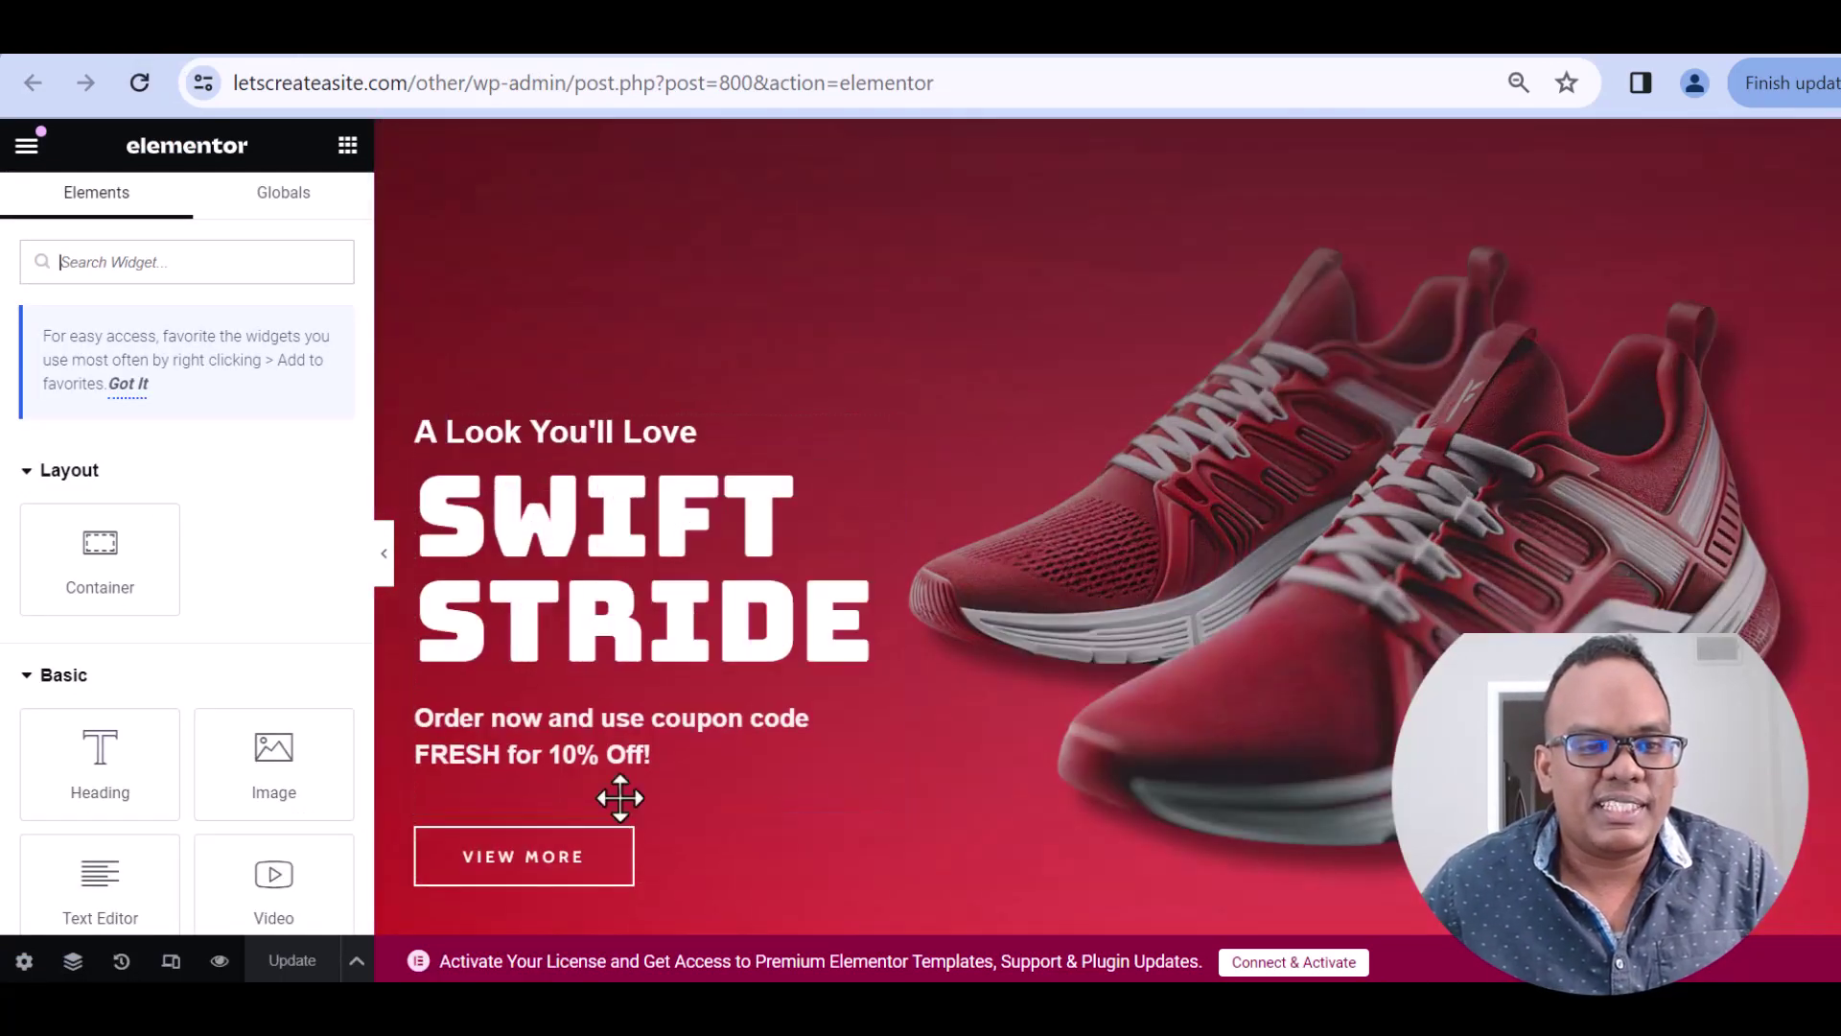
{"action": "scroll", "coordinate": [180, 590], "scroll_direction": "down", "scroll_amount": 15}
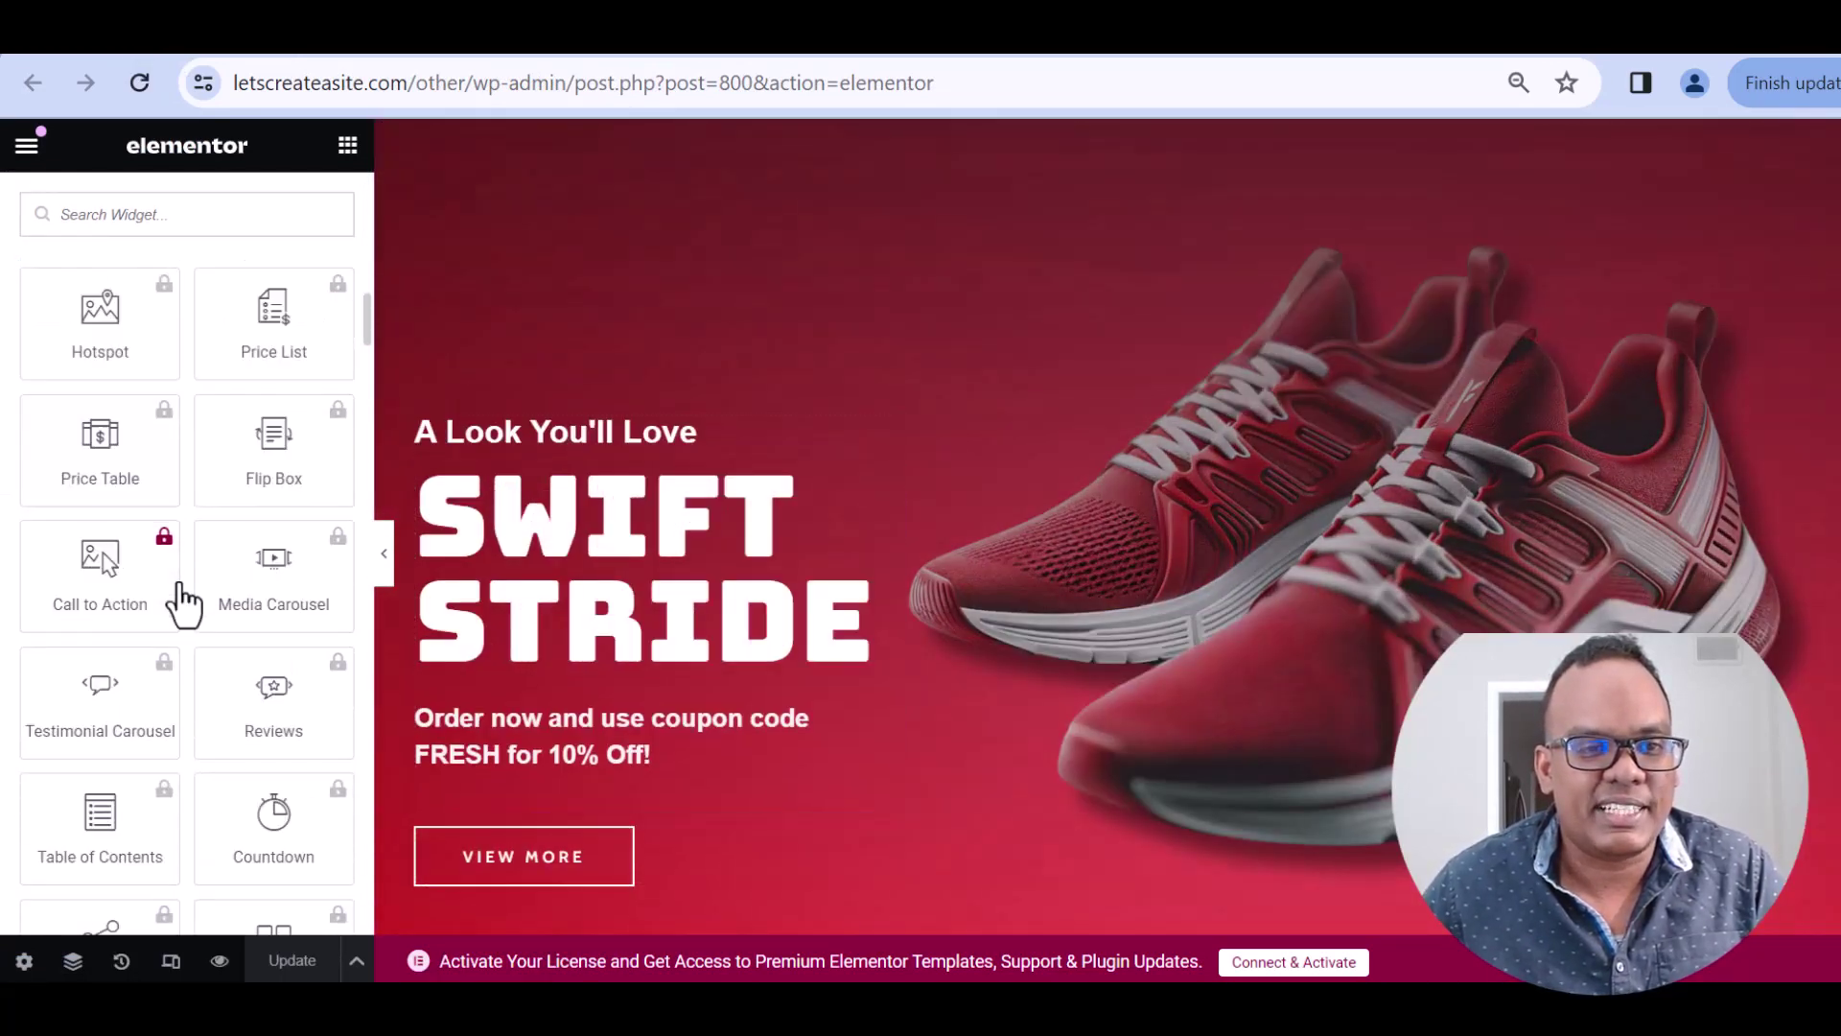
{"action": "scroll", "coordinate": [181, 623], "scroll_direction": "down", "scroll_amount": 5}
{"action": "scroll", "coordinate": [189, 616], "scroll_direction": "up", "scroll_amount": 3}
{"action": "scroll", "coordinate": [239, 566], "scroll_direction": "down", "scroll_amount": 10}
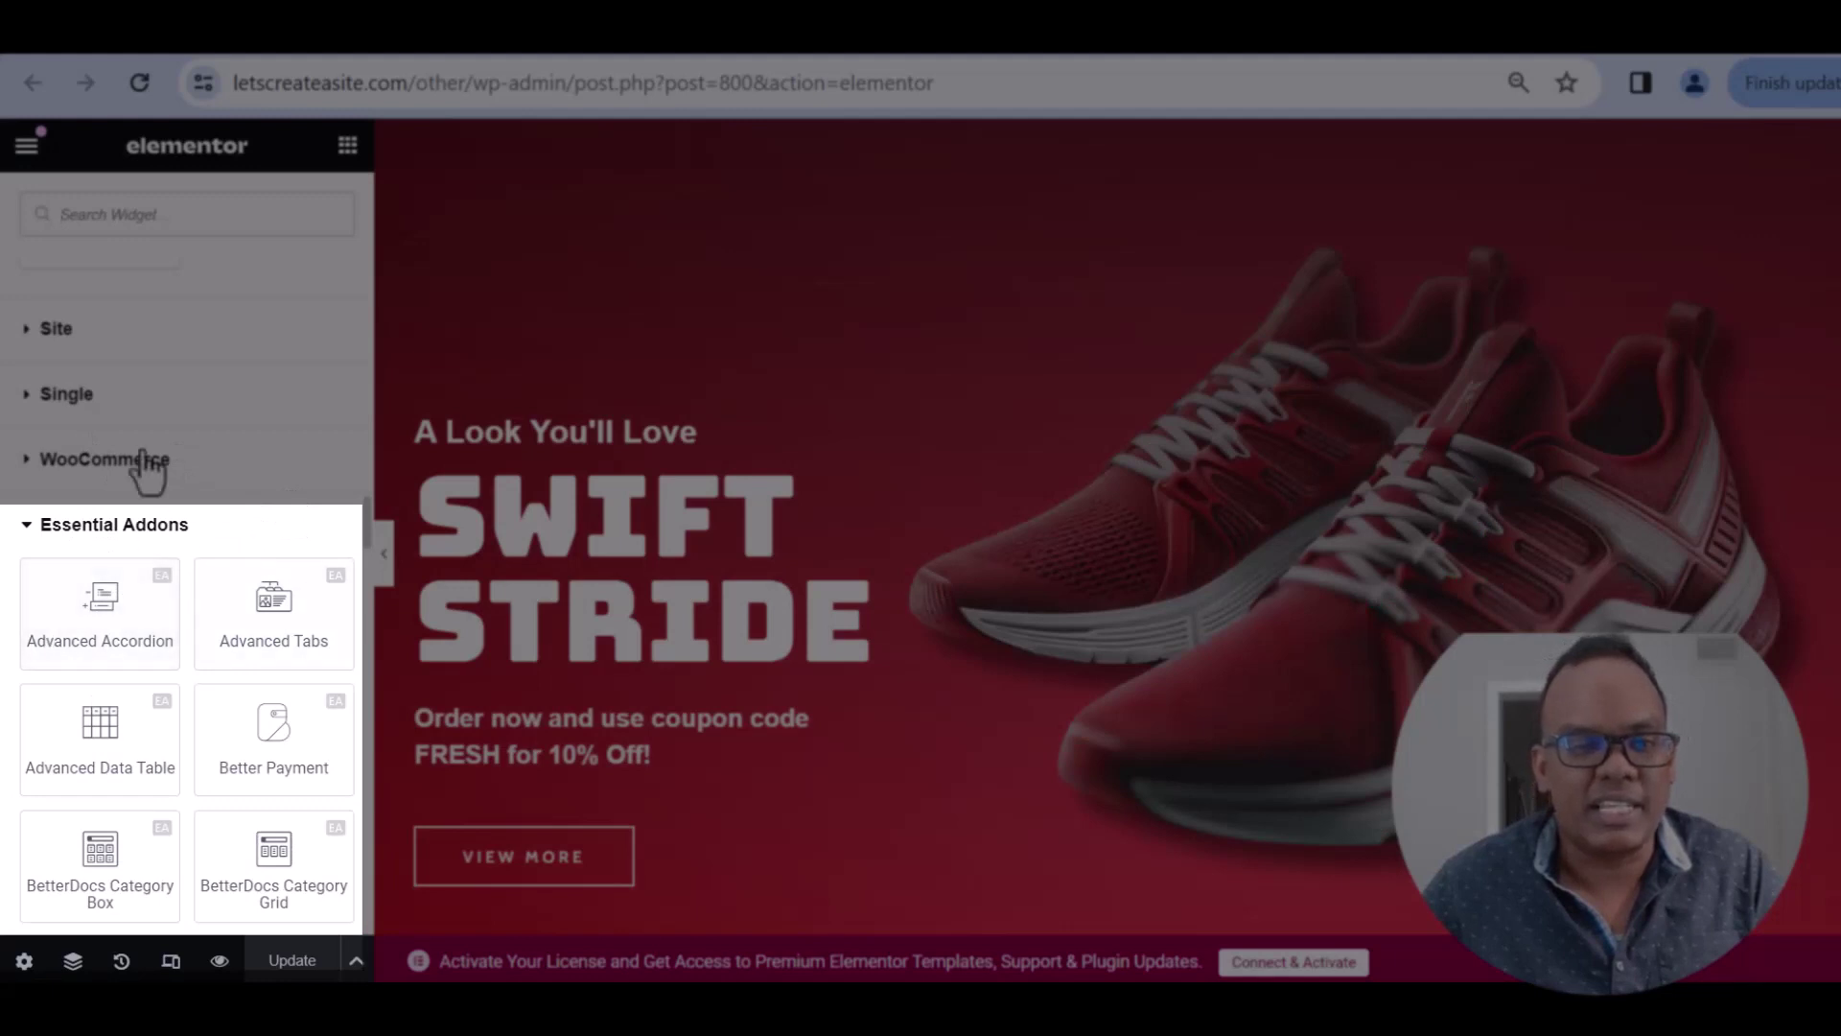
{"action": "scroll", "coordinate": [224, 533], "scroll_direction": "down", "scroll_amount": 2}
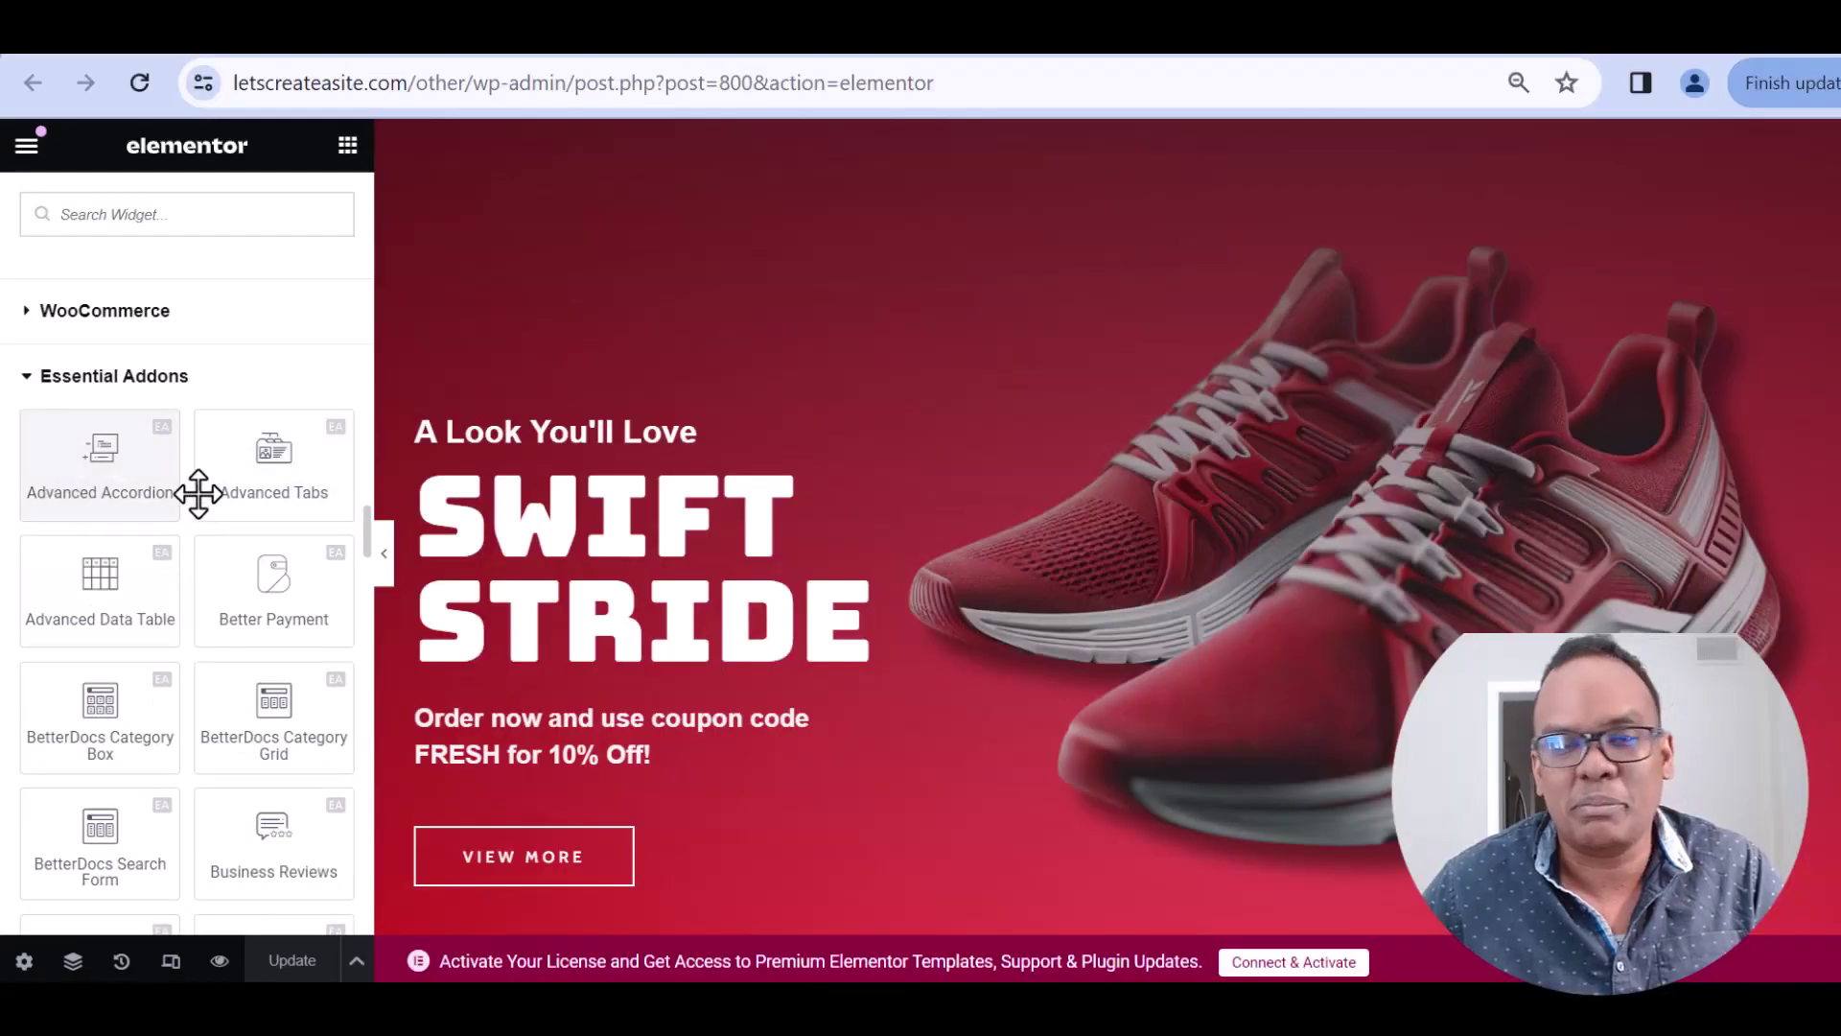
{"action": "scroll", "coordinate": [220, 518], "scroll_direction": "down", "scroll_amount": 4}
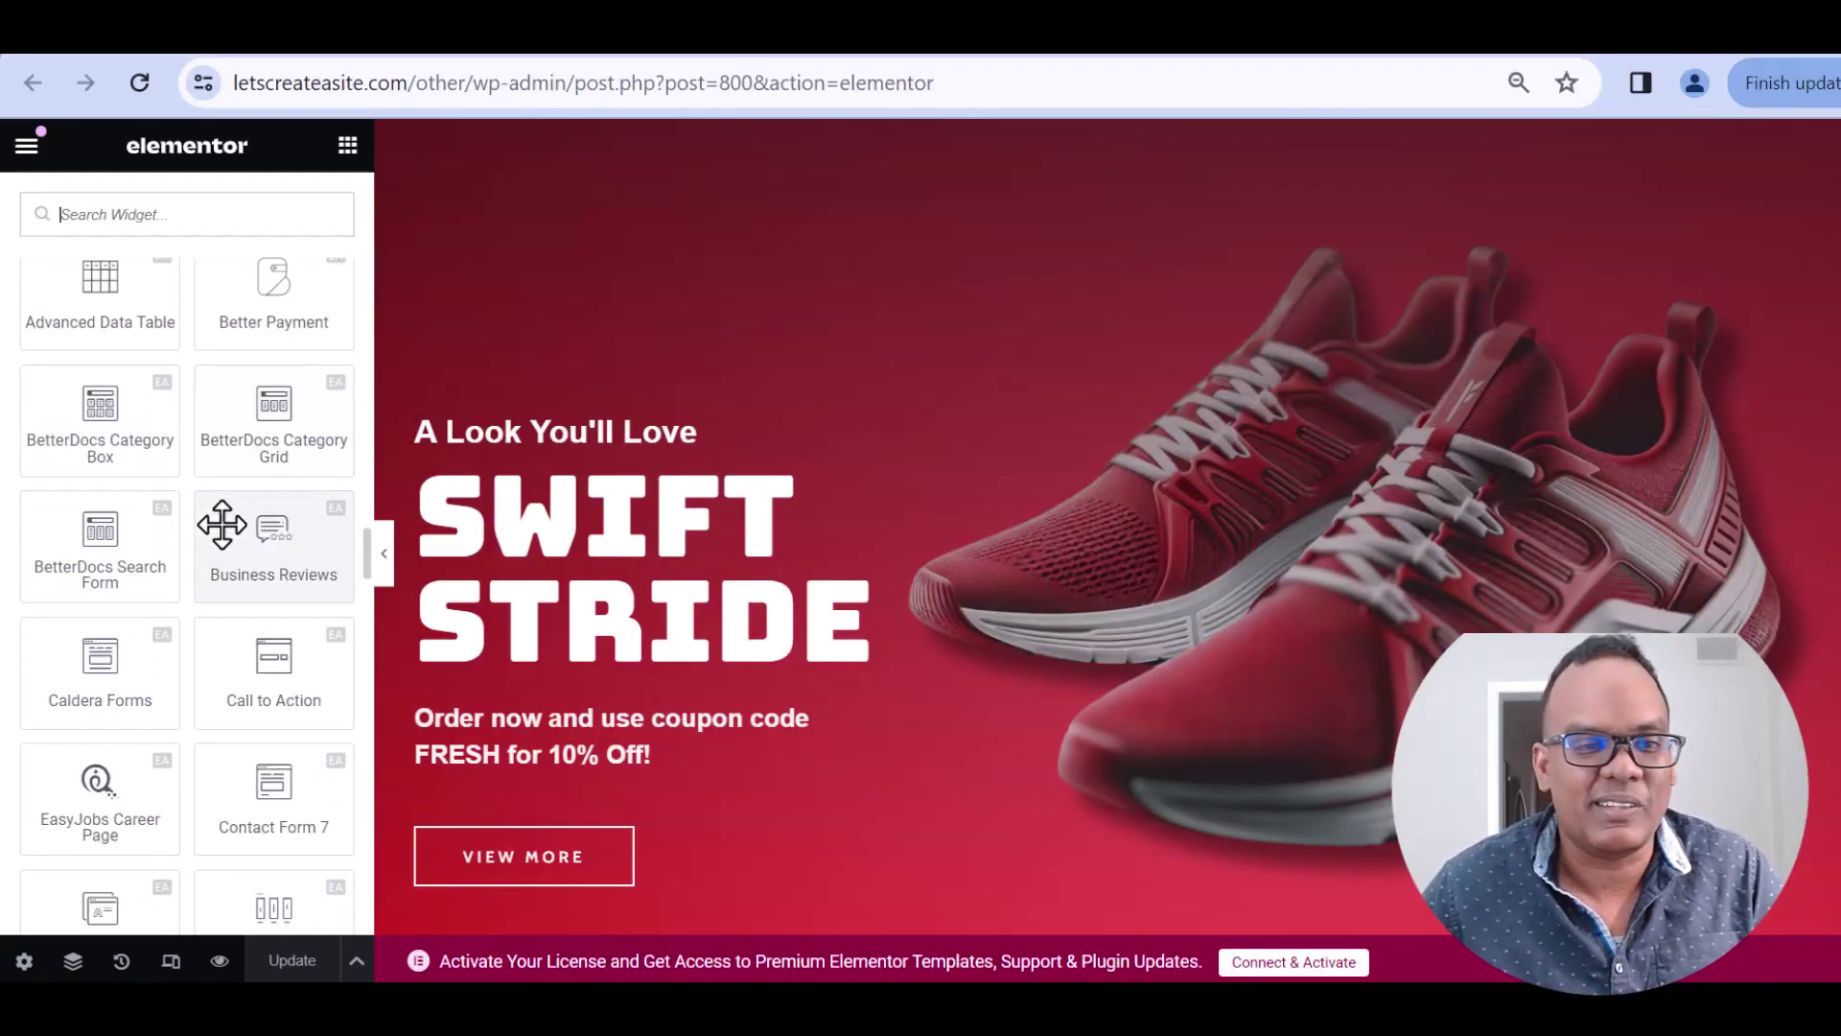
{"action": "scroll", "coordinate": [221, 524], "scroll_direction": "down", "scroll_amount": 2}
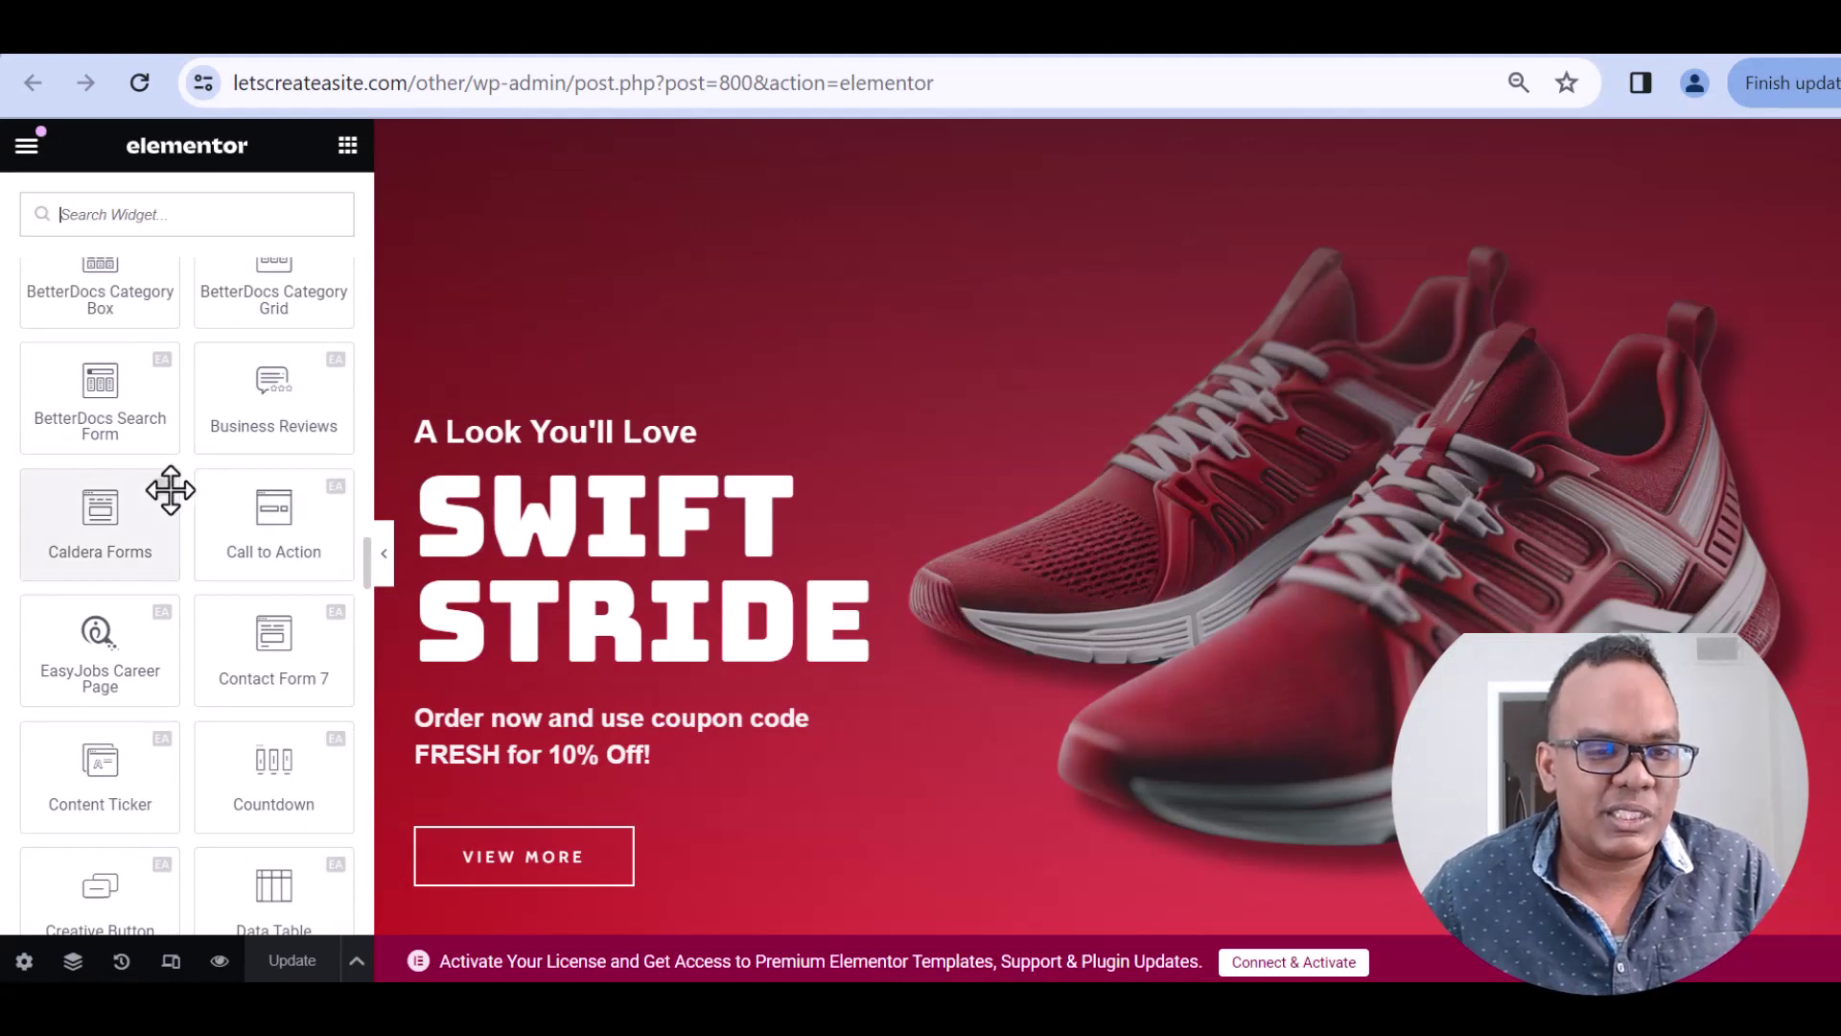
{"action": "scroll", "coordinate": [173, 485], "scroll_direction": "down", "scroll_amount": 2}
{"action": "scroll", "coordinate": [259, 497], "scroll_direction": "down", "scroll_amount": 4}
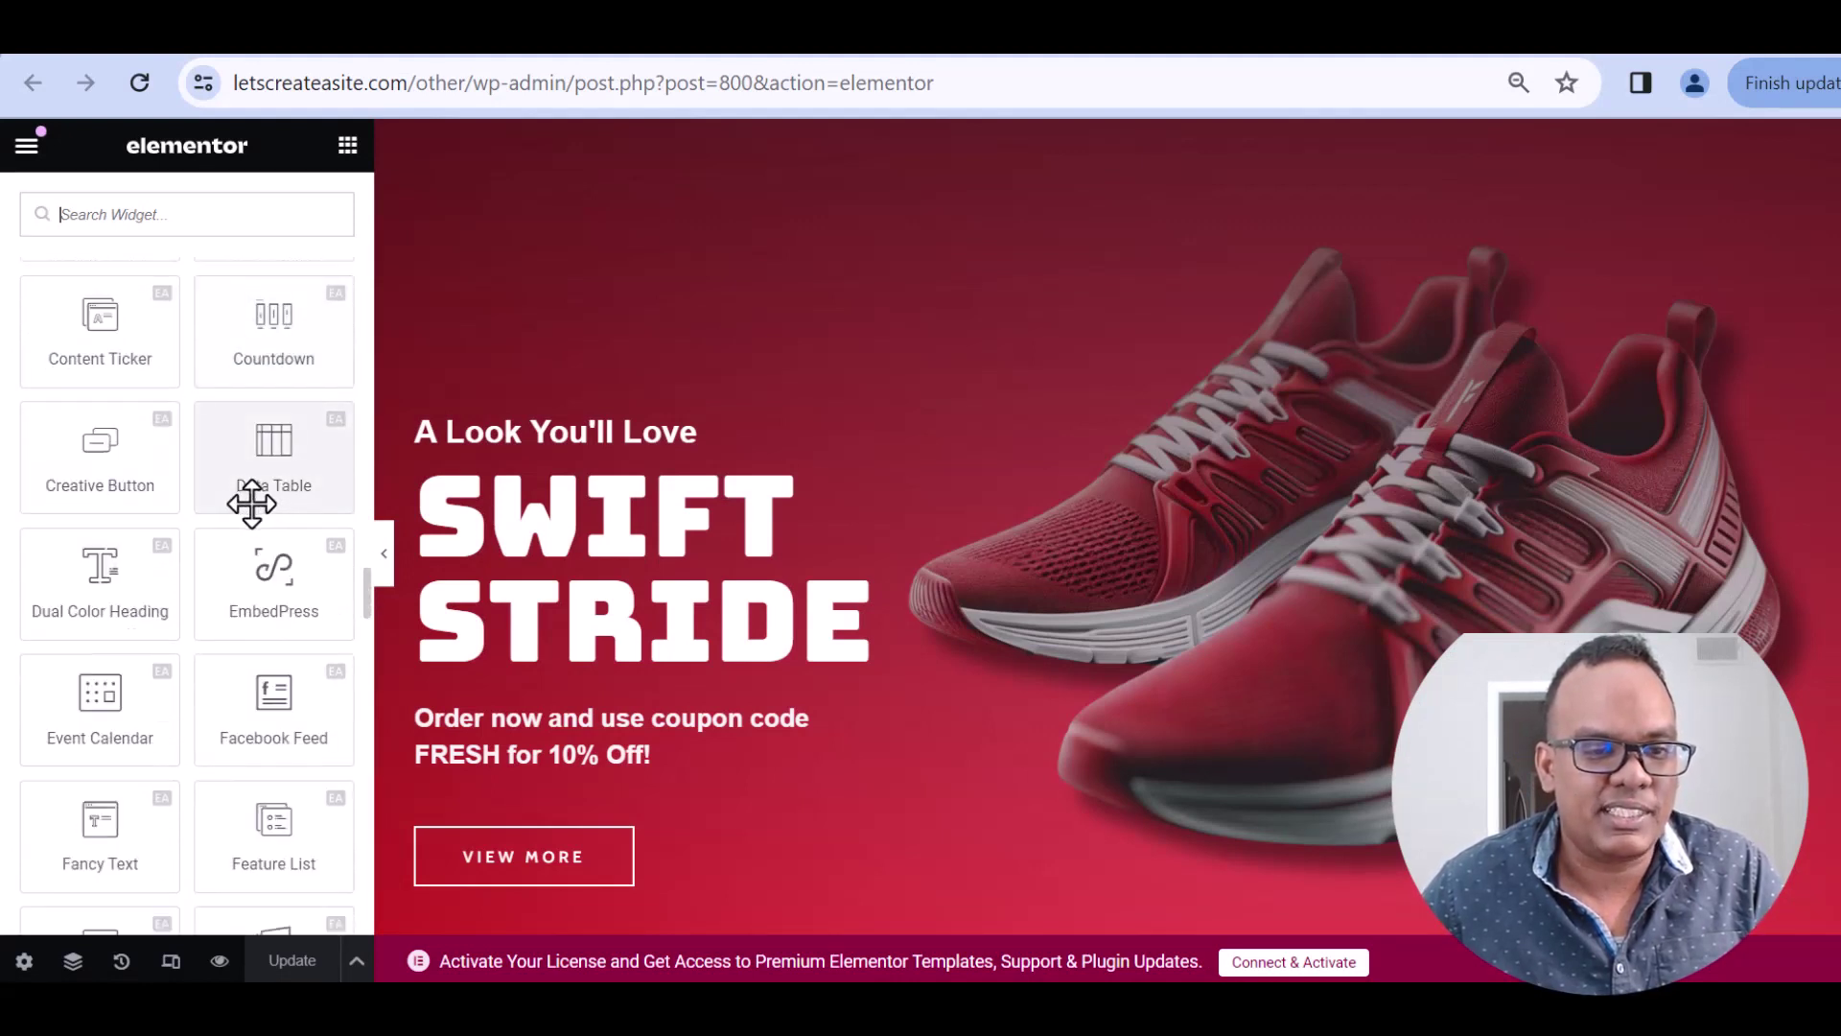
{"action": "scroll", "coordinate": [251, 502], "scroll_direction": "down", "scroll_amount": 2}
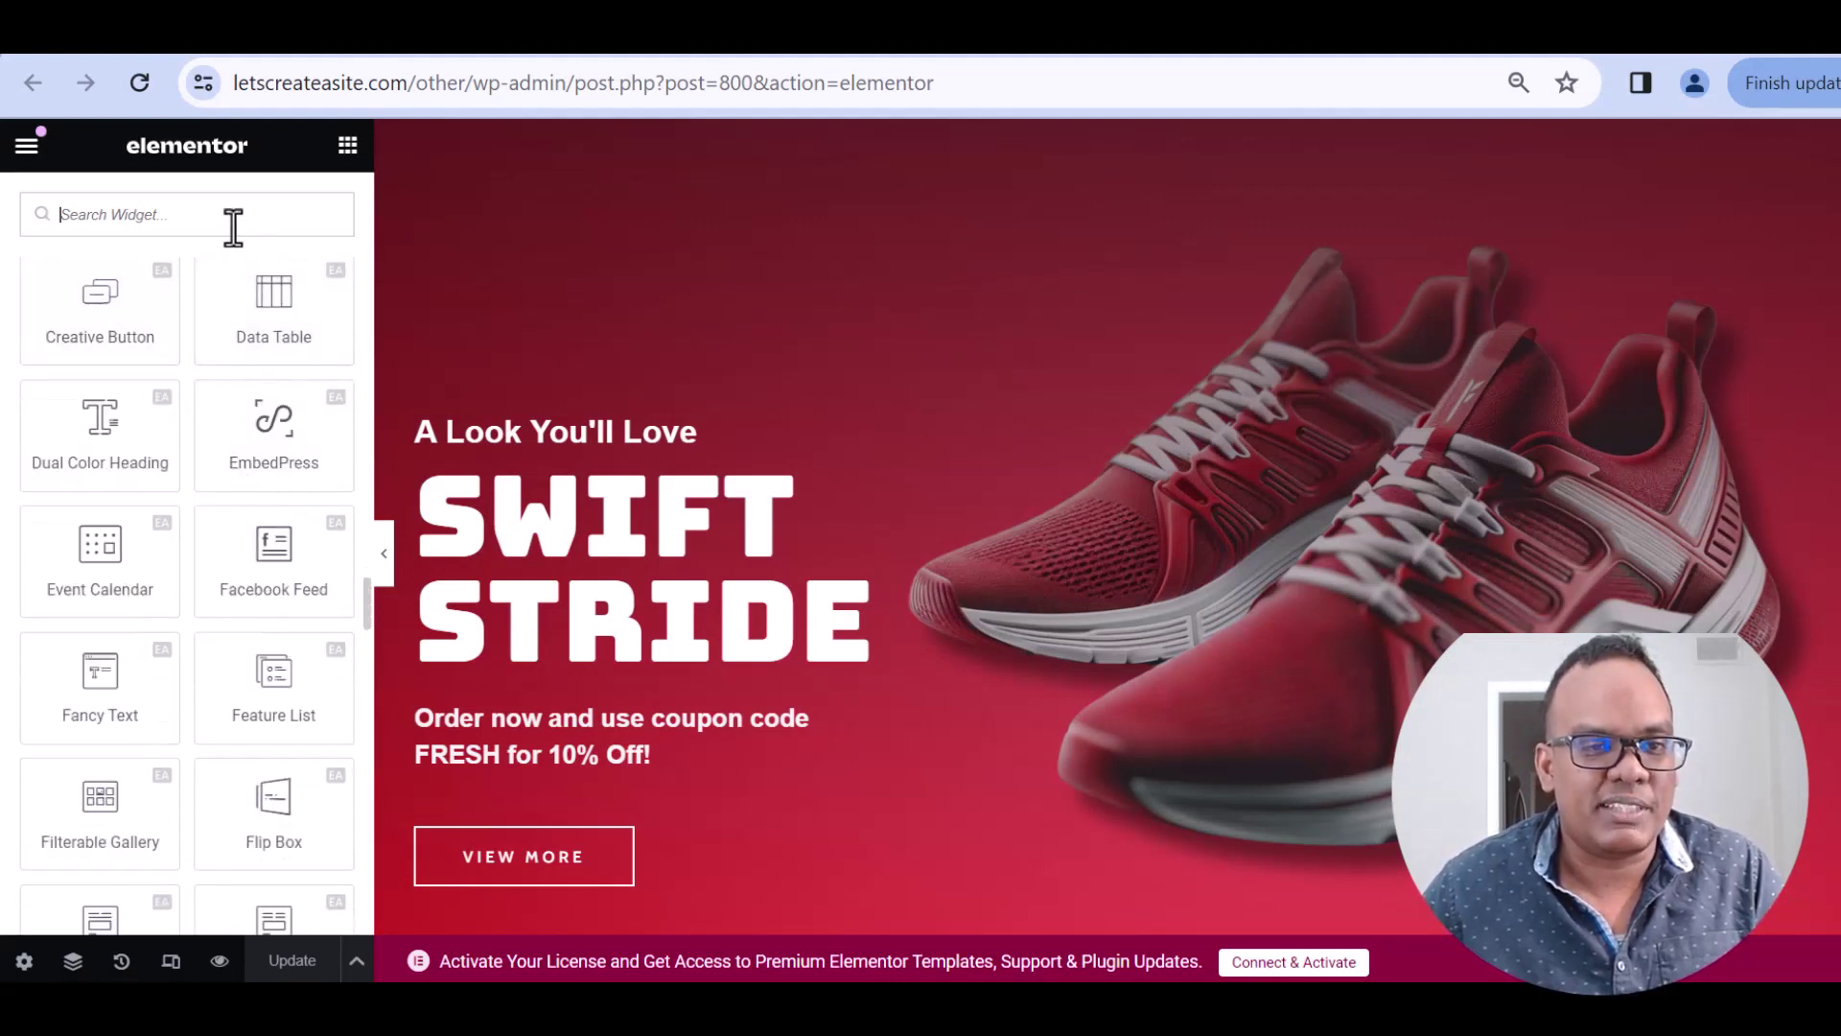
Search 'carou' in the Elements panel to find the Woo Product Carousel widget
{"action": "type", "text": "carousel"}
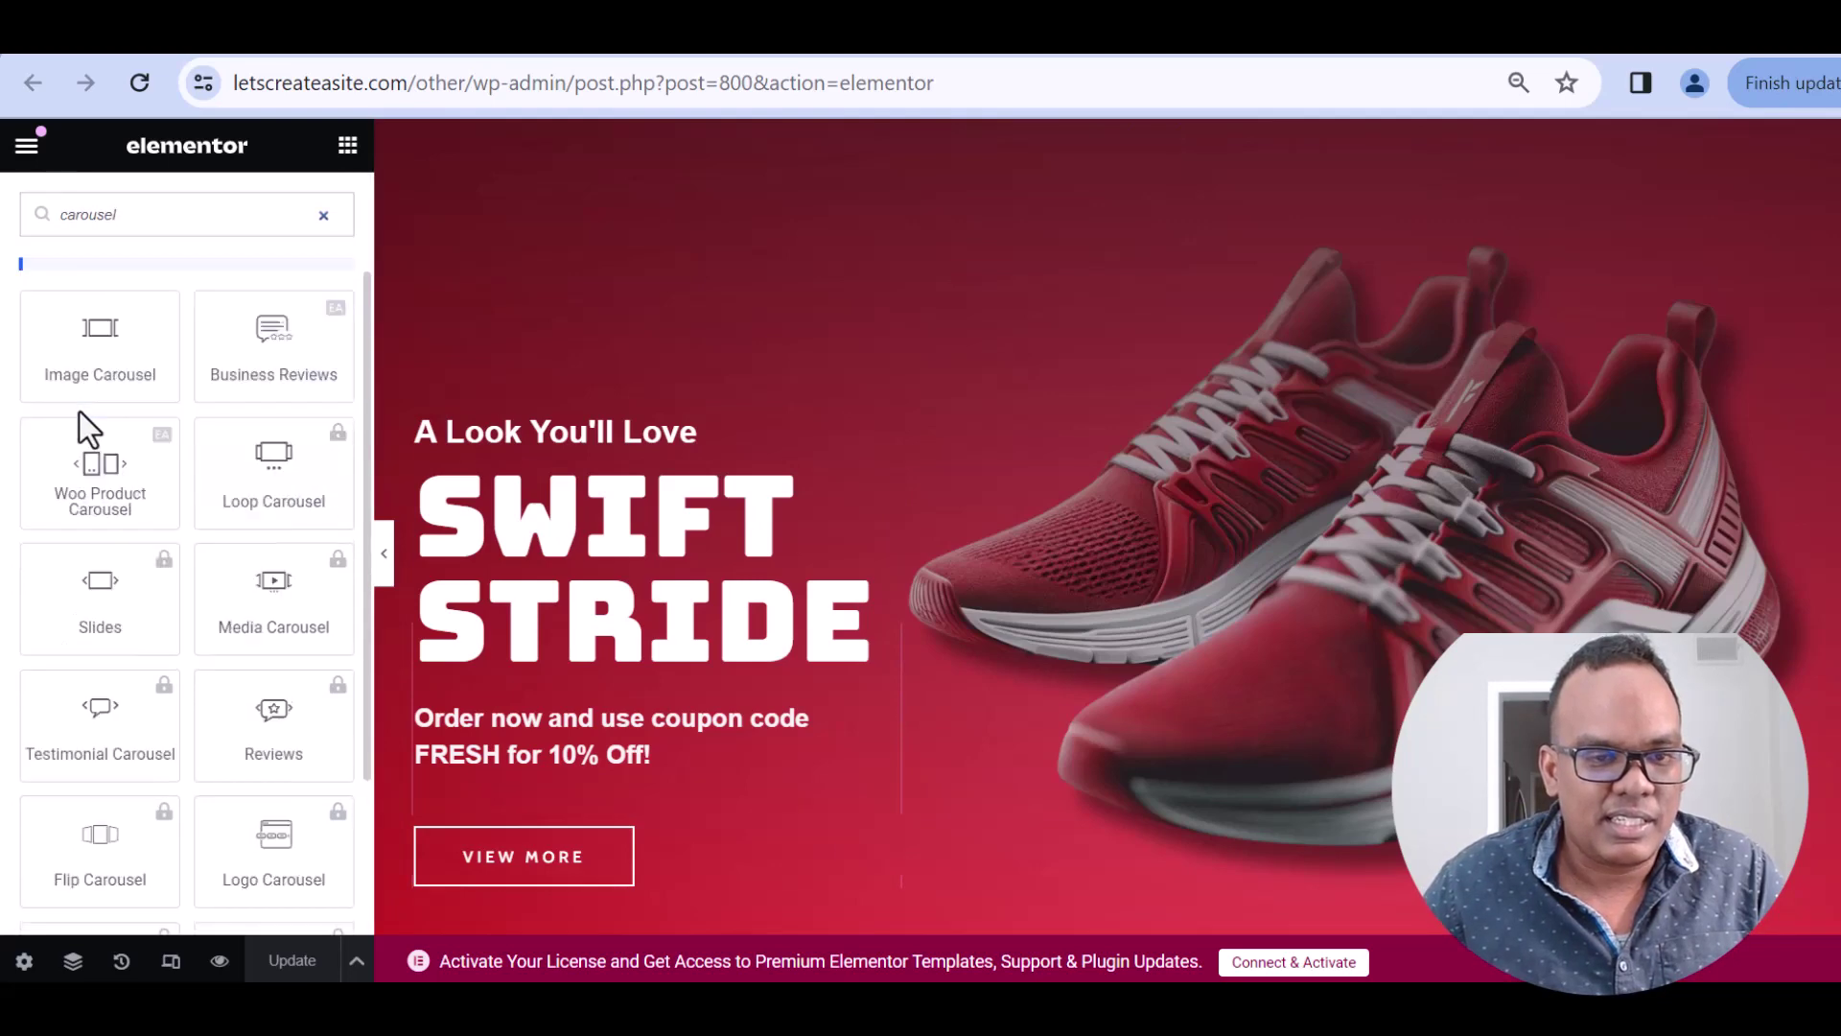
{"action": "scroll", "coordinate": [206, 493], "scroll_direction": "down", "scroll_amount": 3}
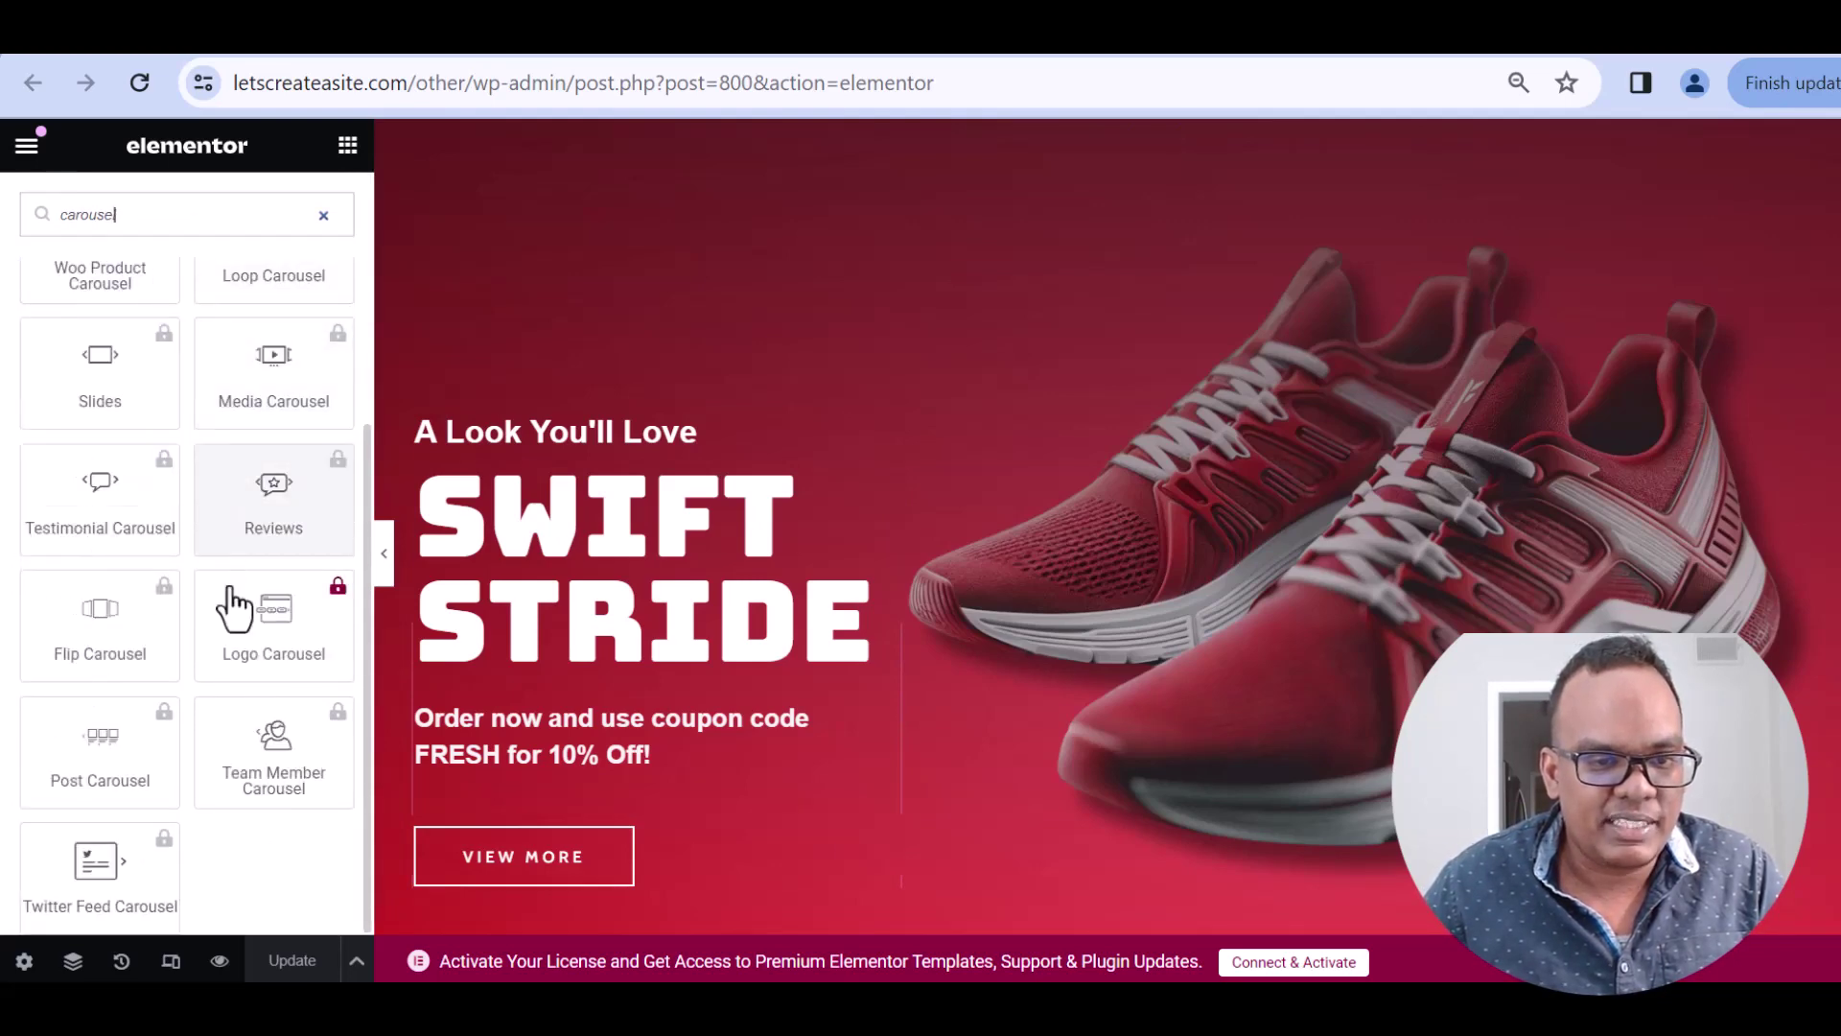
{"action": "scroll", "coordinate": [233, 609], "scroll_direction": "up", "scroll_amount": 5}
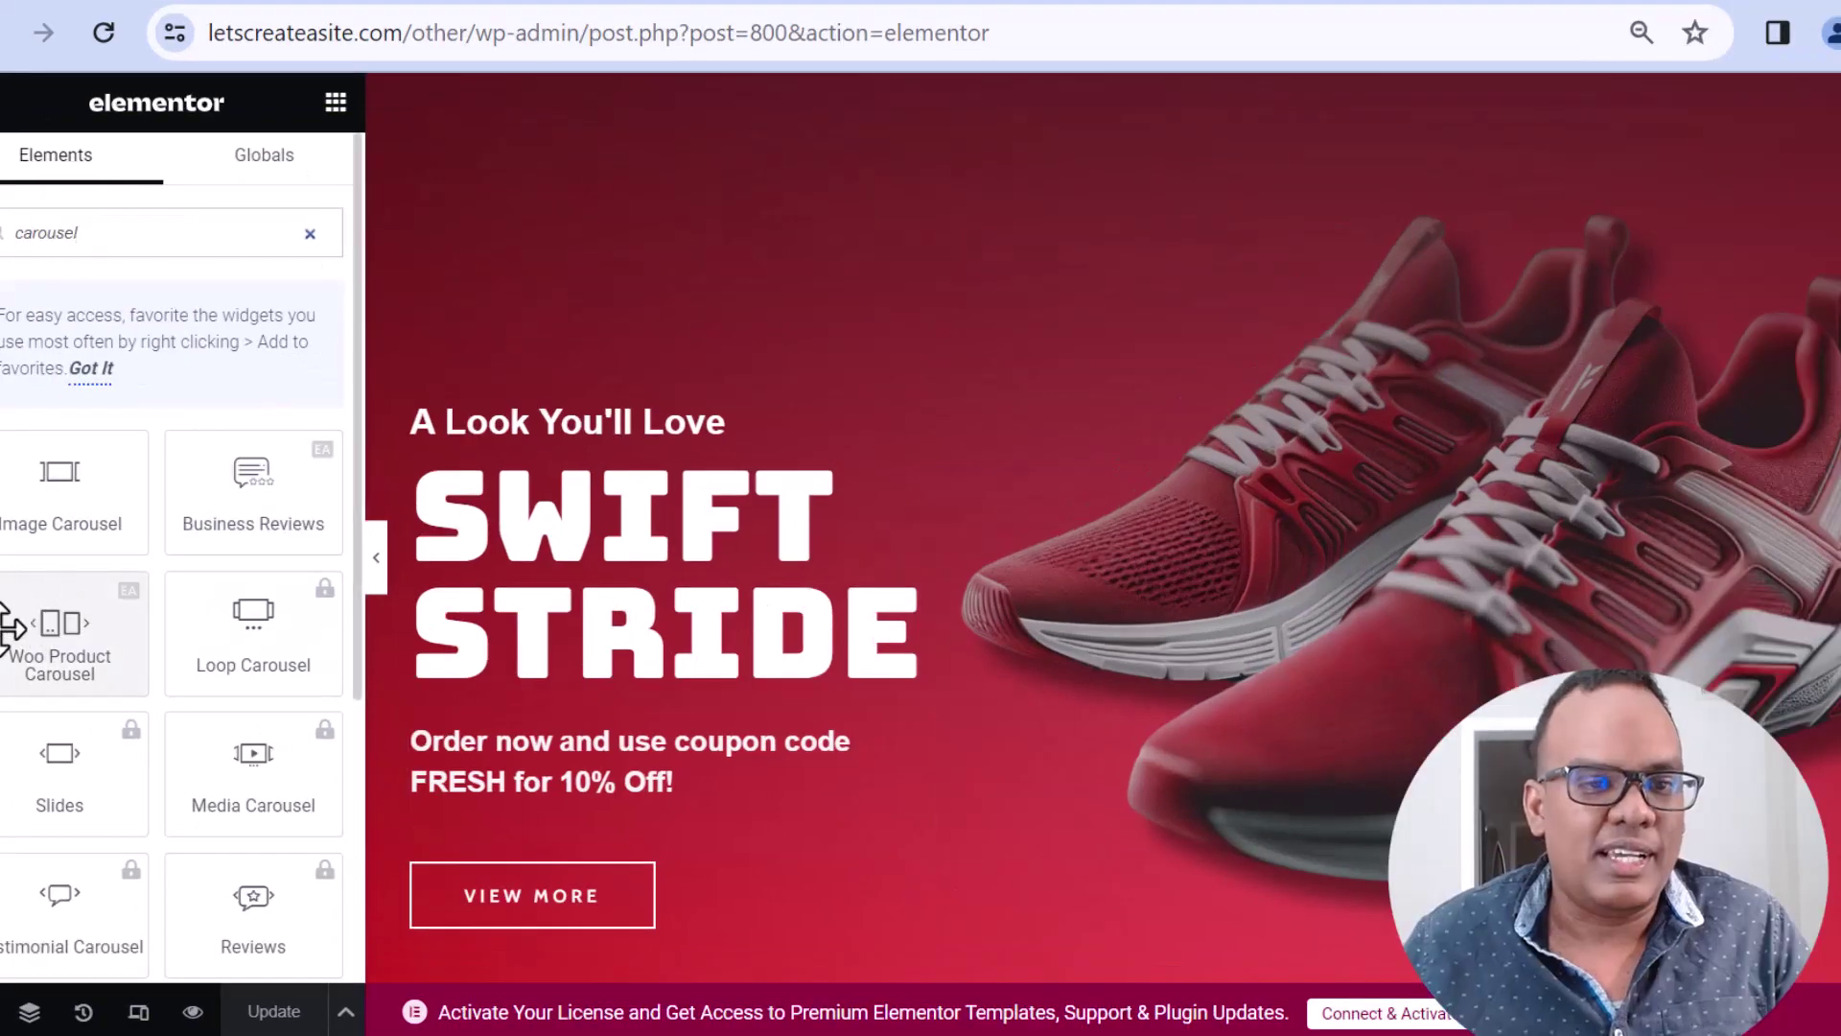
{"action": "scroll", "coordinate": [1487, 423], "scroll_direction": "down", "scroll_amount": 10}
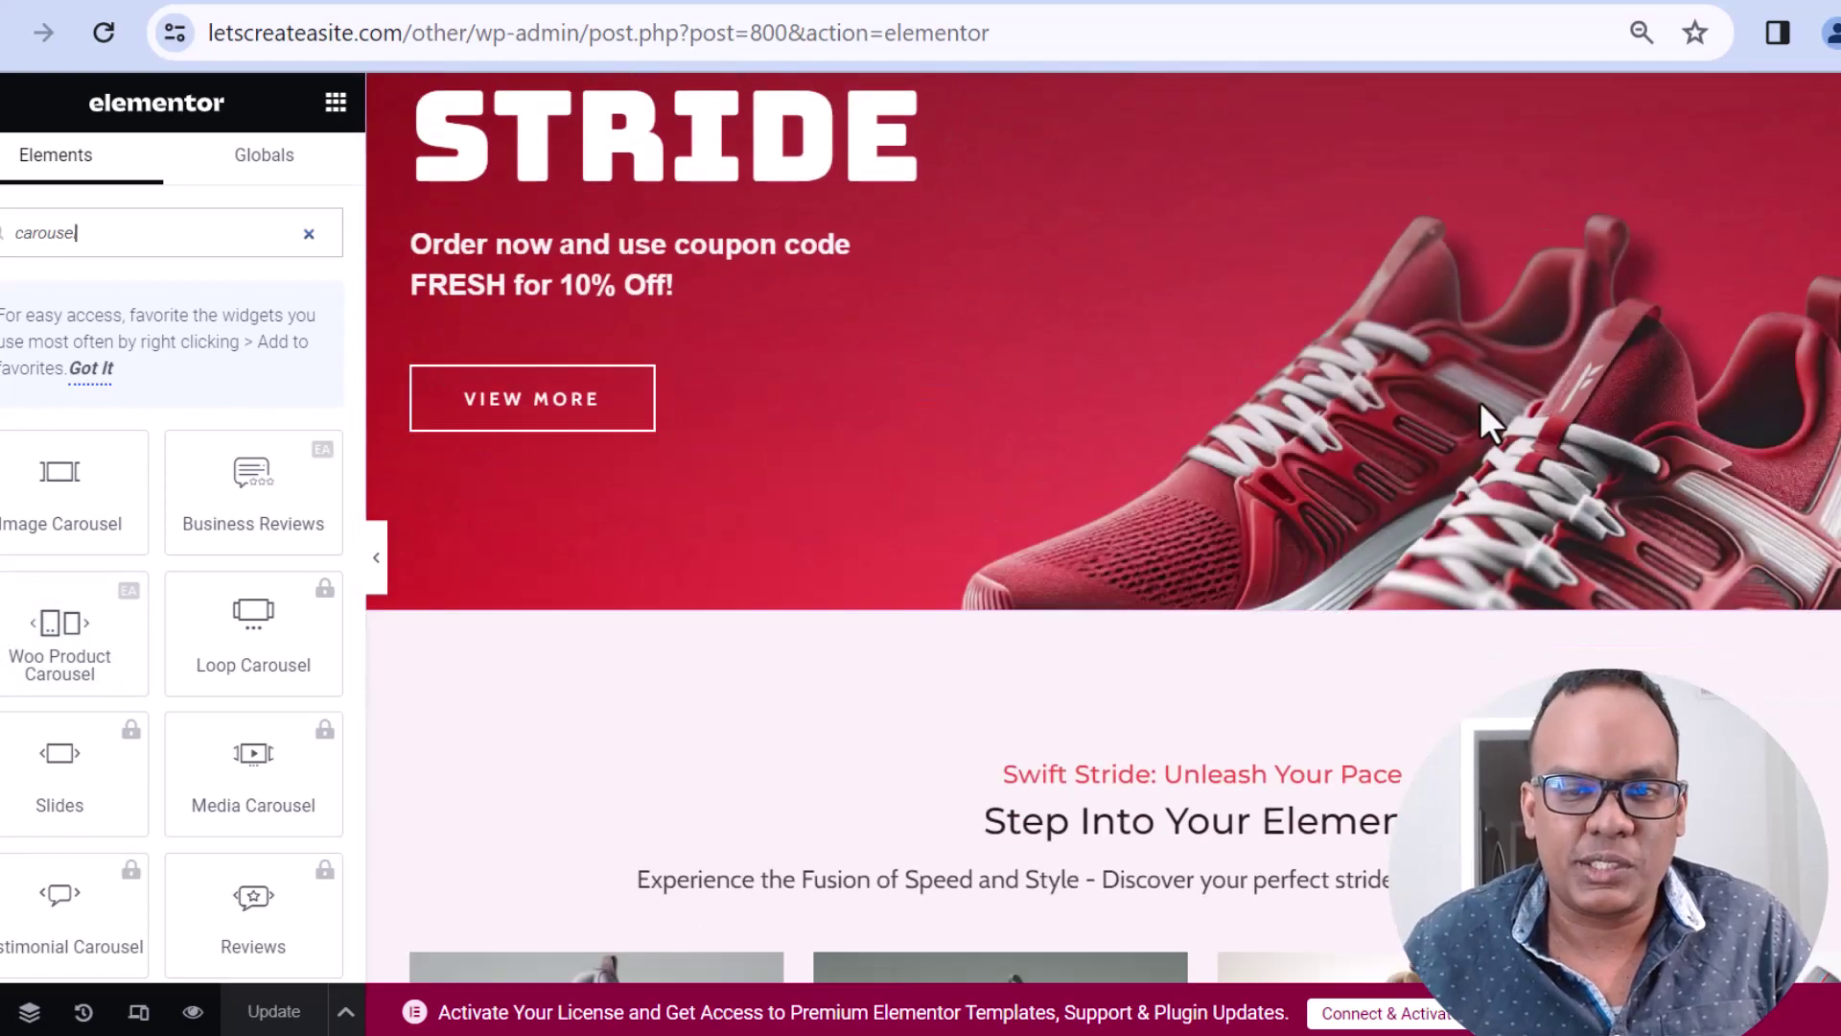
{"action": "scroll", "coordinate": [1343, 401], "scroll_direction": "down", "scroll_amount": 7}
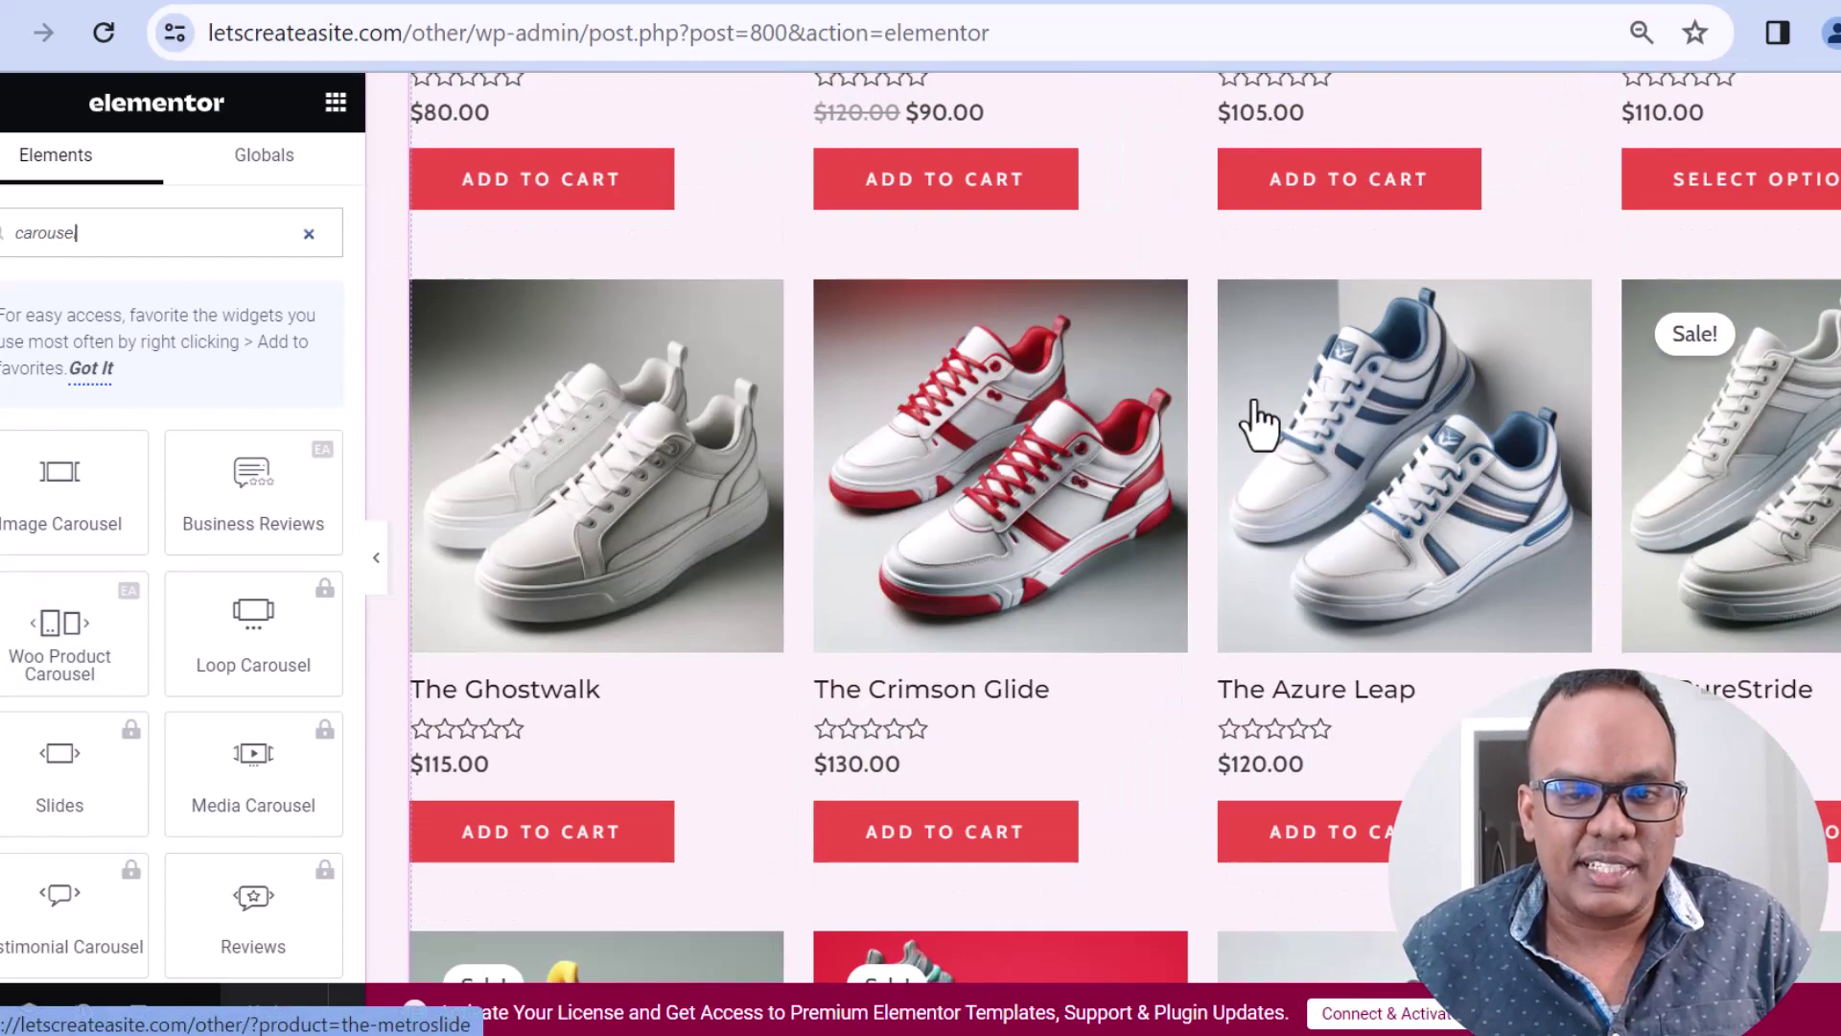
{"action": "scroll", "coordinate": [1262, 416], "scroll_direction": "up", "scroll_amount": 7}
{"action": "scroll", "coordinate": [995, 416], "scroll_direction": "down", "scroll_amount": 5}
{"action": "scroll", "coordinate": [1340, 499], "scroll_direction": "down", "scroll_amount": 5}
{"action": "scroll", "coordinate": [1266, 461], "scroll_direction": "up", "scroll_amount": 13}
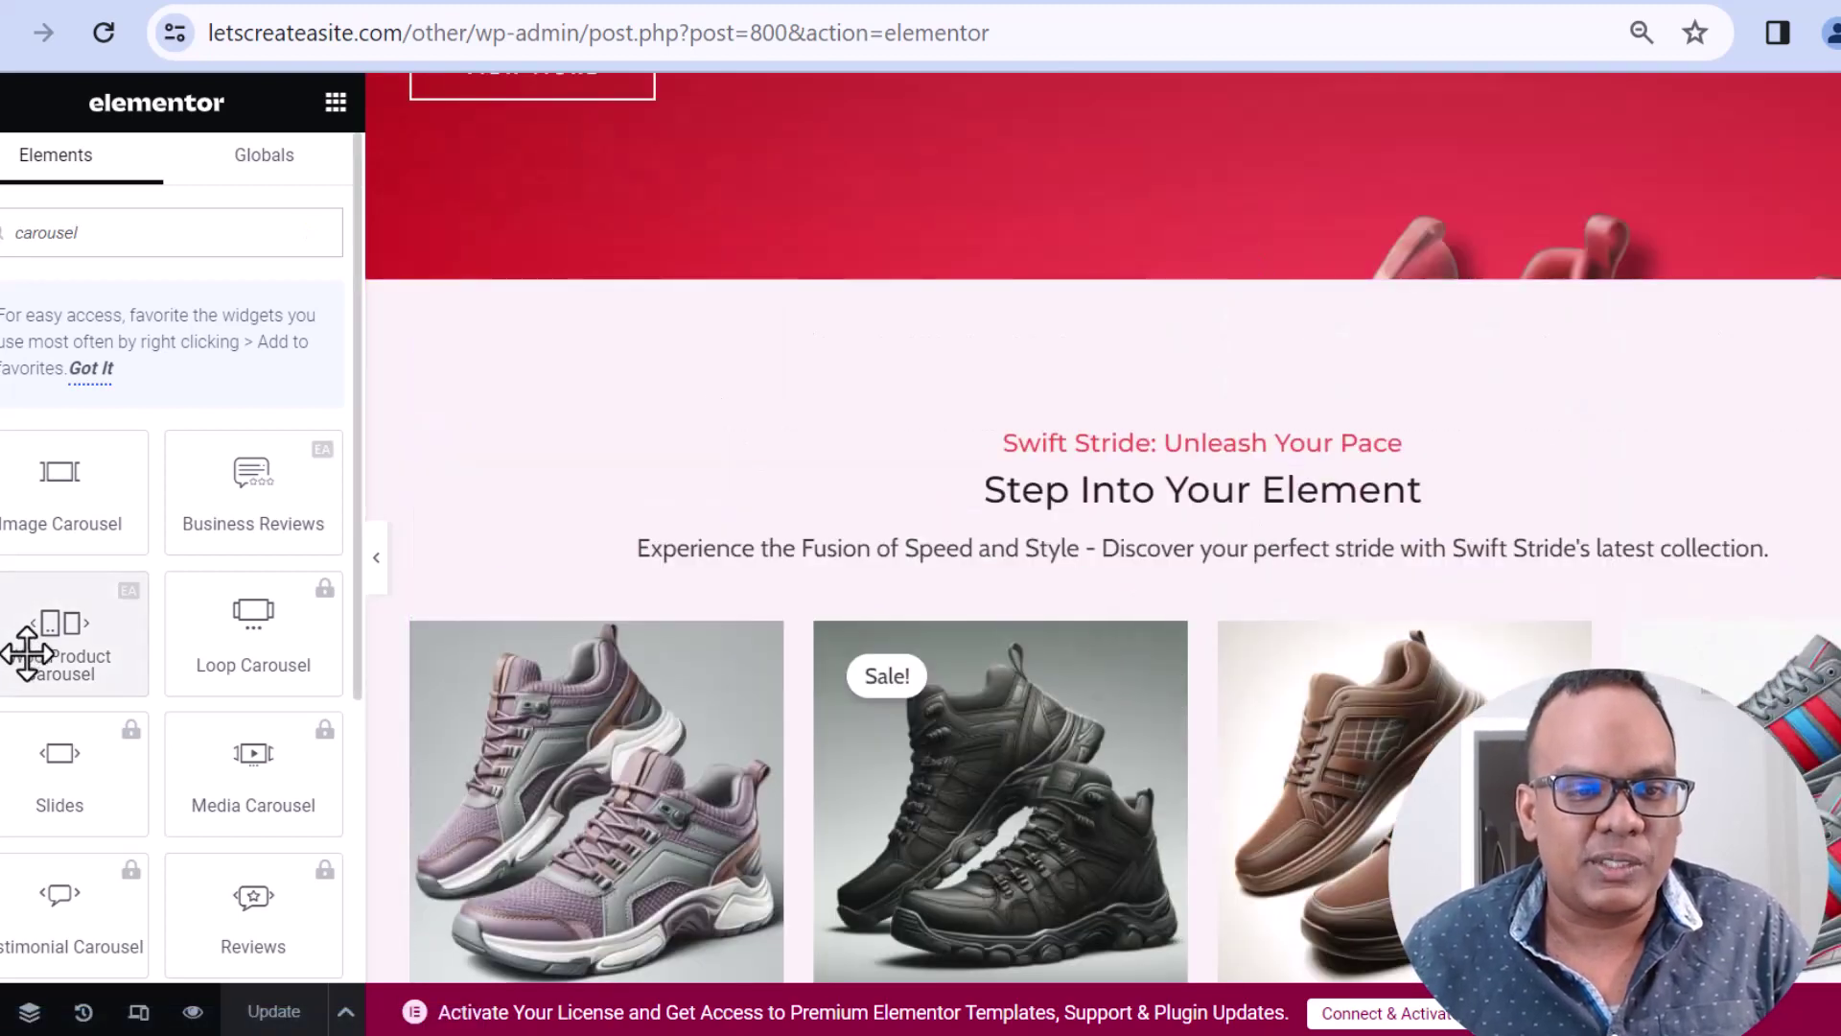
Drag the Woo Product Carousel under the Step Into Your Element intro text
{"action": "left_click_drag", "start_coordinate": [39, 641], "coordinate": [846, 571]}
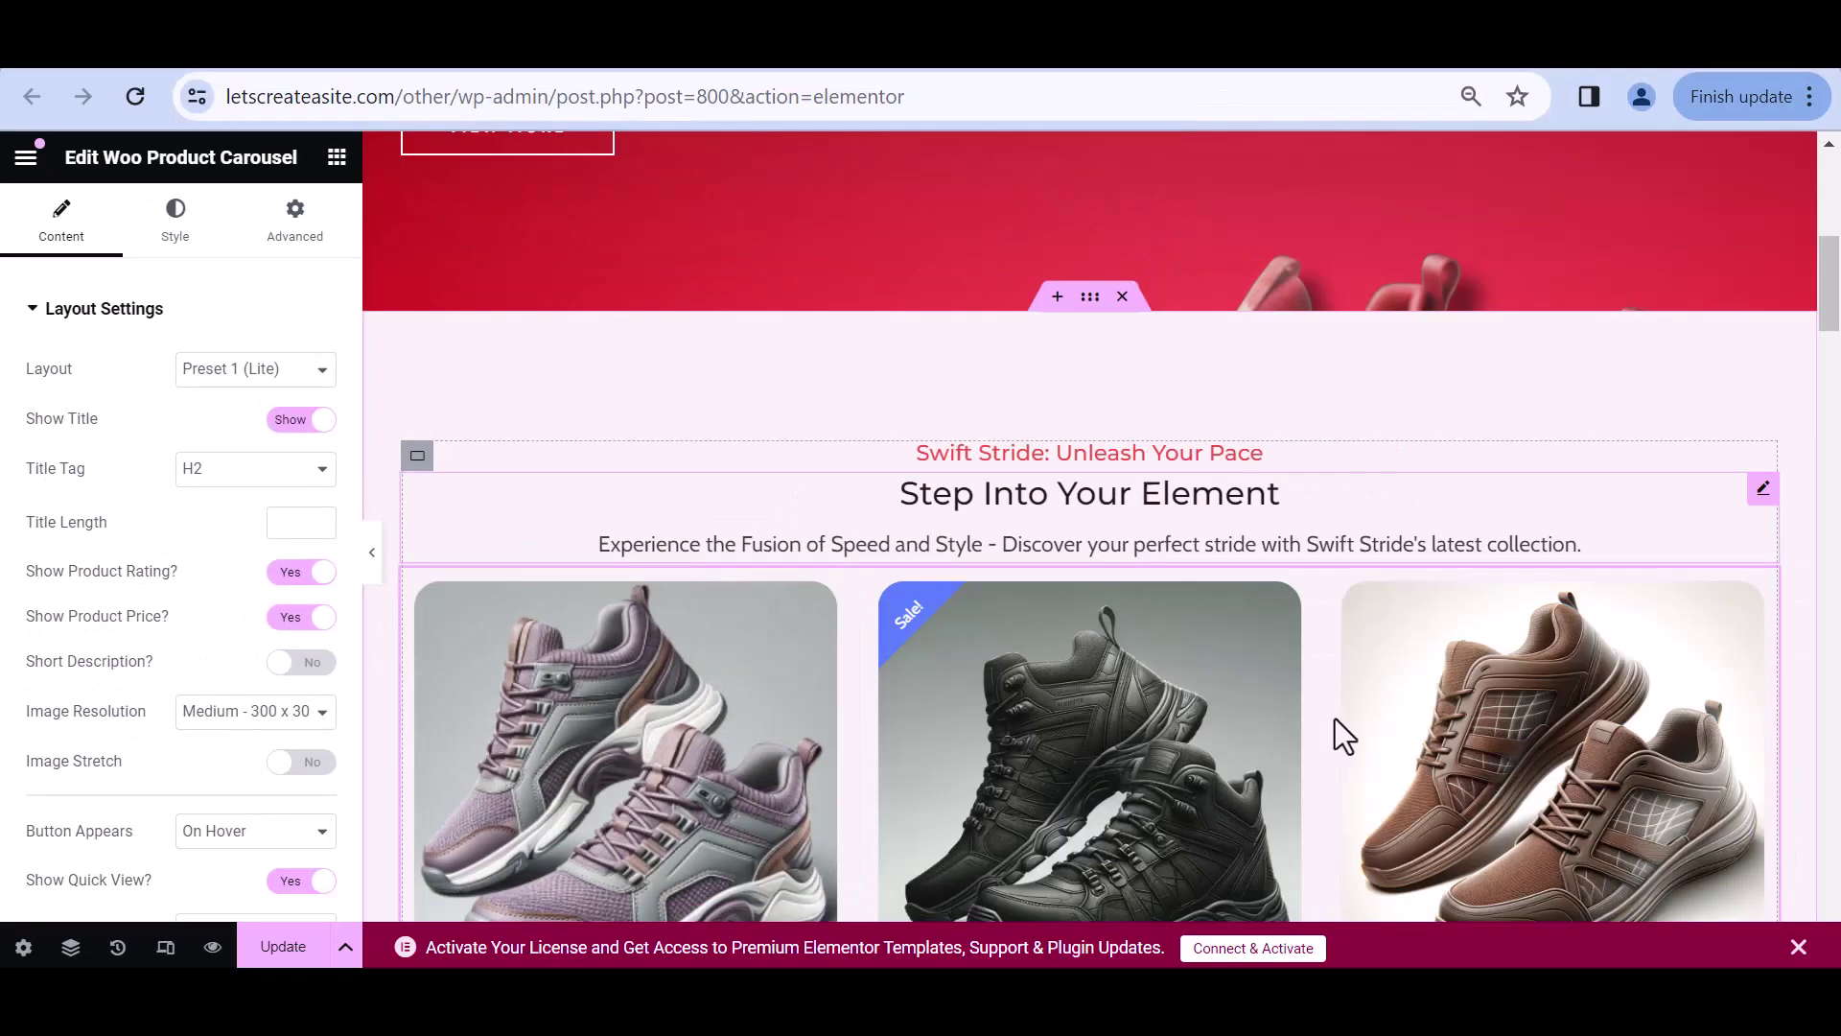
{"action": "scroll", "coordinate": [1211, 629], "scroll_direction": "down", "scroll_amount": 2}
{"action": "scroll", "coordinate": [815, 509], "scroll_direction": "up", "scroll_amount": 2}
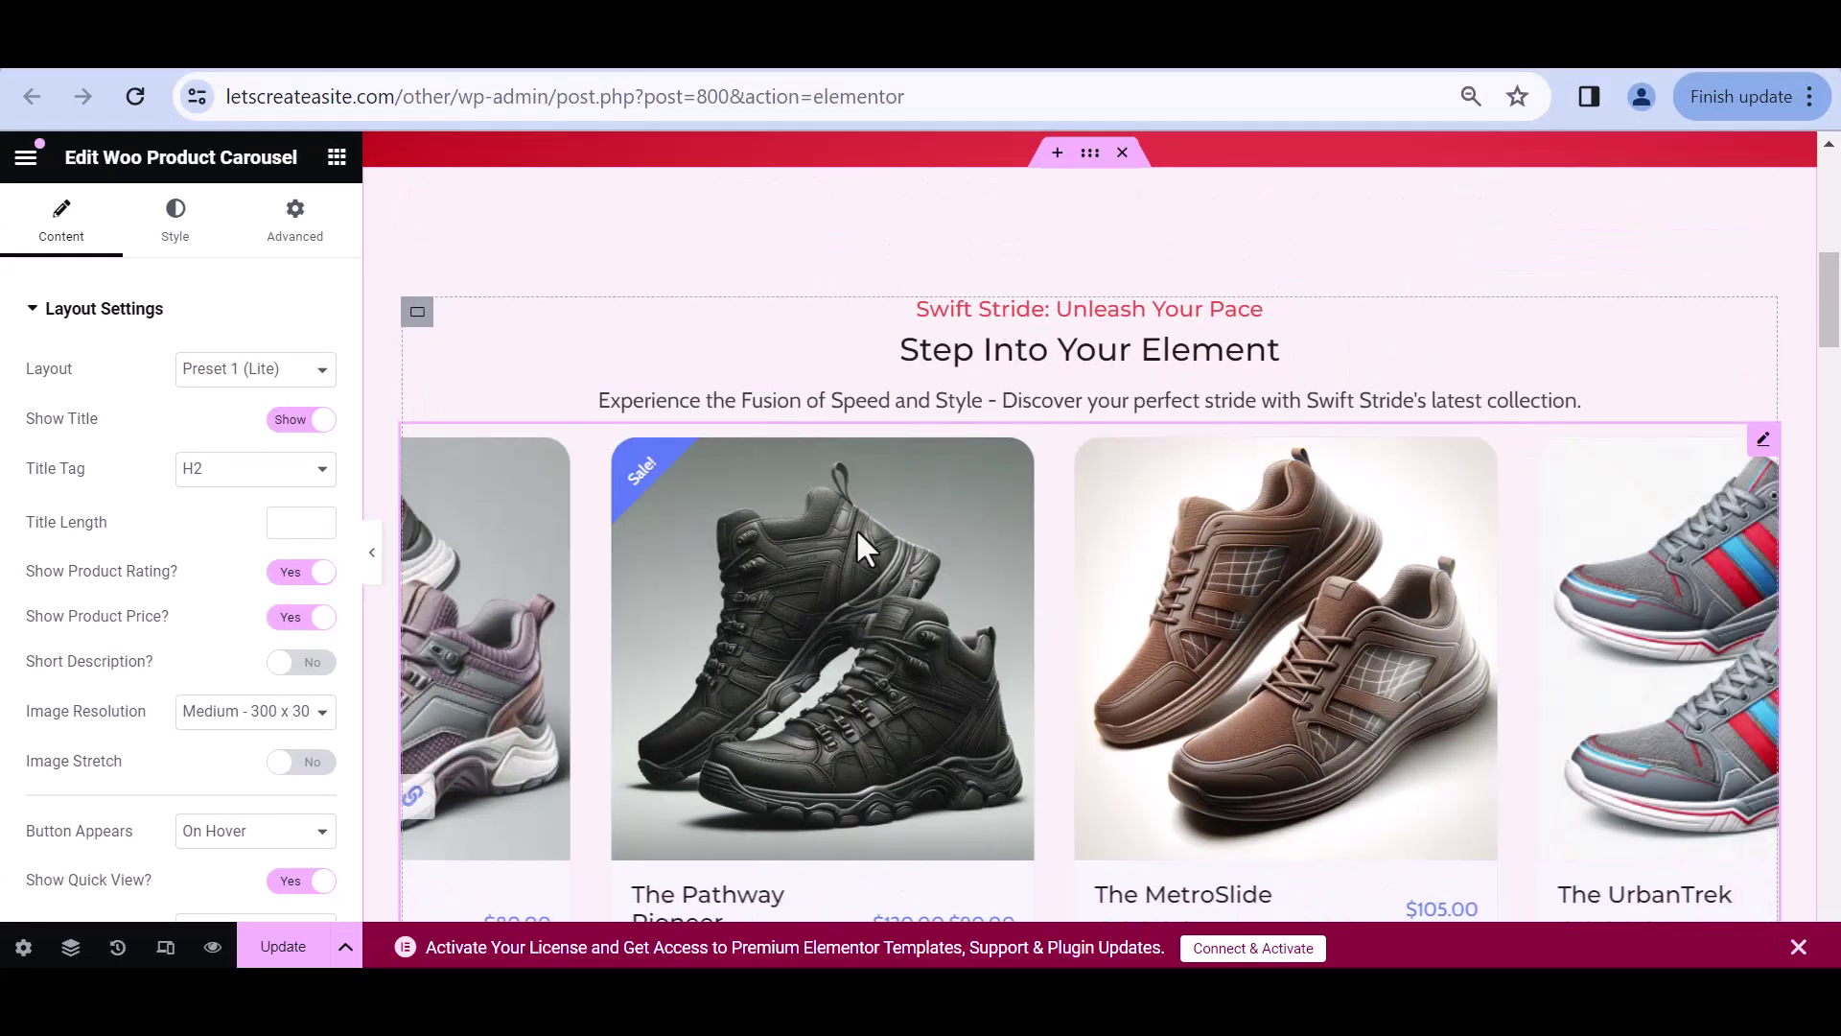
{"action": "scroll", "coordinate": [856, 528], "scroll_direction": "down", "scroll_amount": 1}
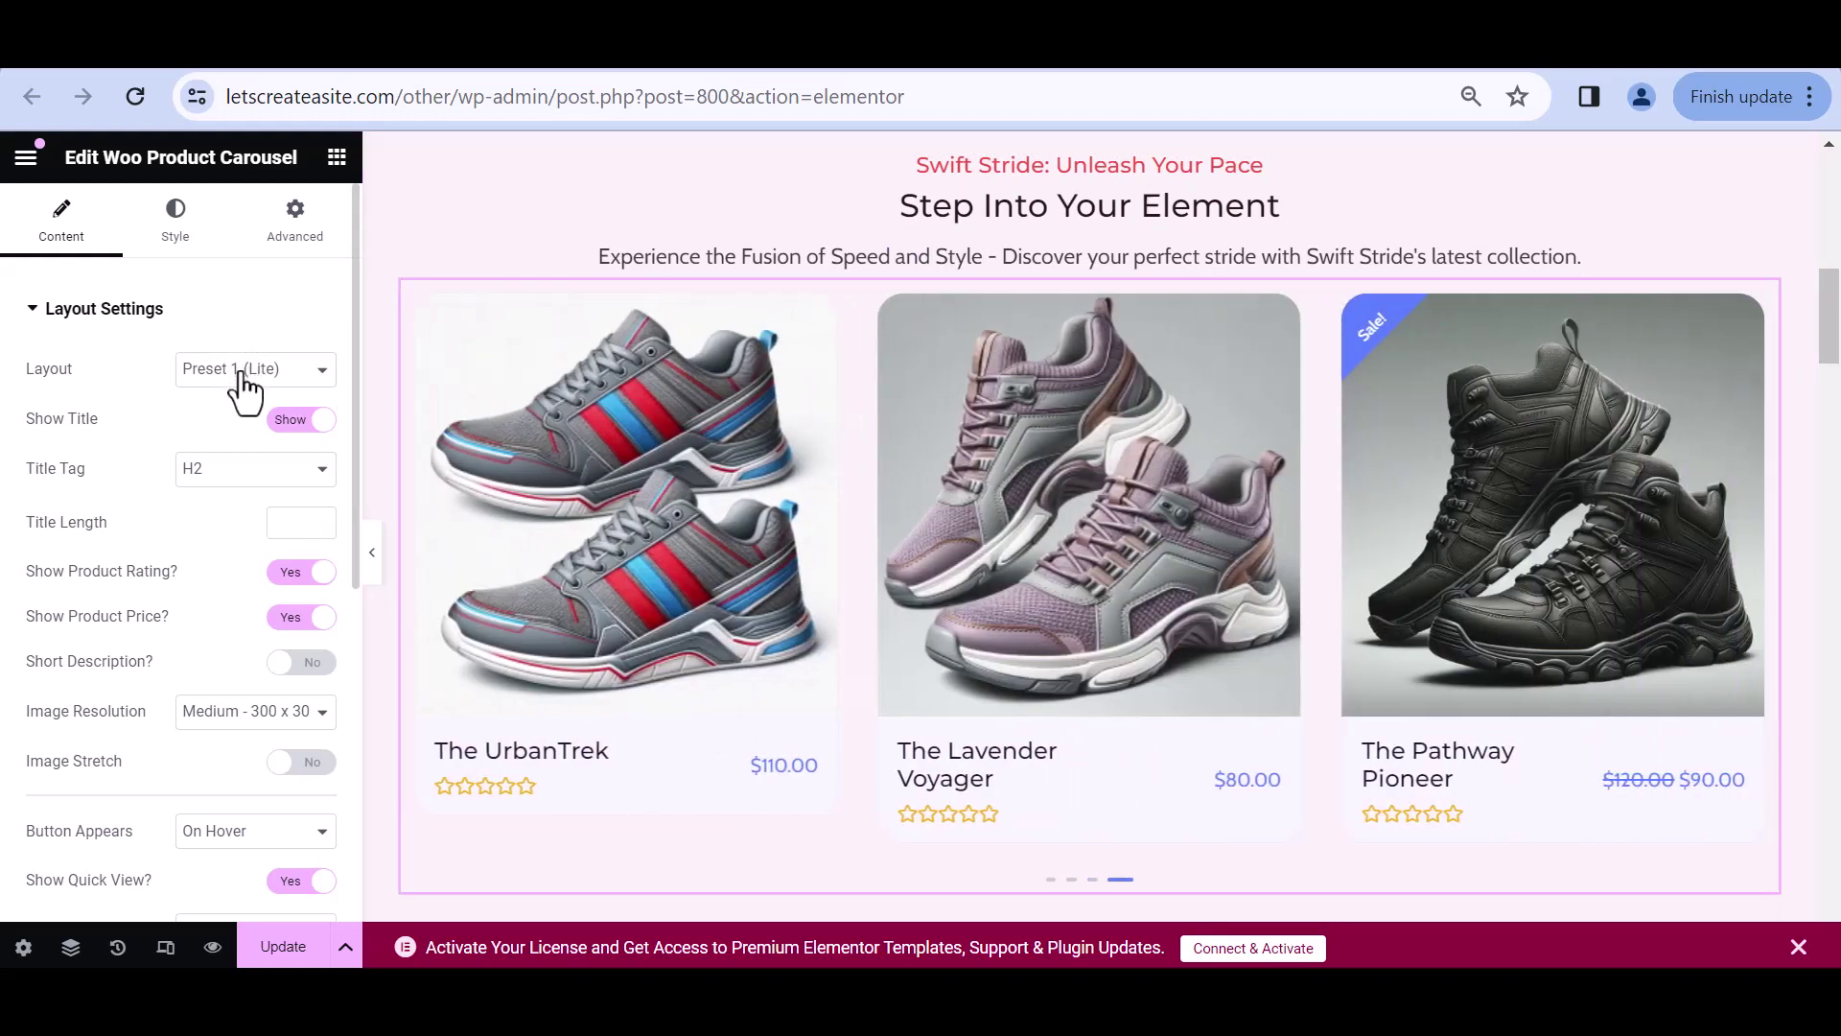
Try carousel layouts Preset 2 and Preset 3, then settle on Preset 4 (Lite)
{"action": "left_click", "coordinate": [241, 378]}
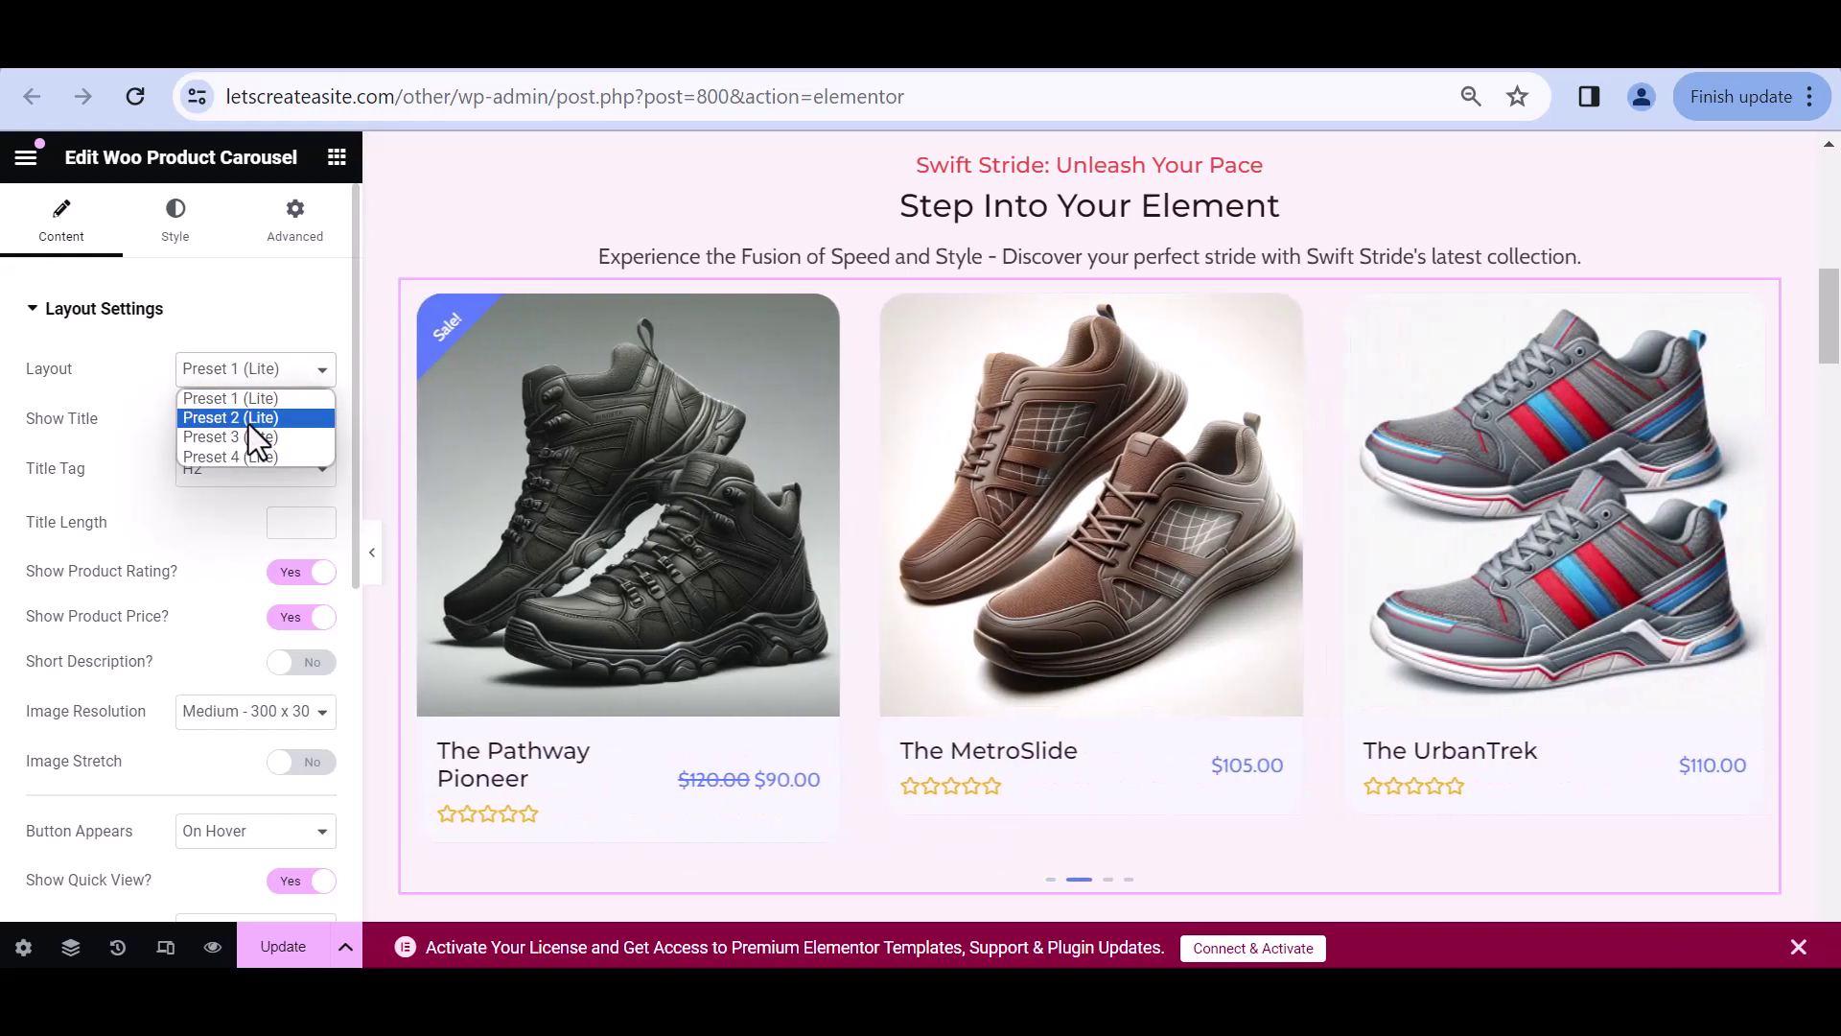
{"action": "left_click", "coordinate": [250, 422]}
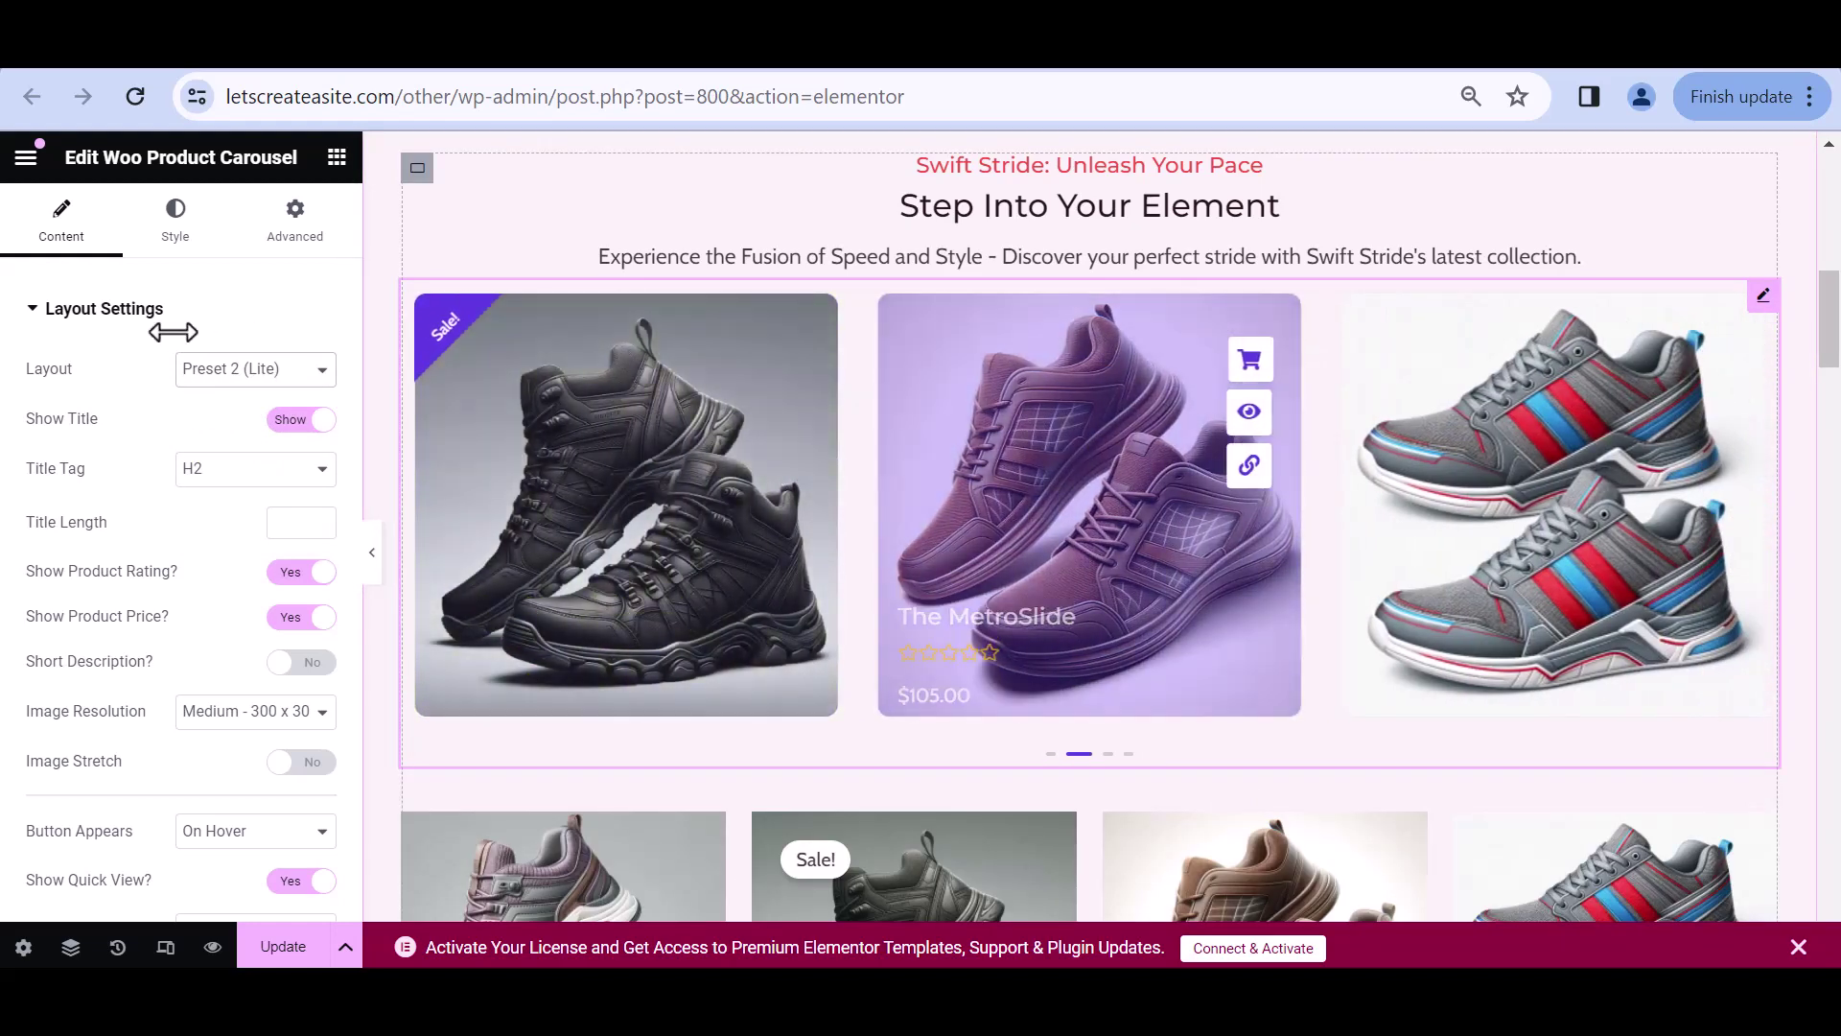
{"action": "left_click", "coordinate": [204, 376]}
{"action": "left_click", "coordinate": [209, 436]}
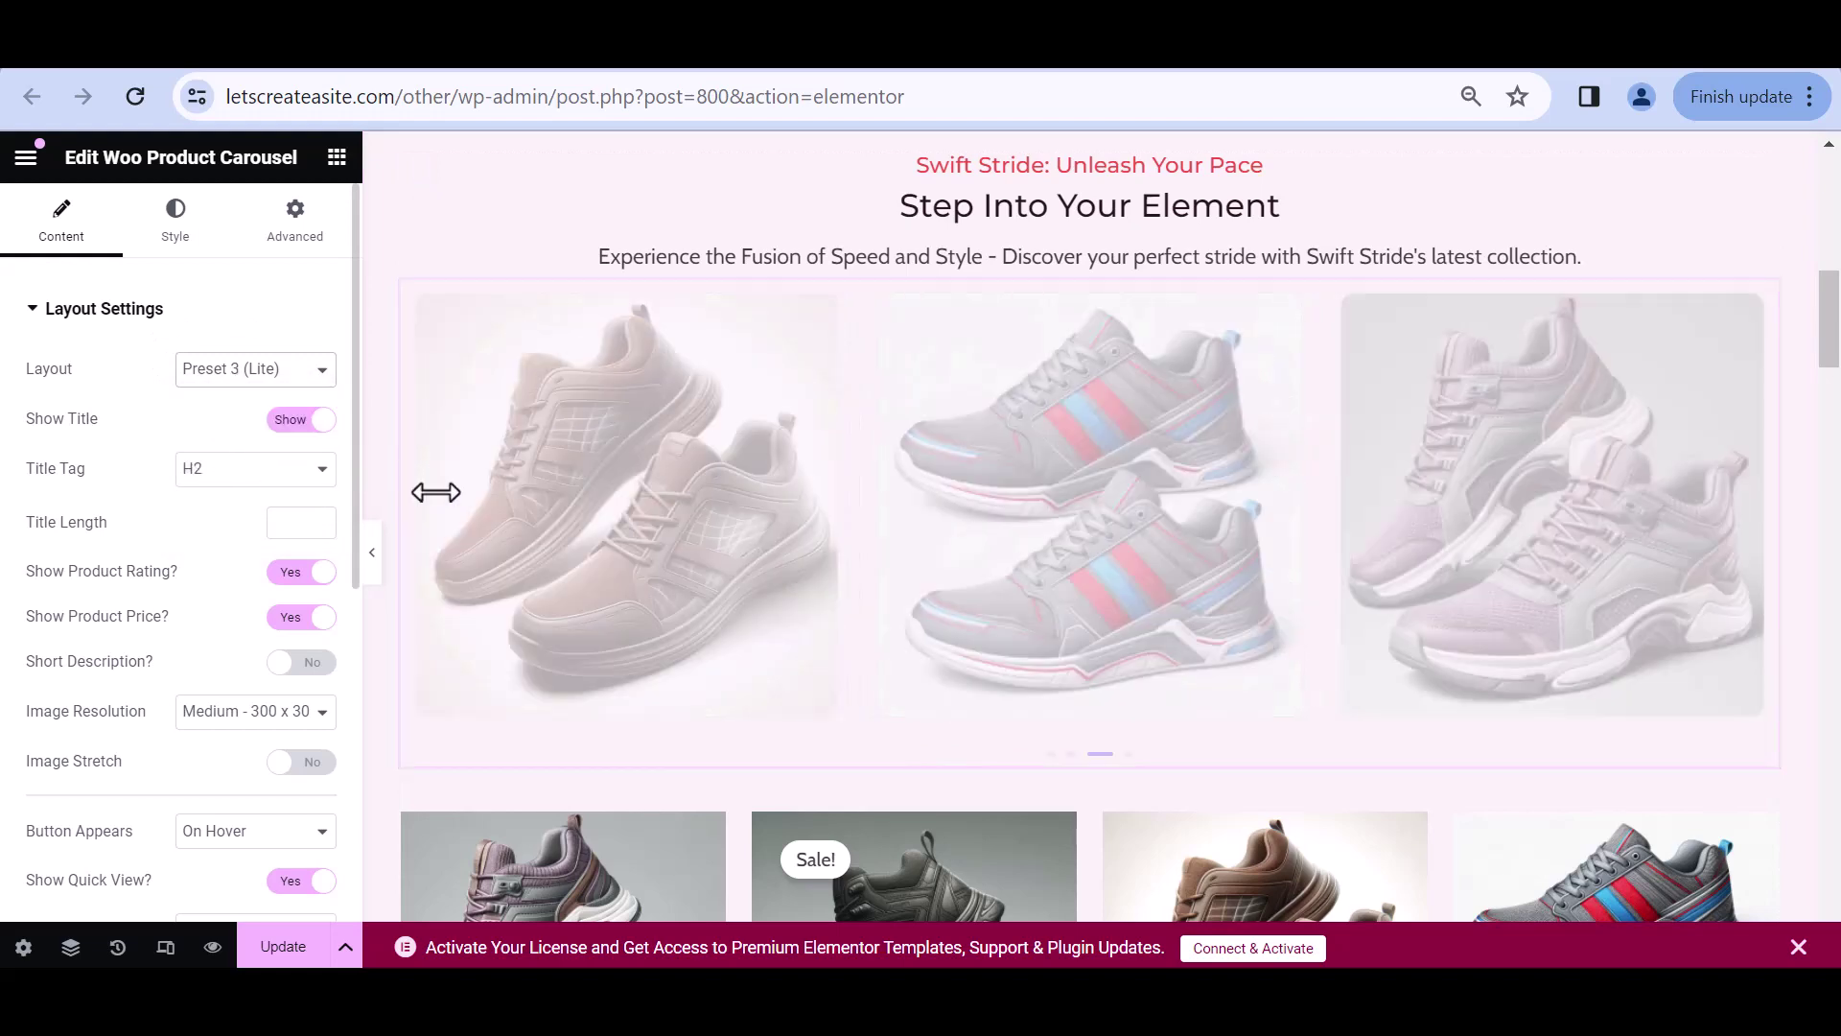
{"action": "mouse_move", "coordinate": [1399, 537]}
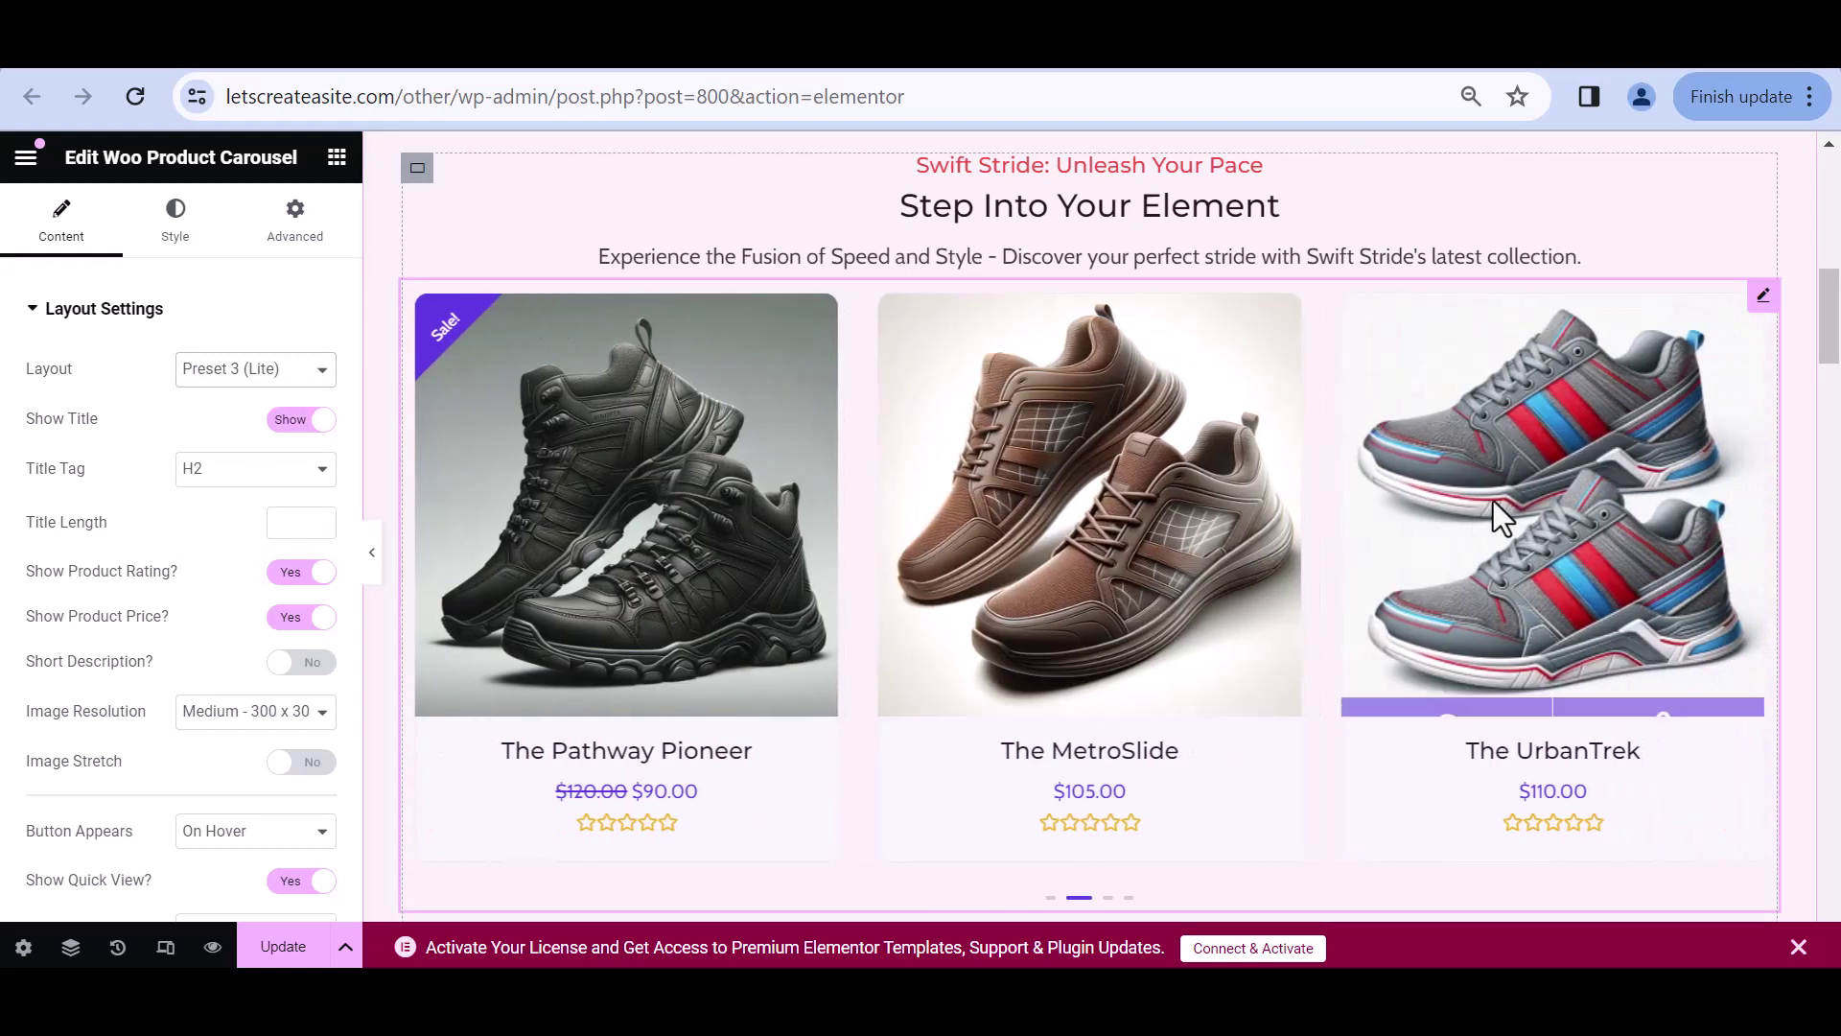
{"action": "left_click", "coordinate": [215, 372]}
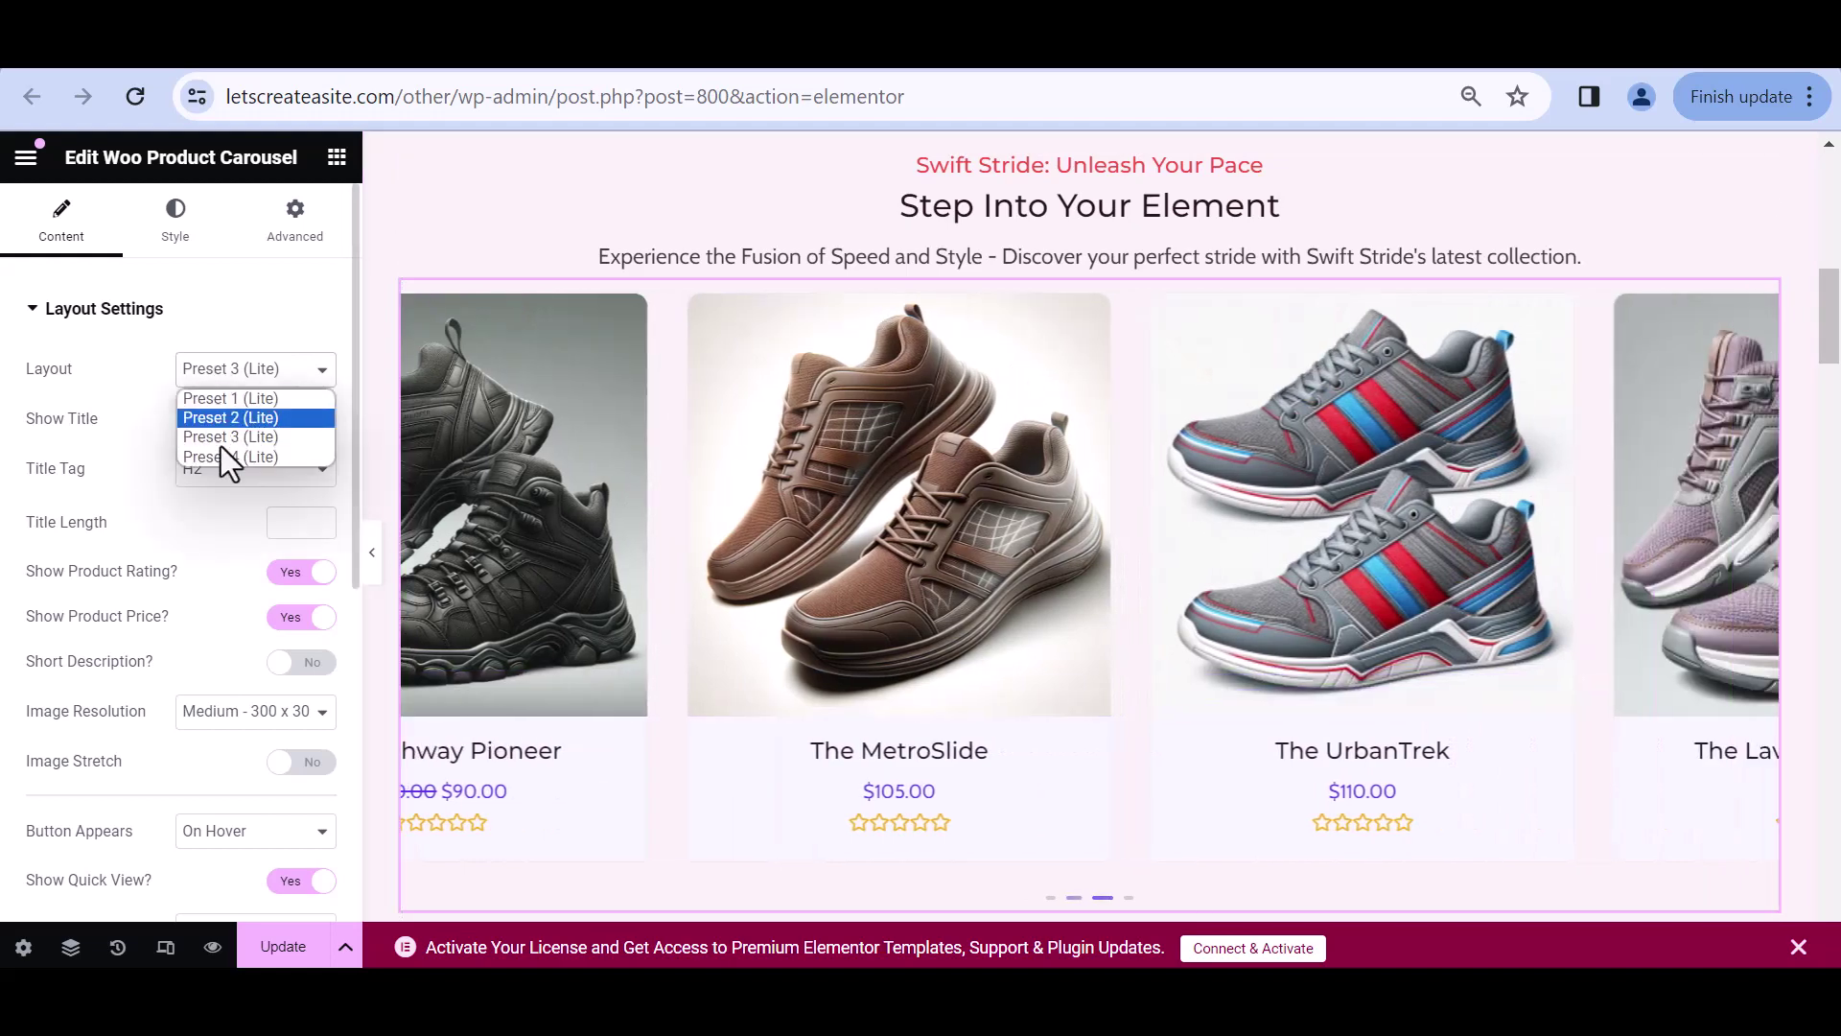
{"action": "left_click", "coordinate": [239, 458]}
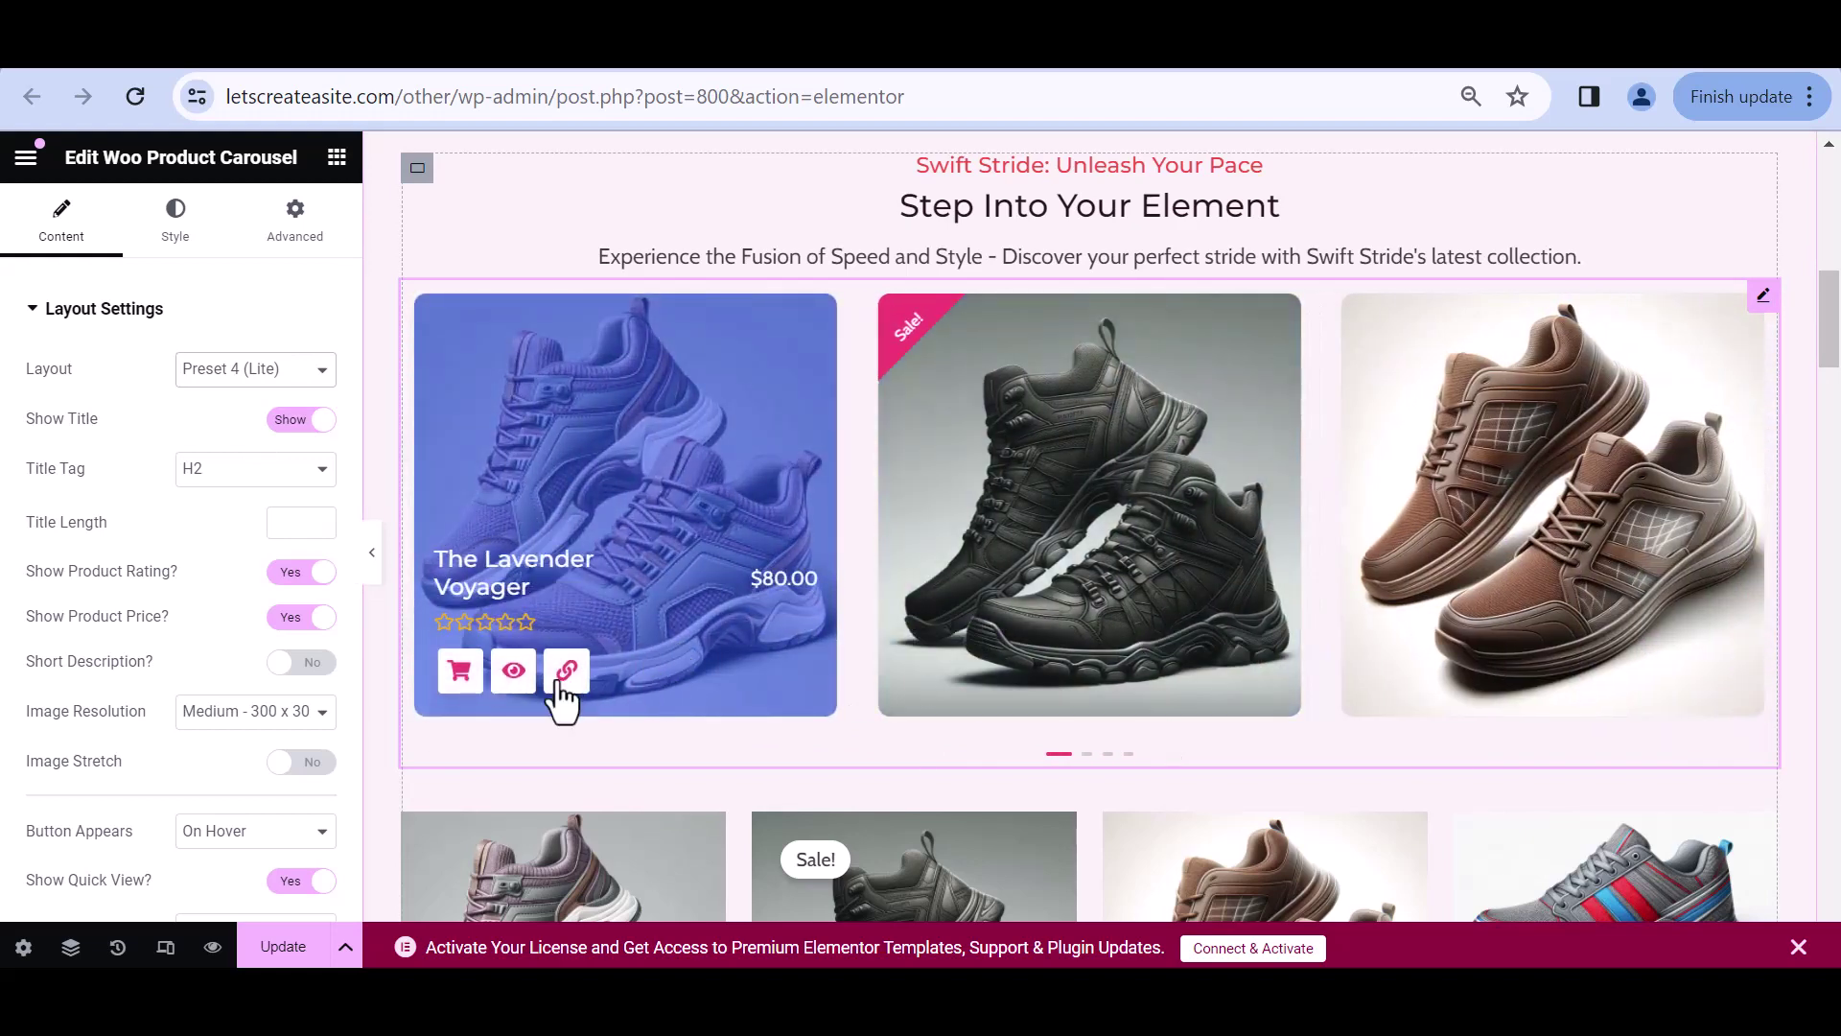
{"action": "left_click", "coordinate": [514, 671]}
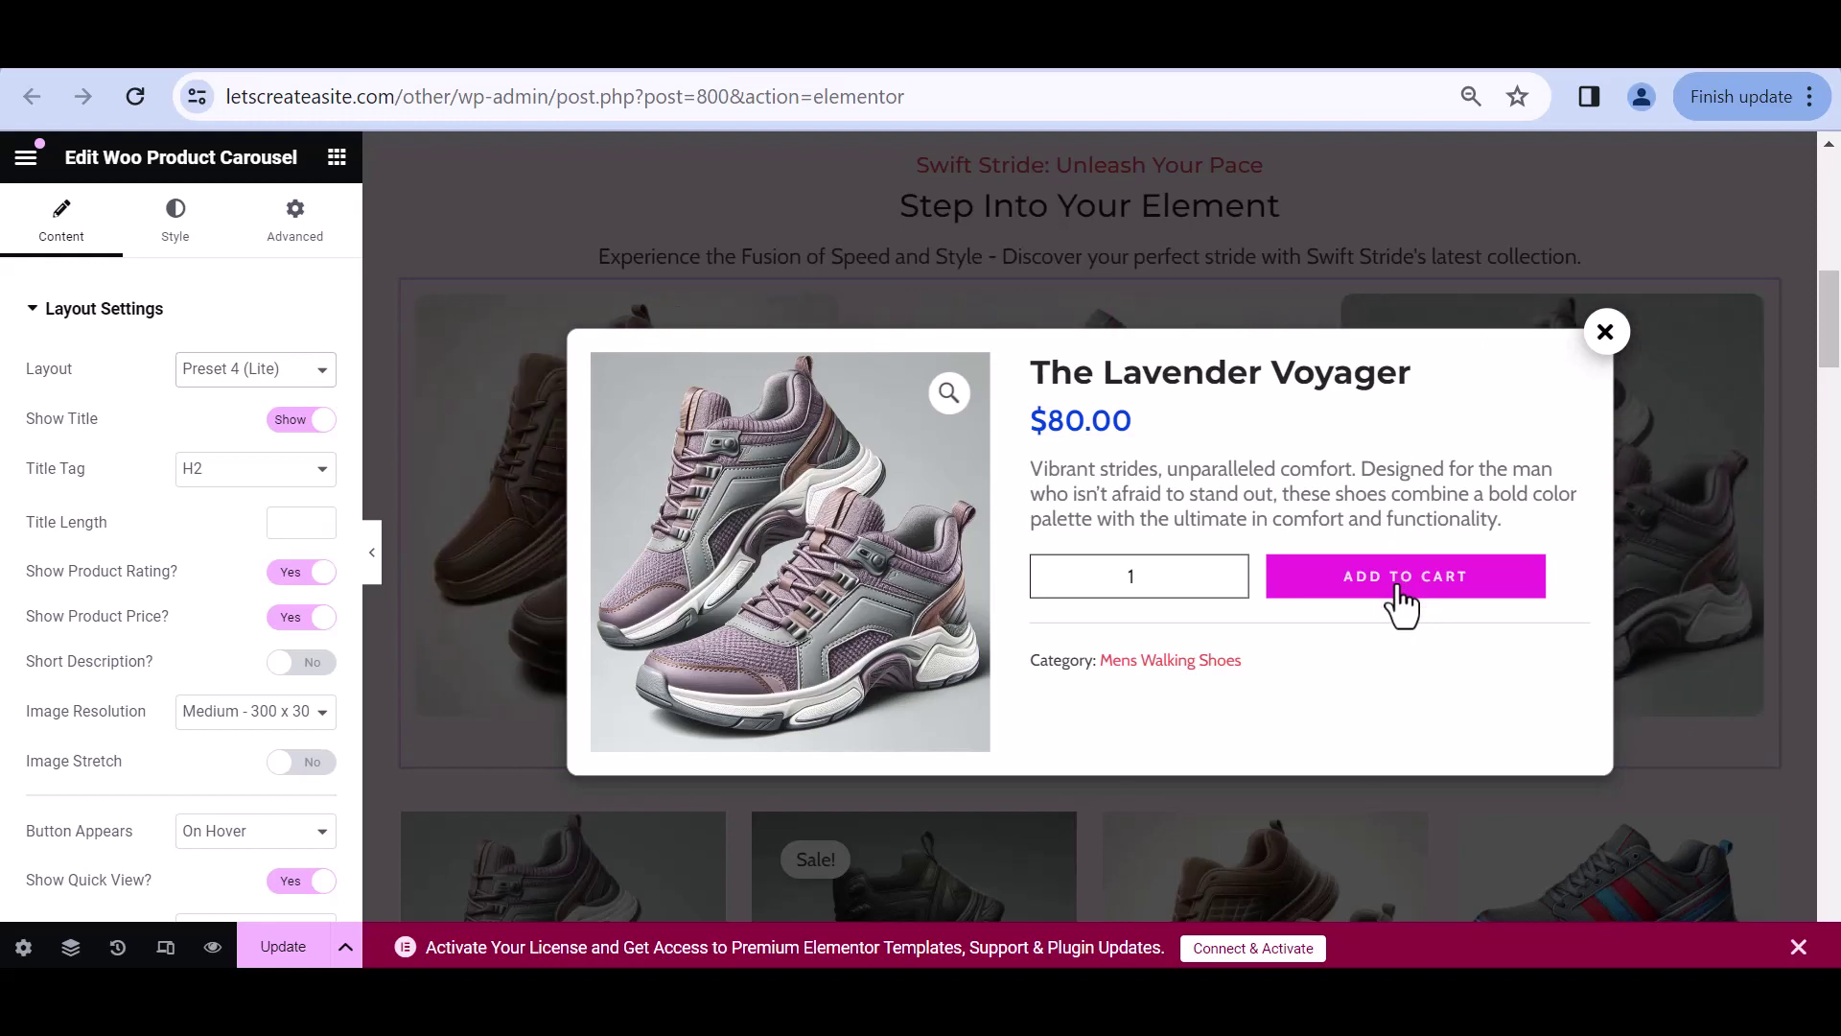
{"action": "left_click", "coordinate": [1605, 333]}
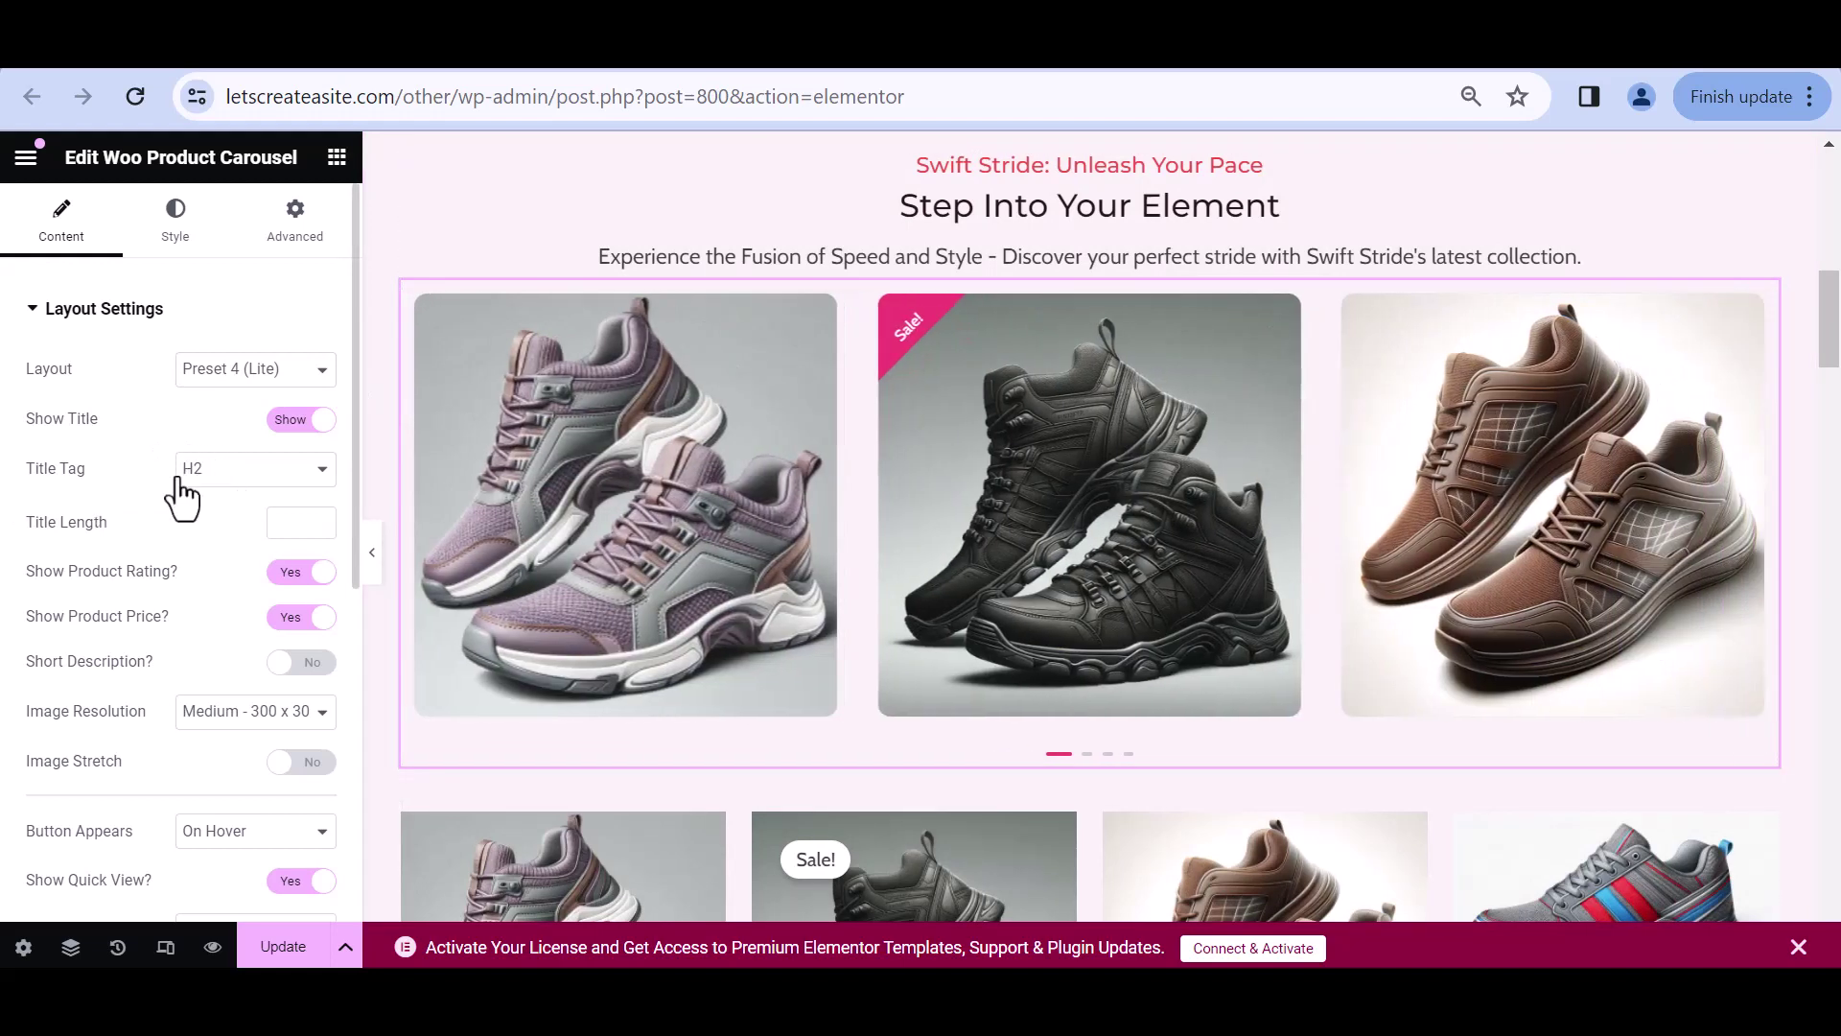
{"action": "scroll", "coordinate": [283, 518], "scroll_direction": "down", "scroll_amount": 2}
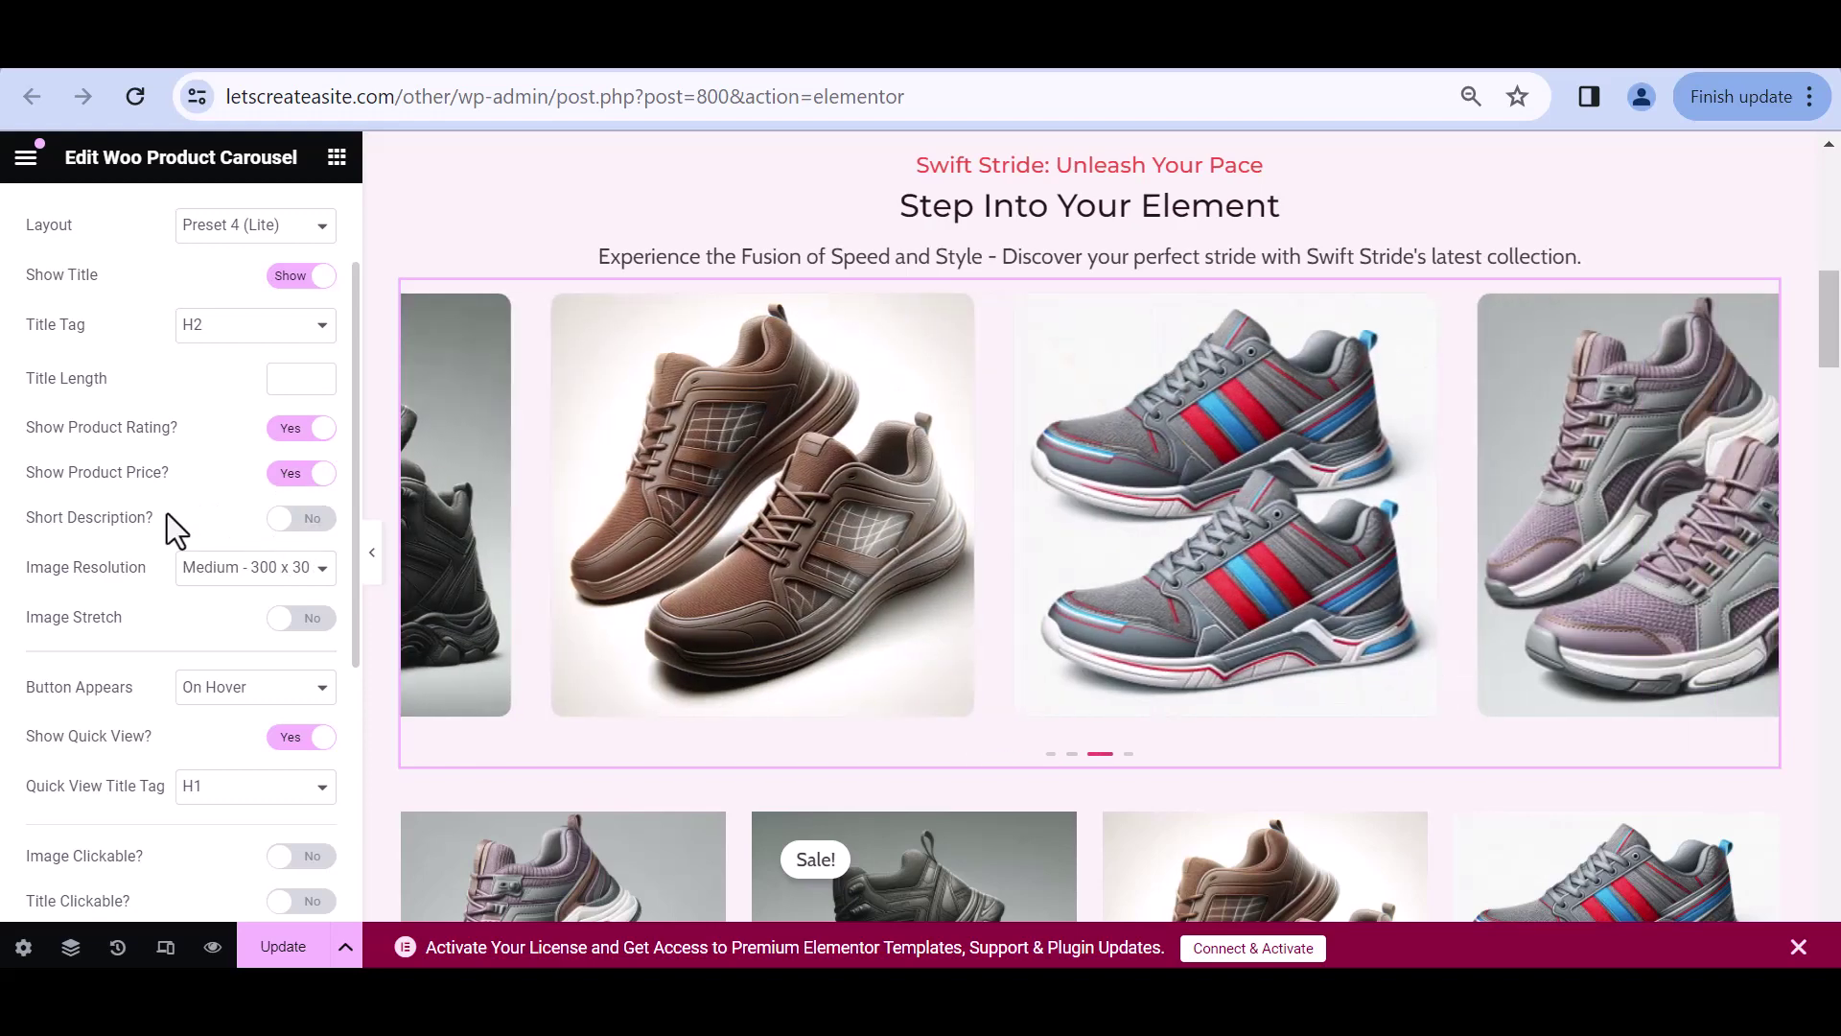
{"action": "scroll", "coordinate": [231, 450], "scroll_direction": "down", "scroll_amount": 3}
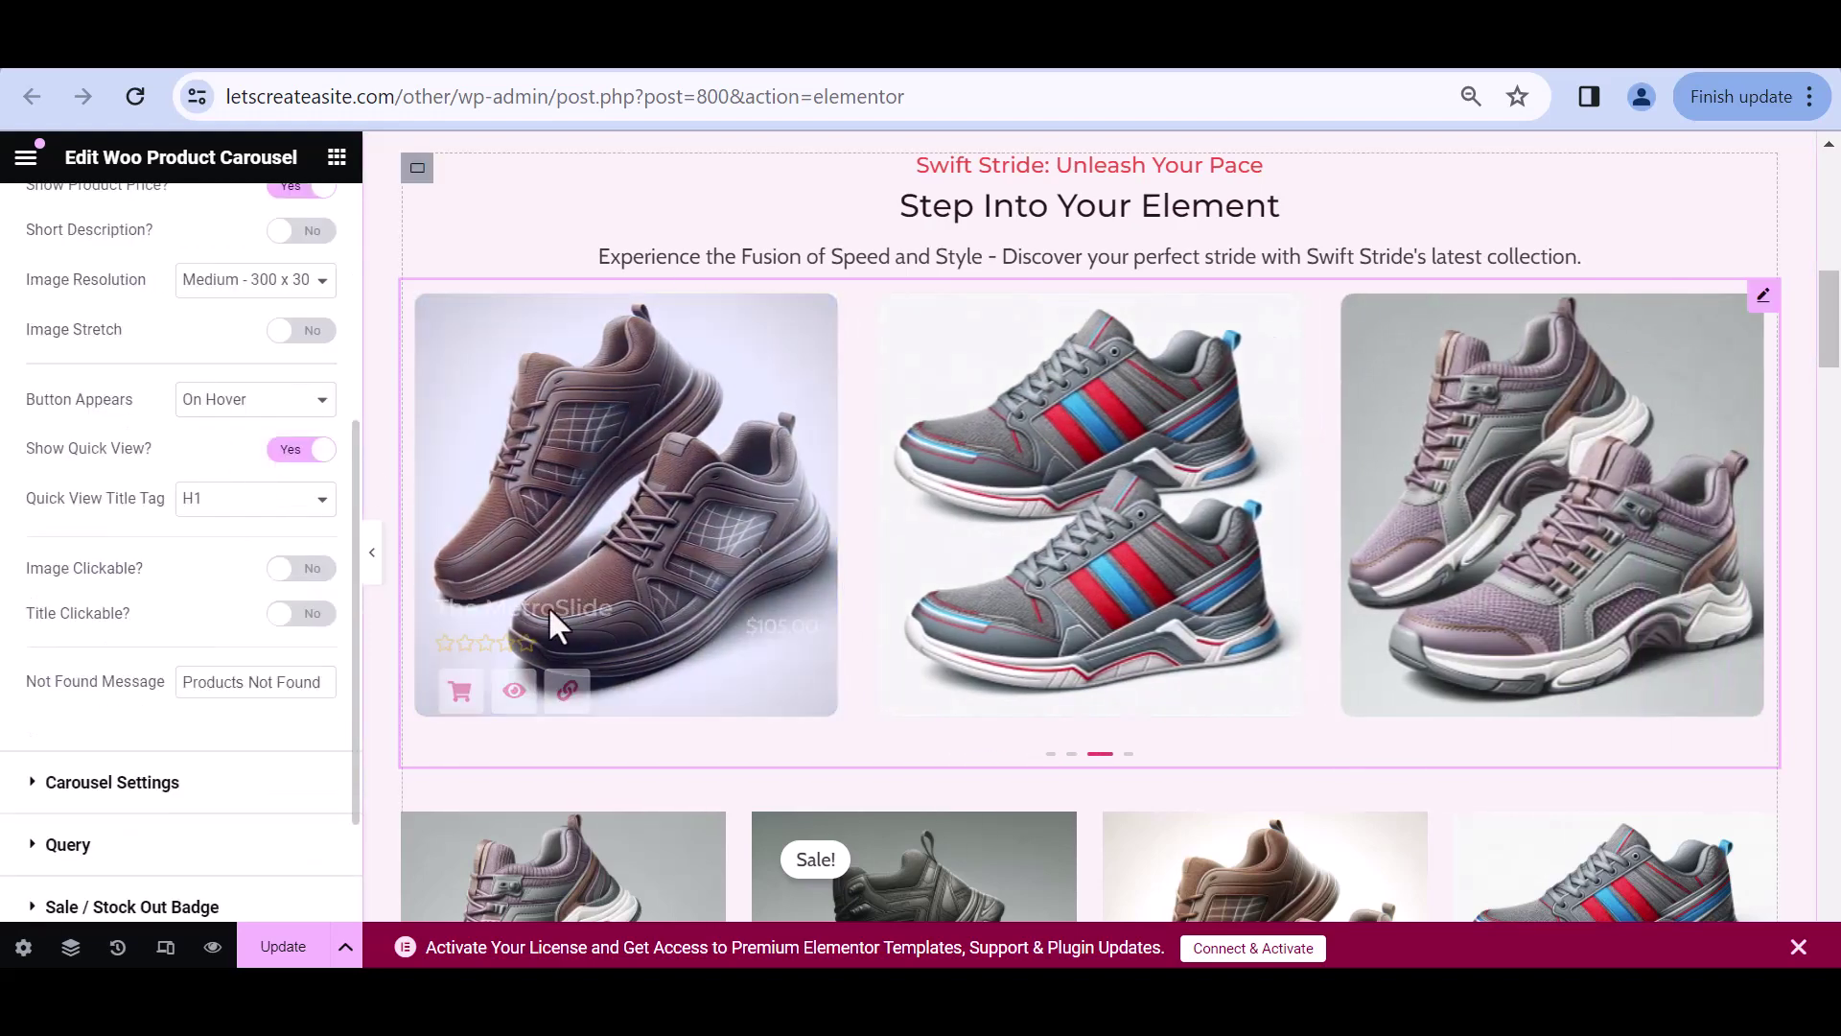
{"action": "scroll", "coordinate": [106, 437], "scroll_direction": "down", "scroll_amount": 2}
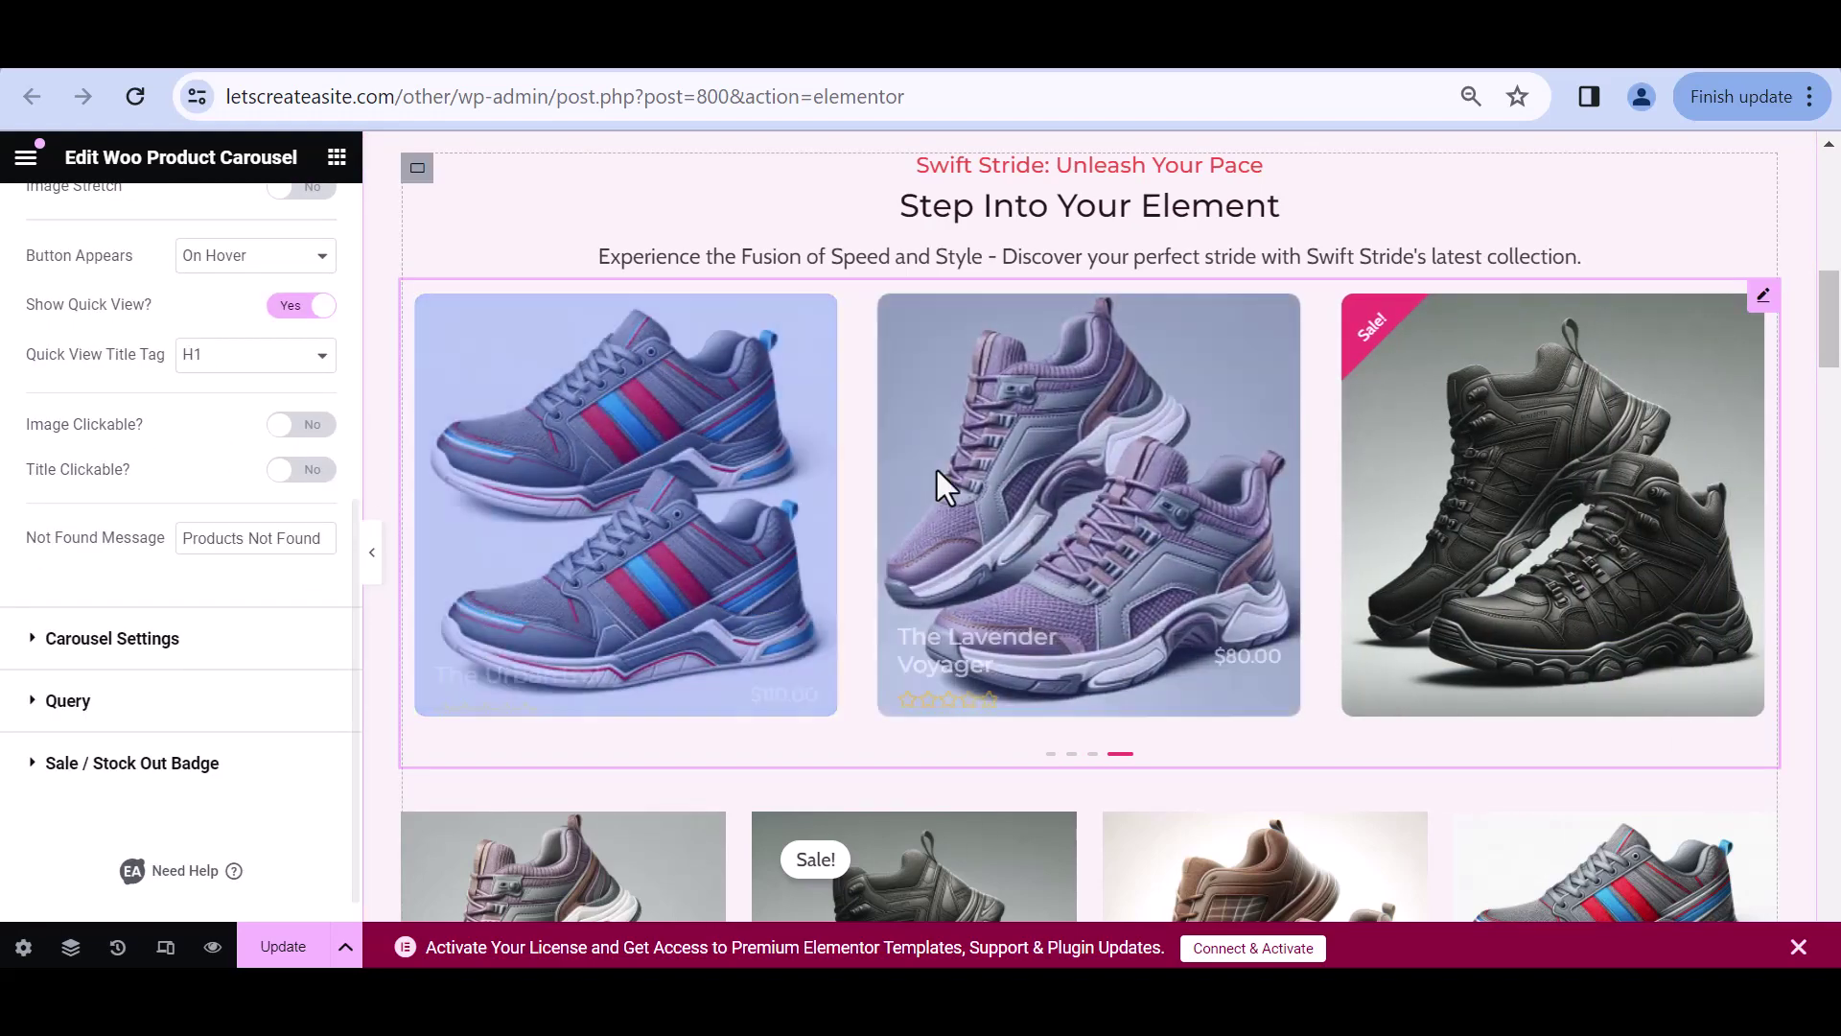
{"action": "scroll", "coordinate": [936, 464], "scroll_direction": "up", "scroll_amount": 2}
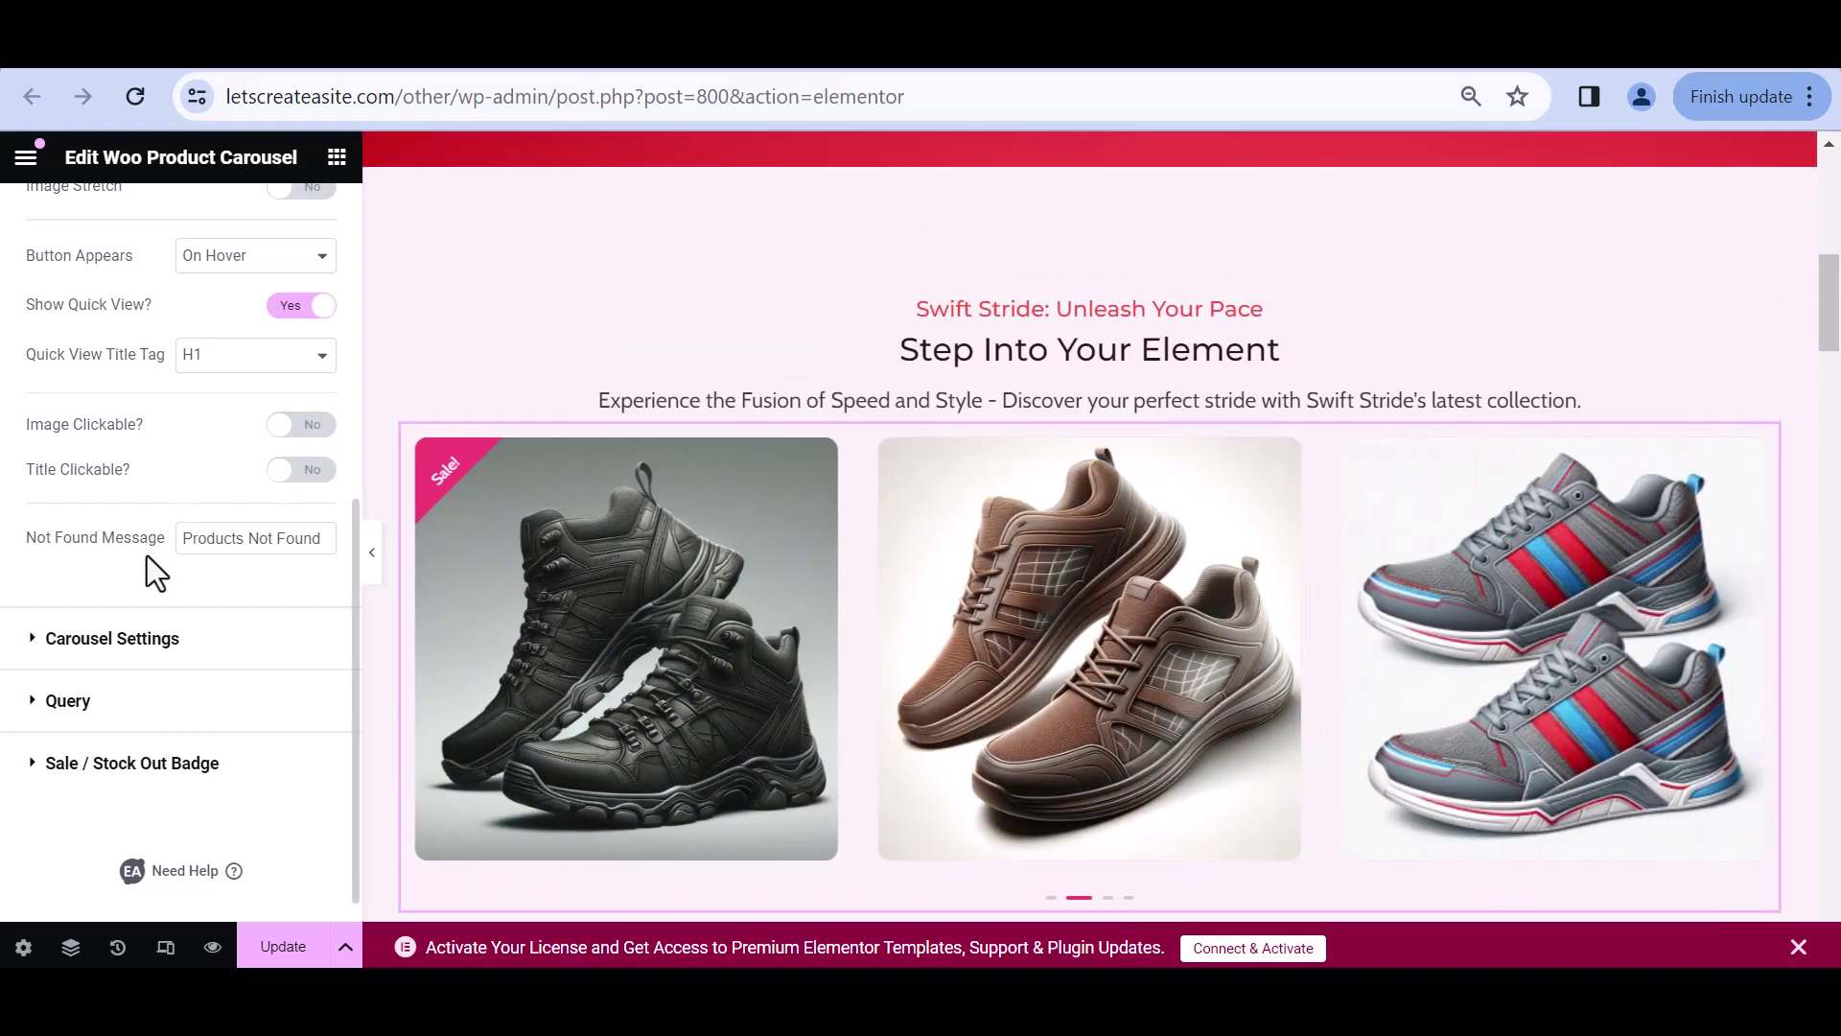
{"action": "scroll", "coordinate": [178, 581], "scroll_direction": "down", "scroll_amount": 1}
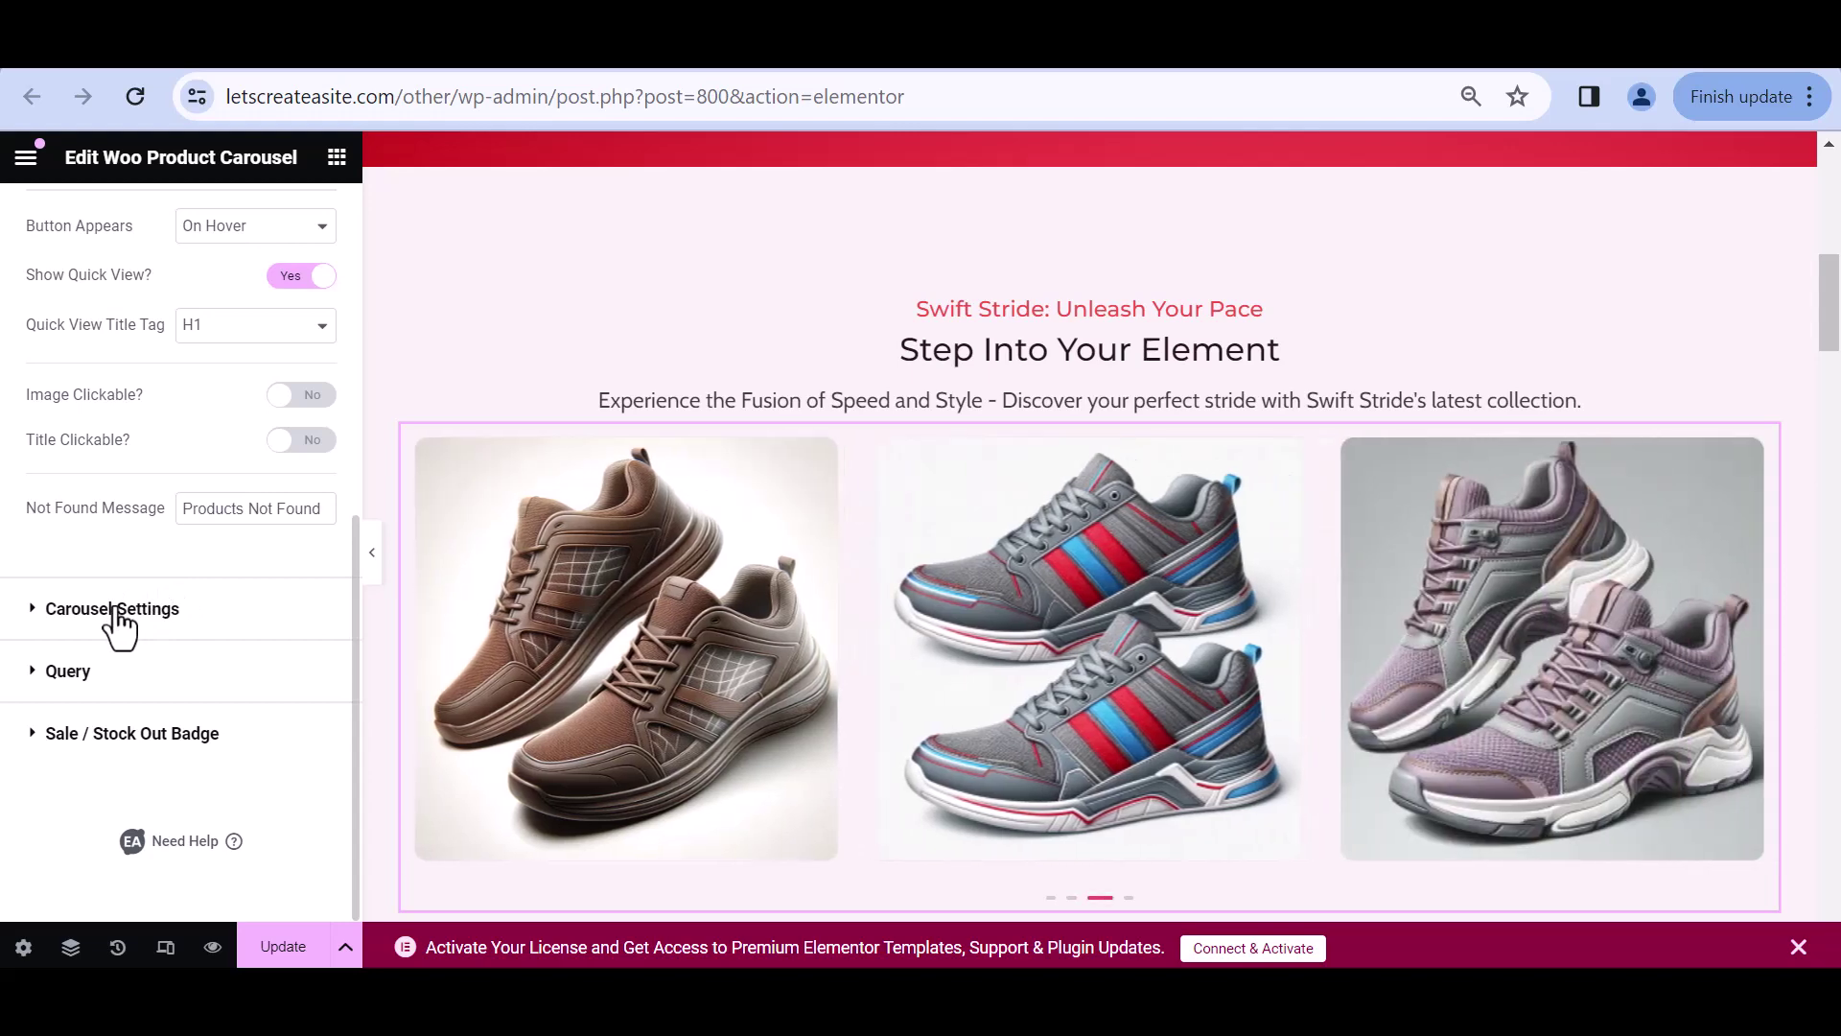
In Carousel Settings, set the autoplay speed to about 3318 ms
{"action": "left_click", "coordinate": [116, 610]}
{"action": "scroll", "coordinate": [249, 508], "scroll_direction": "down", "scroll_amount": 3}
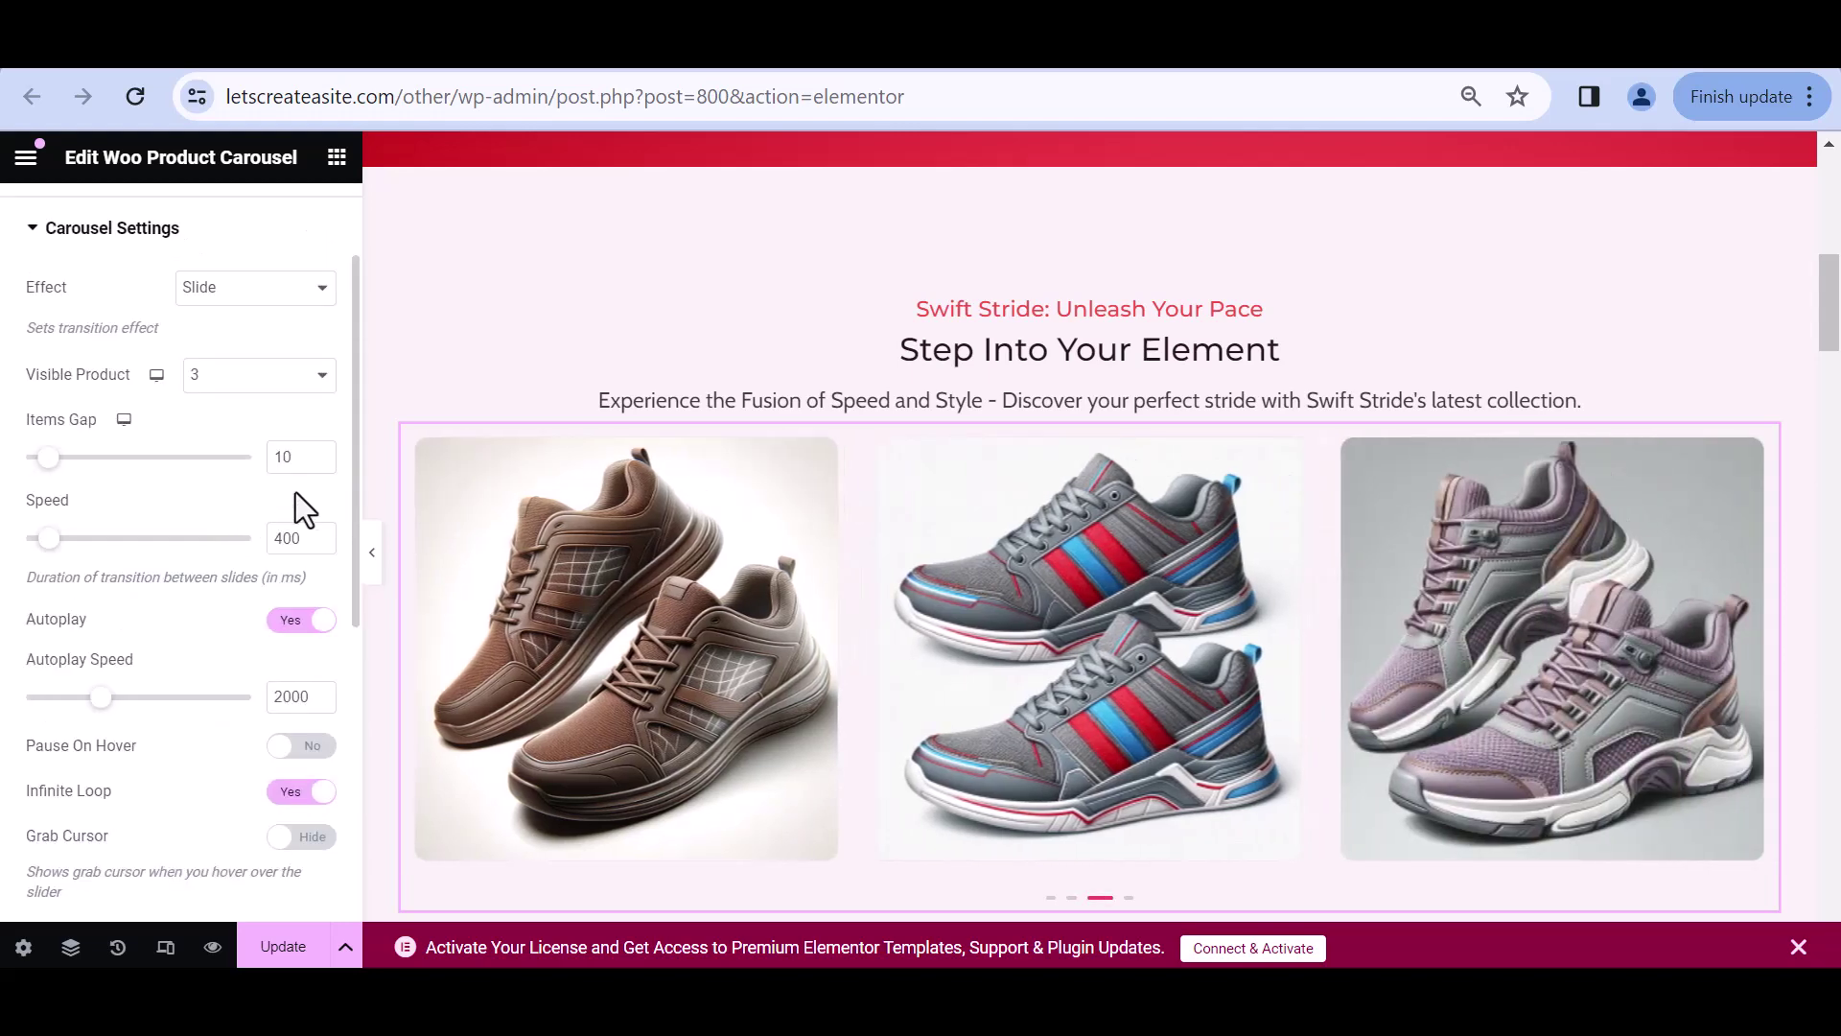
{"action": "scroll", "coordinate": [278, 506], "scroll_direction": "down", "scroll_amount": 3}
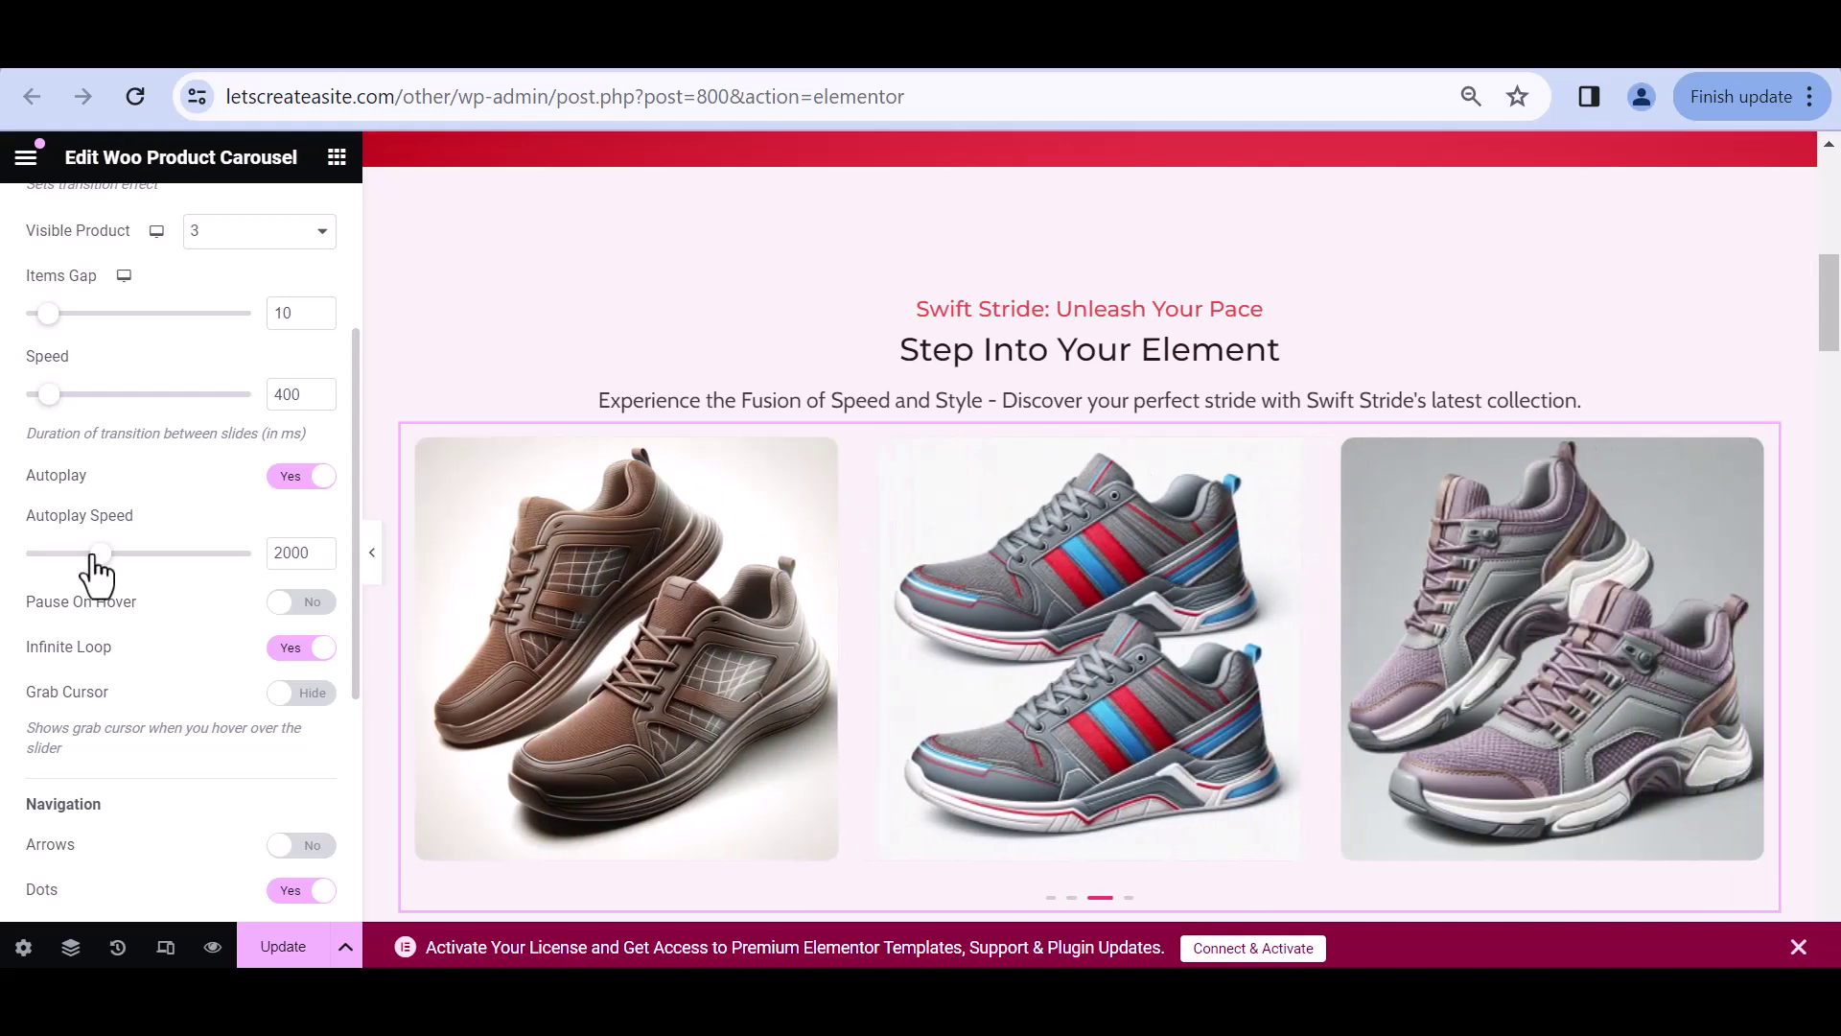
{"action": "left_click_drag", "start_coordinate": [94, 557], "coordinate": [44, 568]}
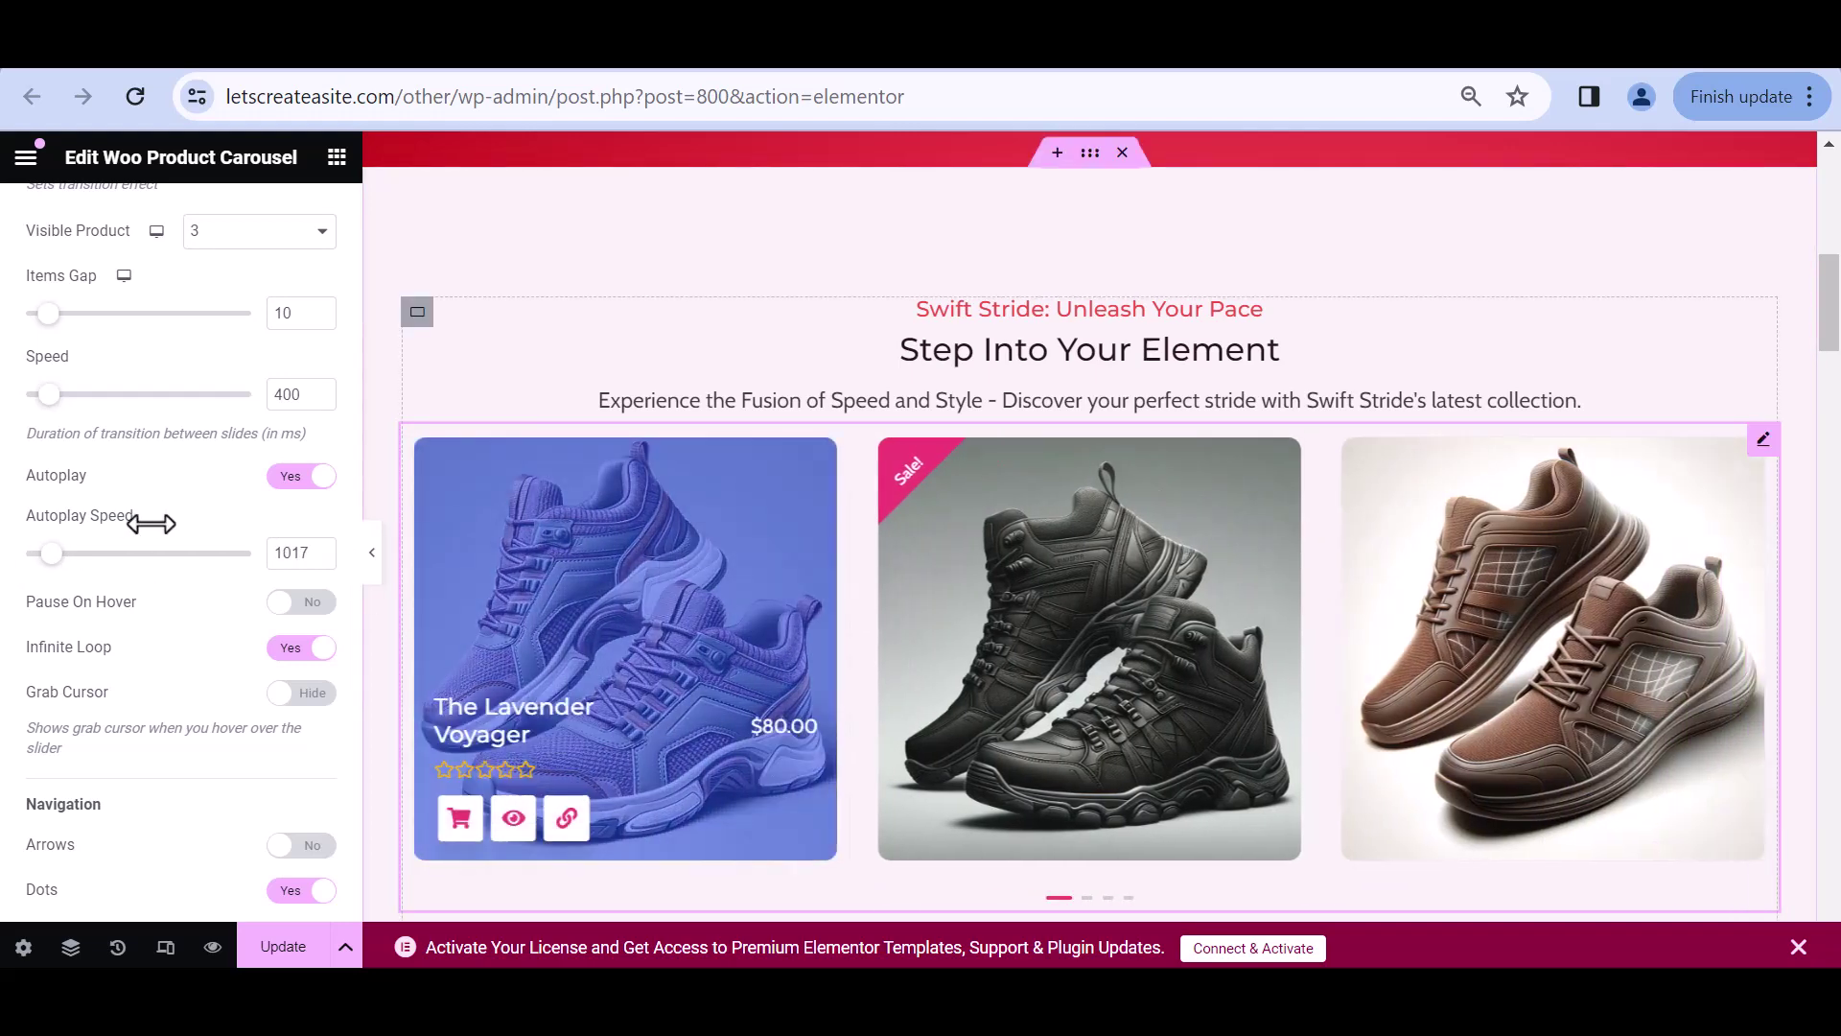
{"action": "left_click_drag", "start_coordinate": [43, 567], "coordinate": [165, 572]}
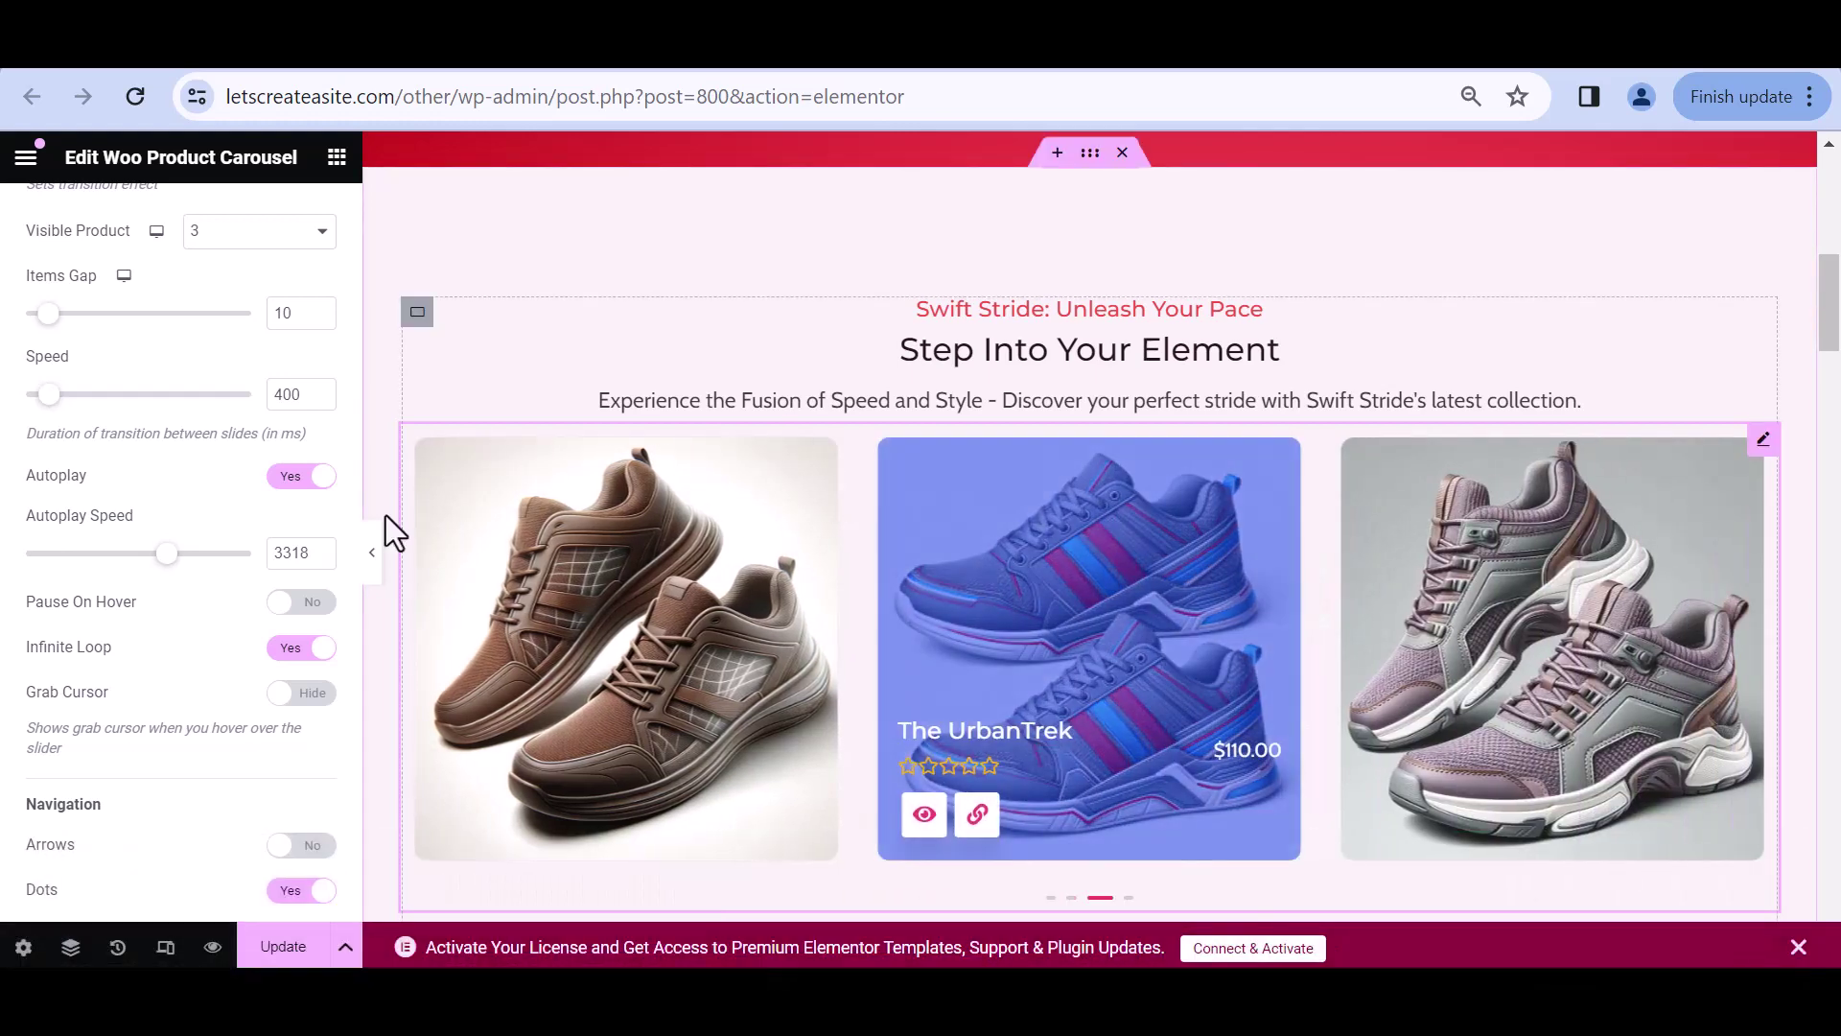
Turn carousel arrows on, dots off, and set the slide direction to Right
{"action": "scroll", "coordinate": [169, 686], "scroll_direction": "down", "scroll_amount": 2}
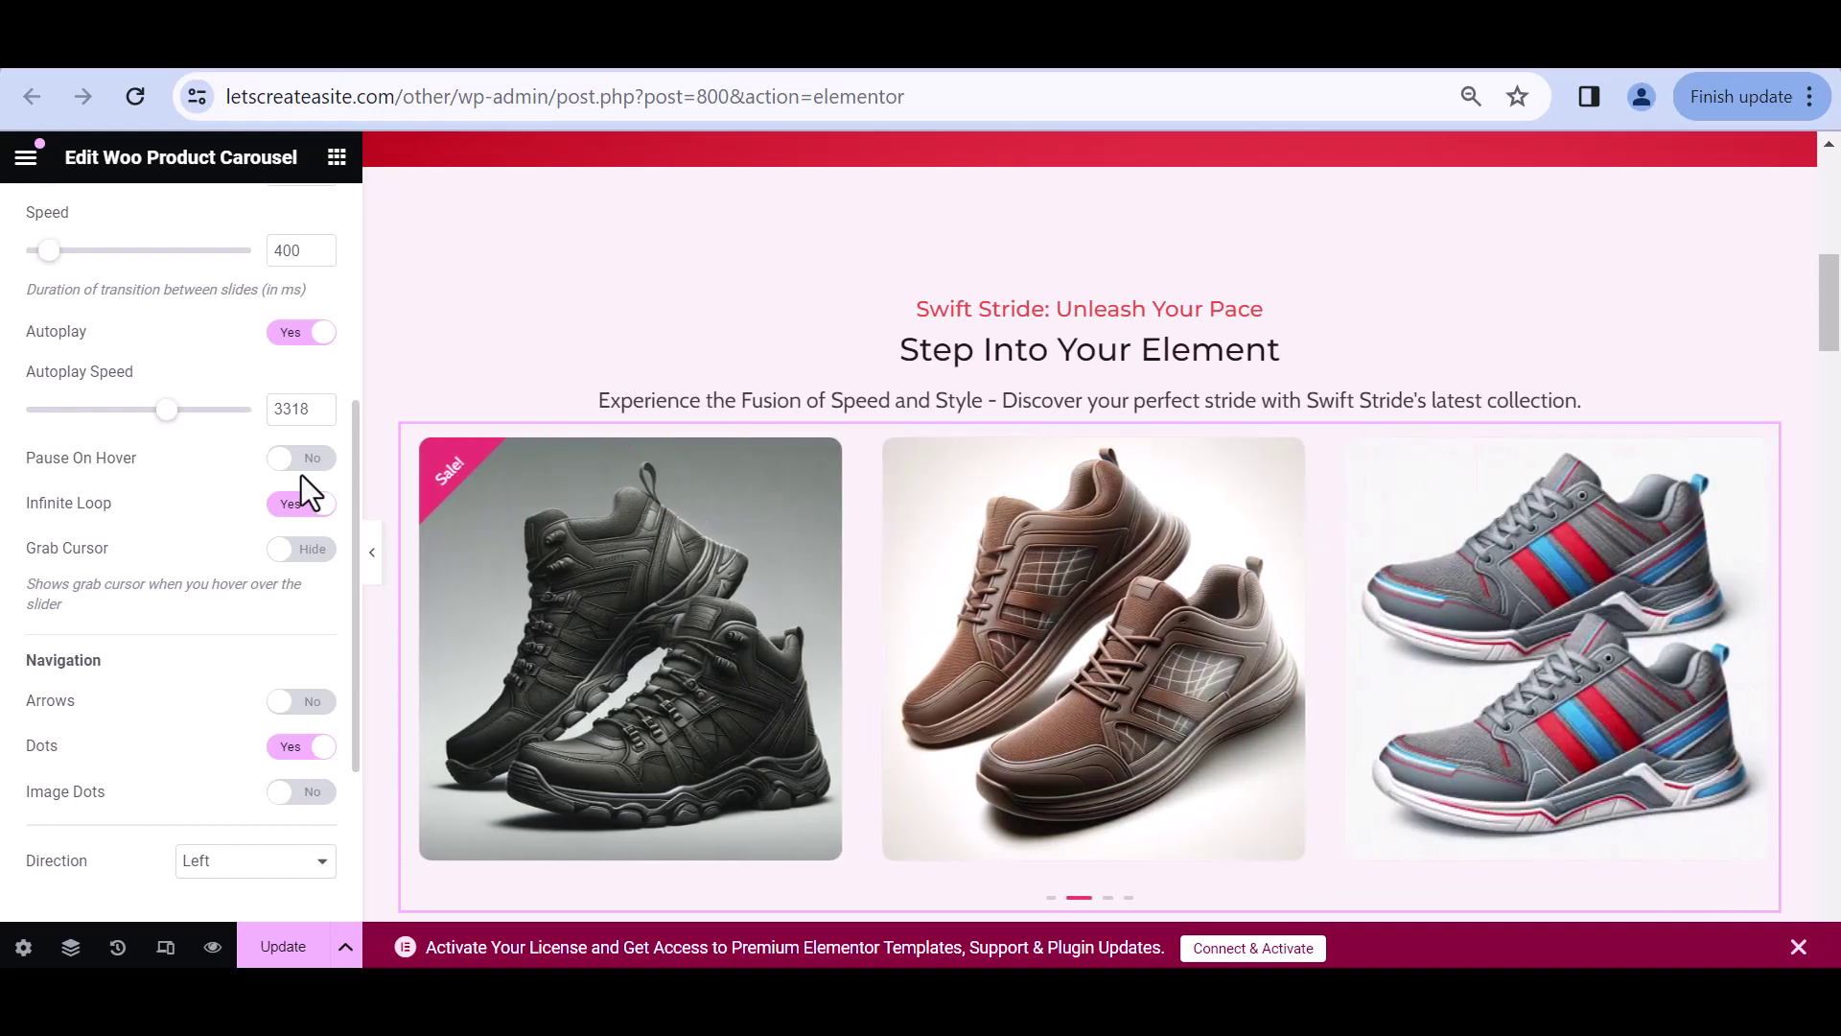
{"action": "scroll", "coordinate": [257, 482], "scroll_direction": "down", "scroll_amount": 2}
{"action": "scroll", "coordinate": [278, 480], "scroll_direction": "down", "scroll_amount": 2}
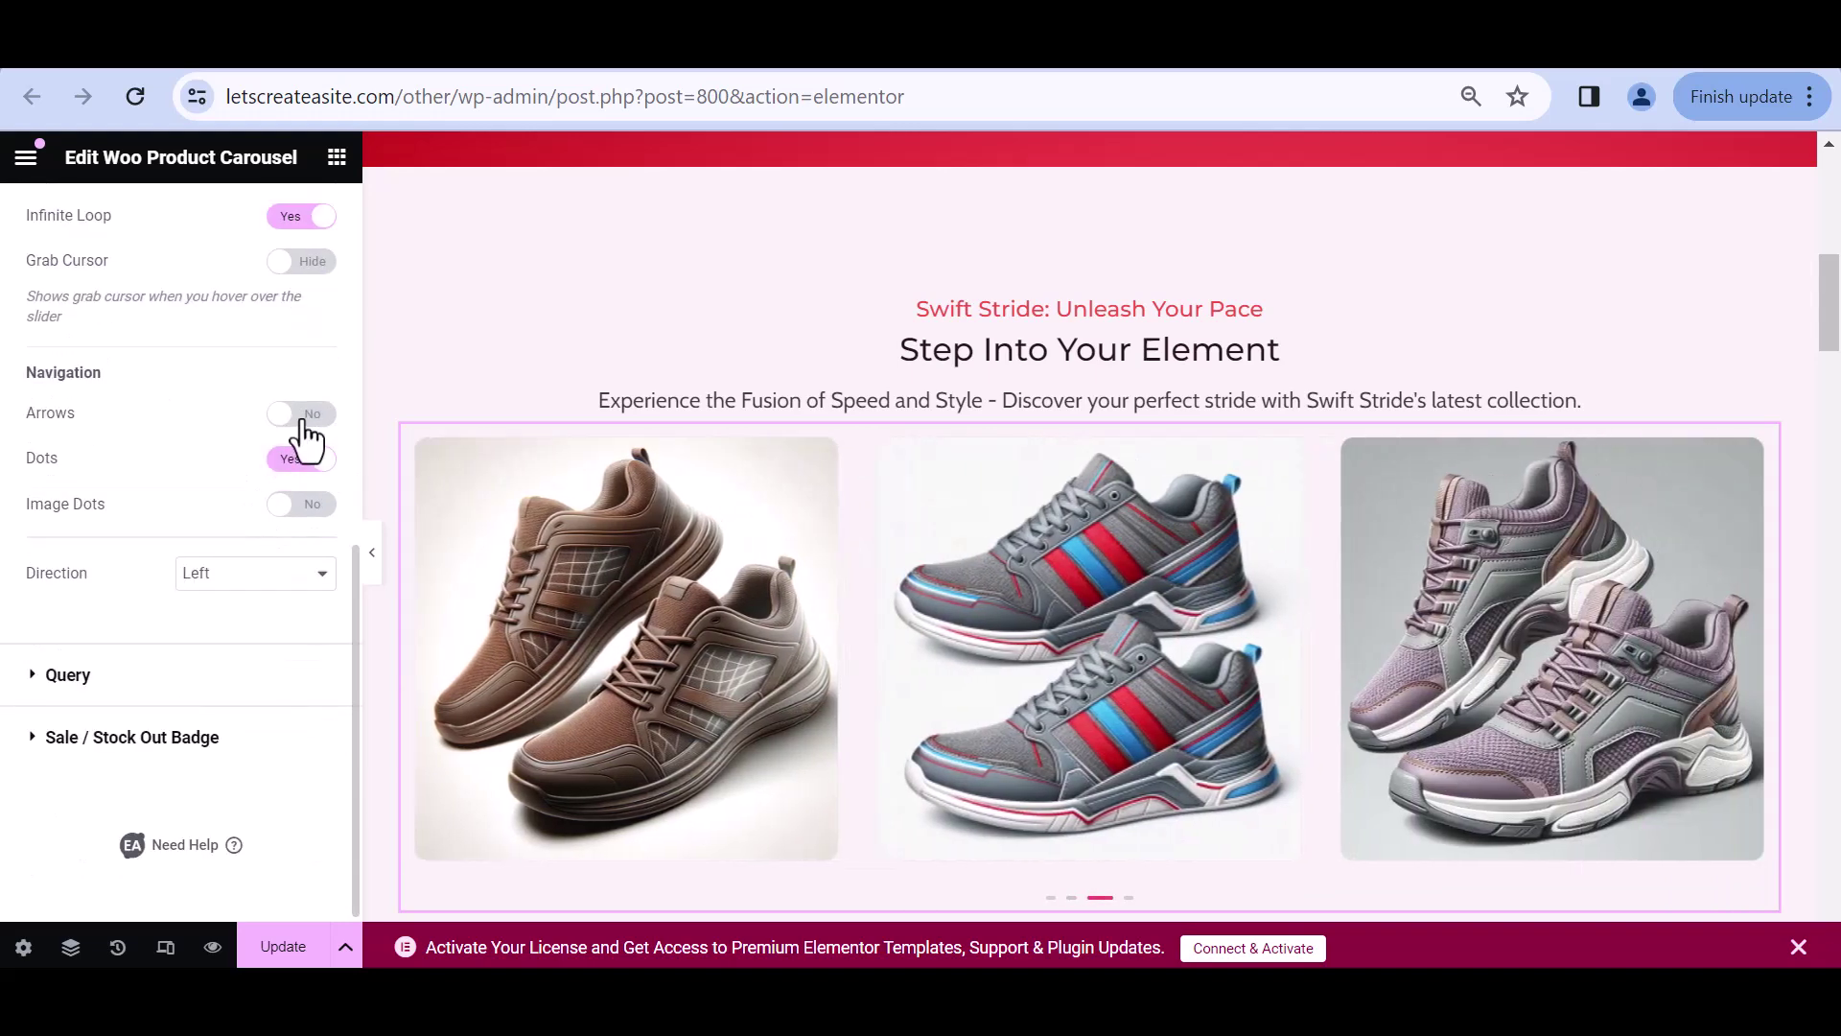
{"action": "left_click", "coordinate": [302, 418]}
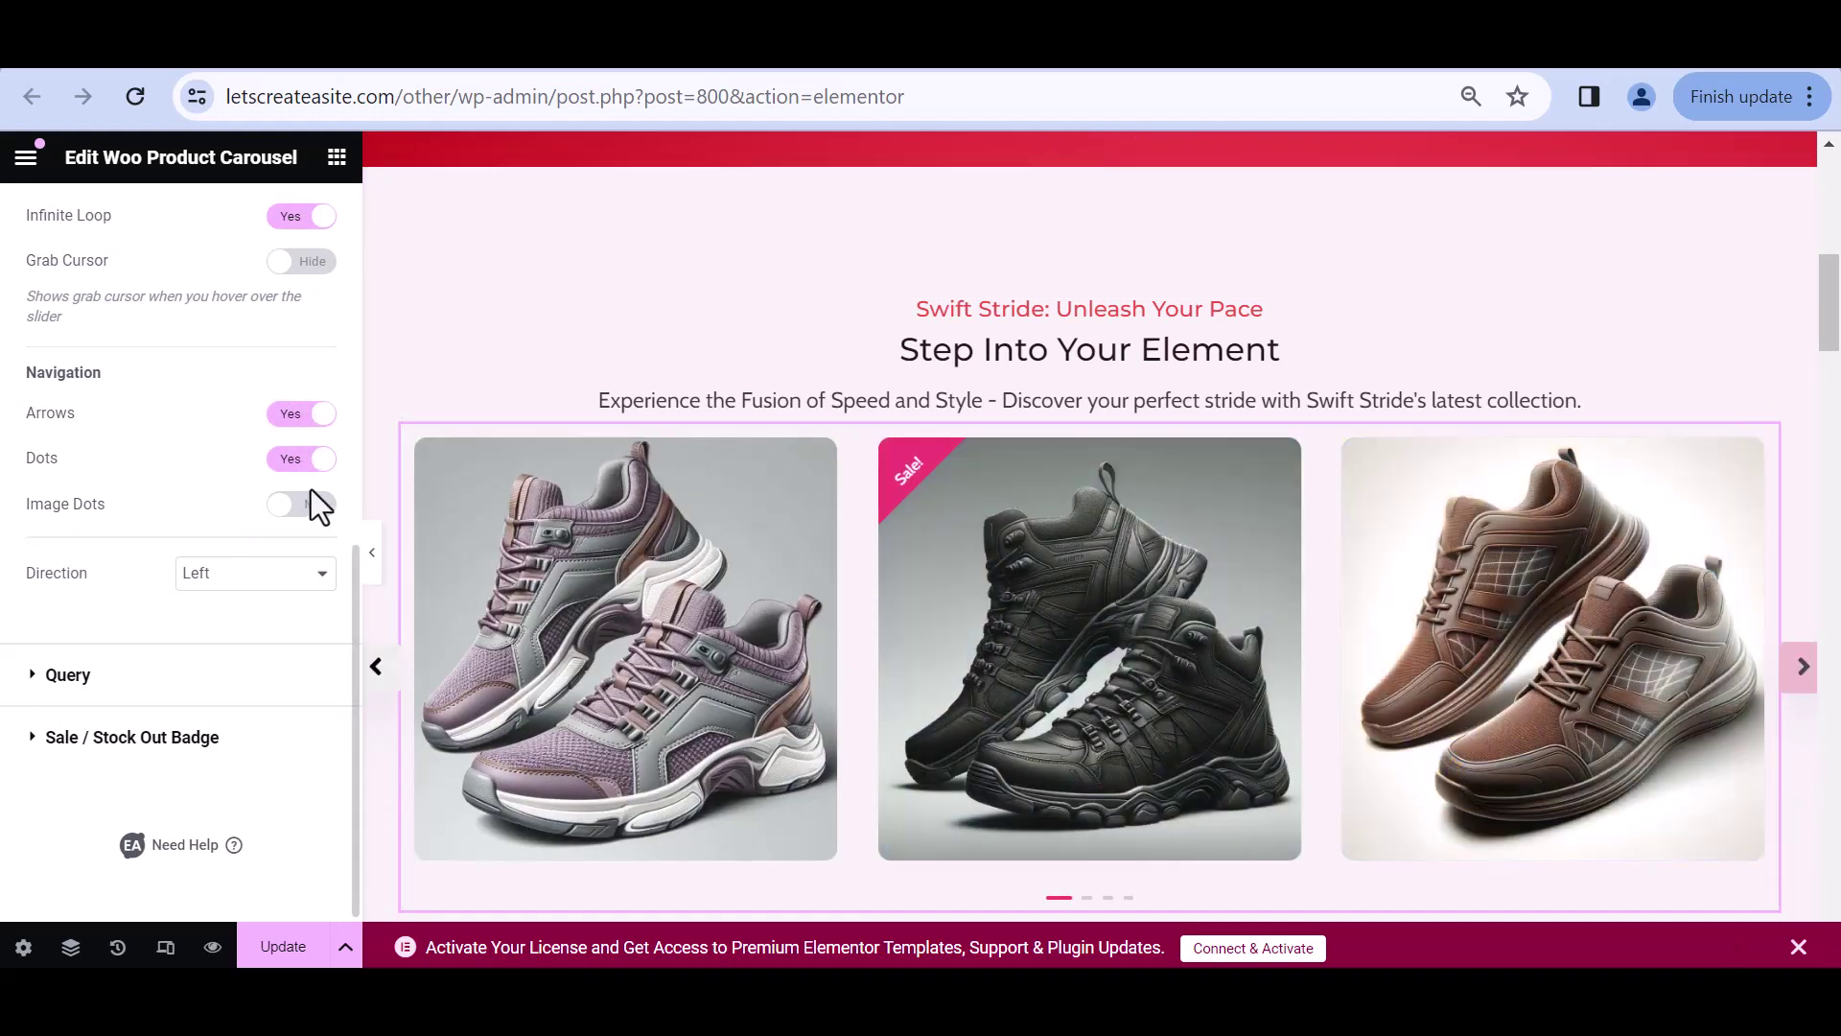
{"action": "left_click", "coordinate": [318, 459]}
{"action": "scroll", "coordinate": [1356, 620], "scroll_direction": "down", "scroll_amount": 3}
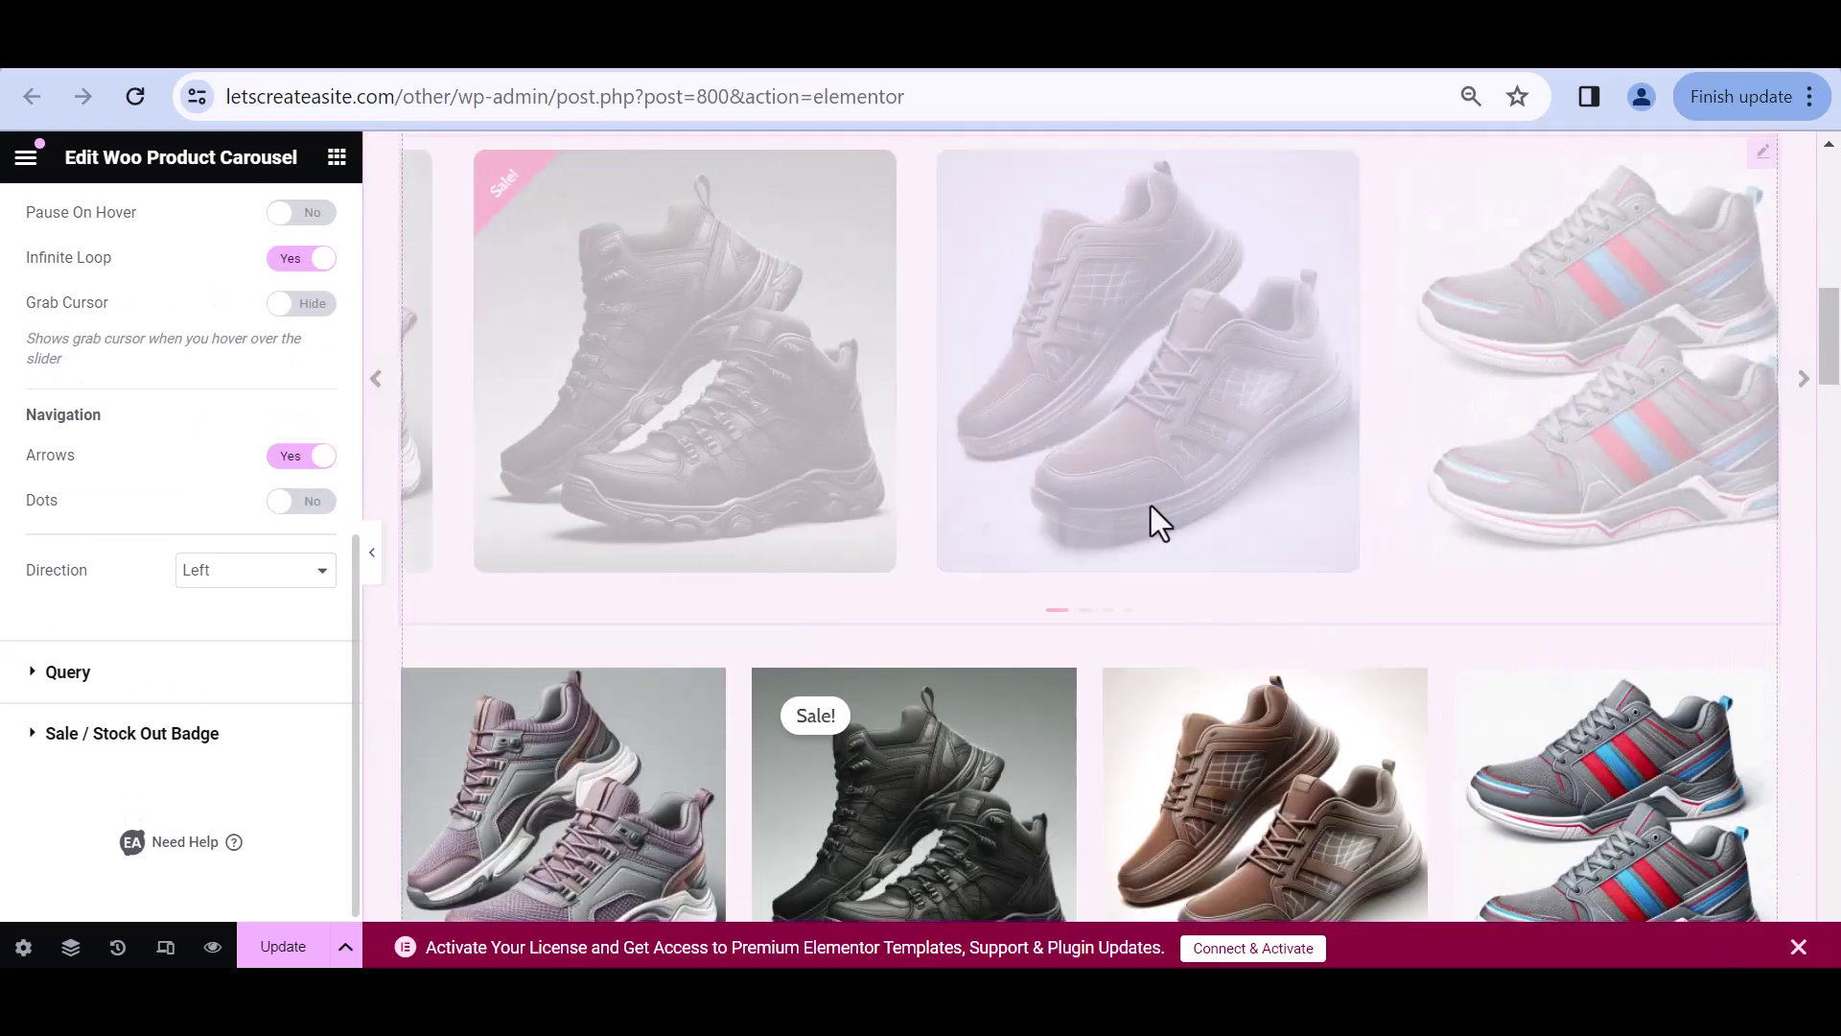
{"action": "scroll", "coordinate": [1095, 568], "scroll_direction": "up", "scroll_amount": 3}
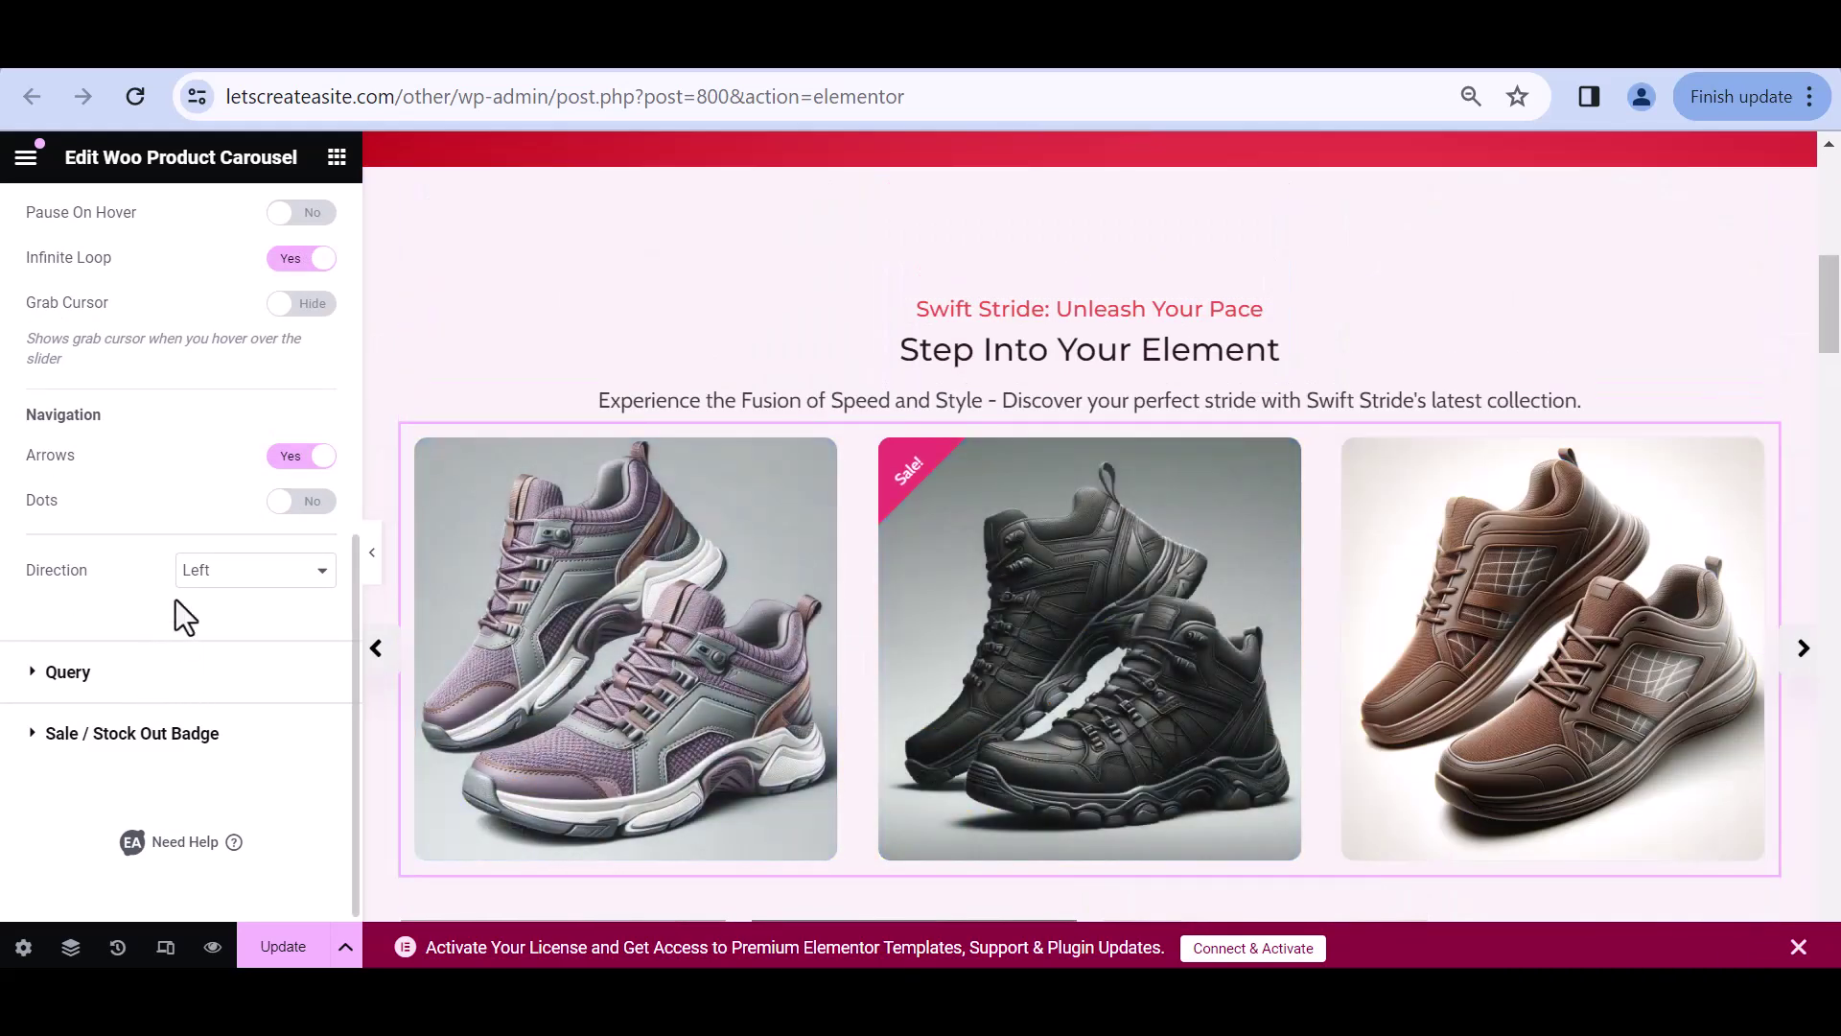
{"action": "left_click", "coordinate": [229, 578]}
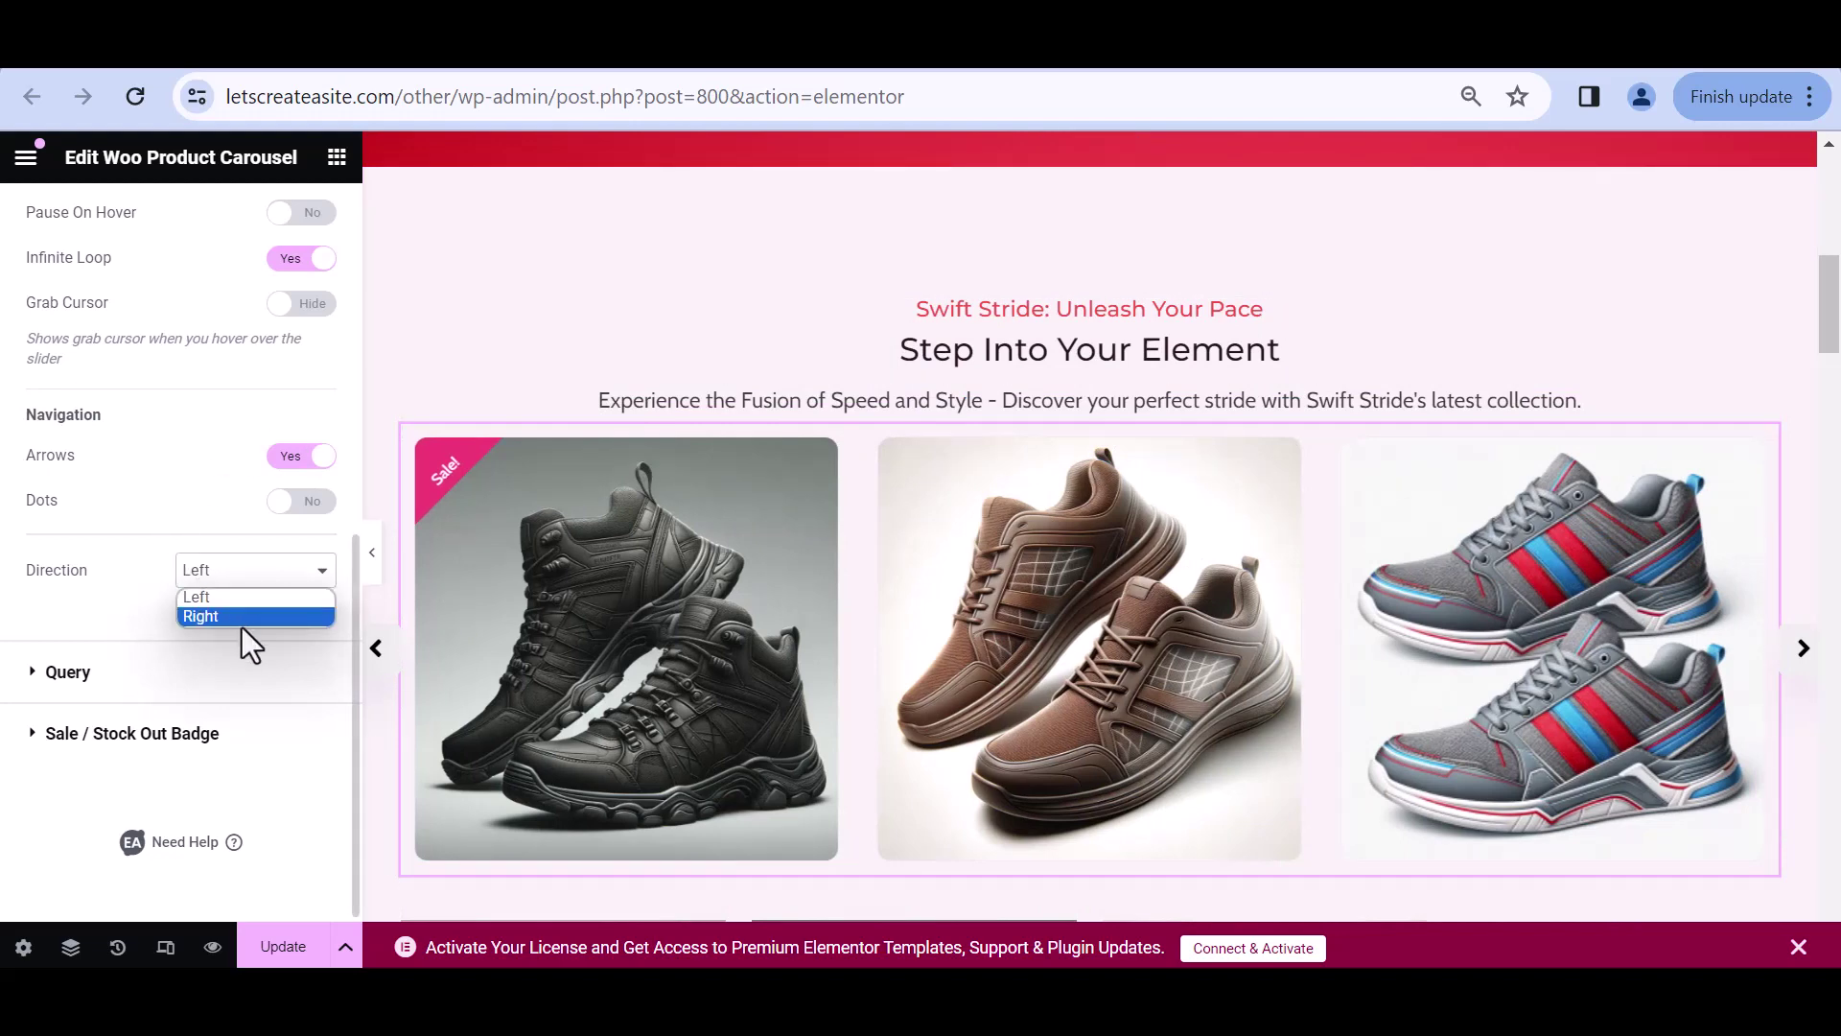
{"action": "left_click", "coordinate": [255, 617]}
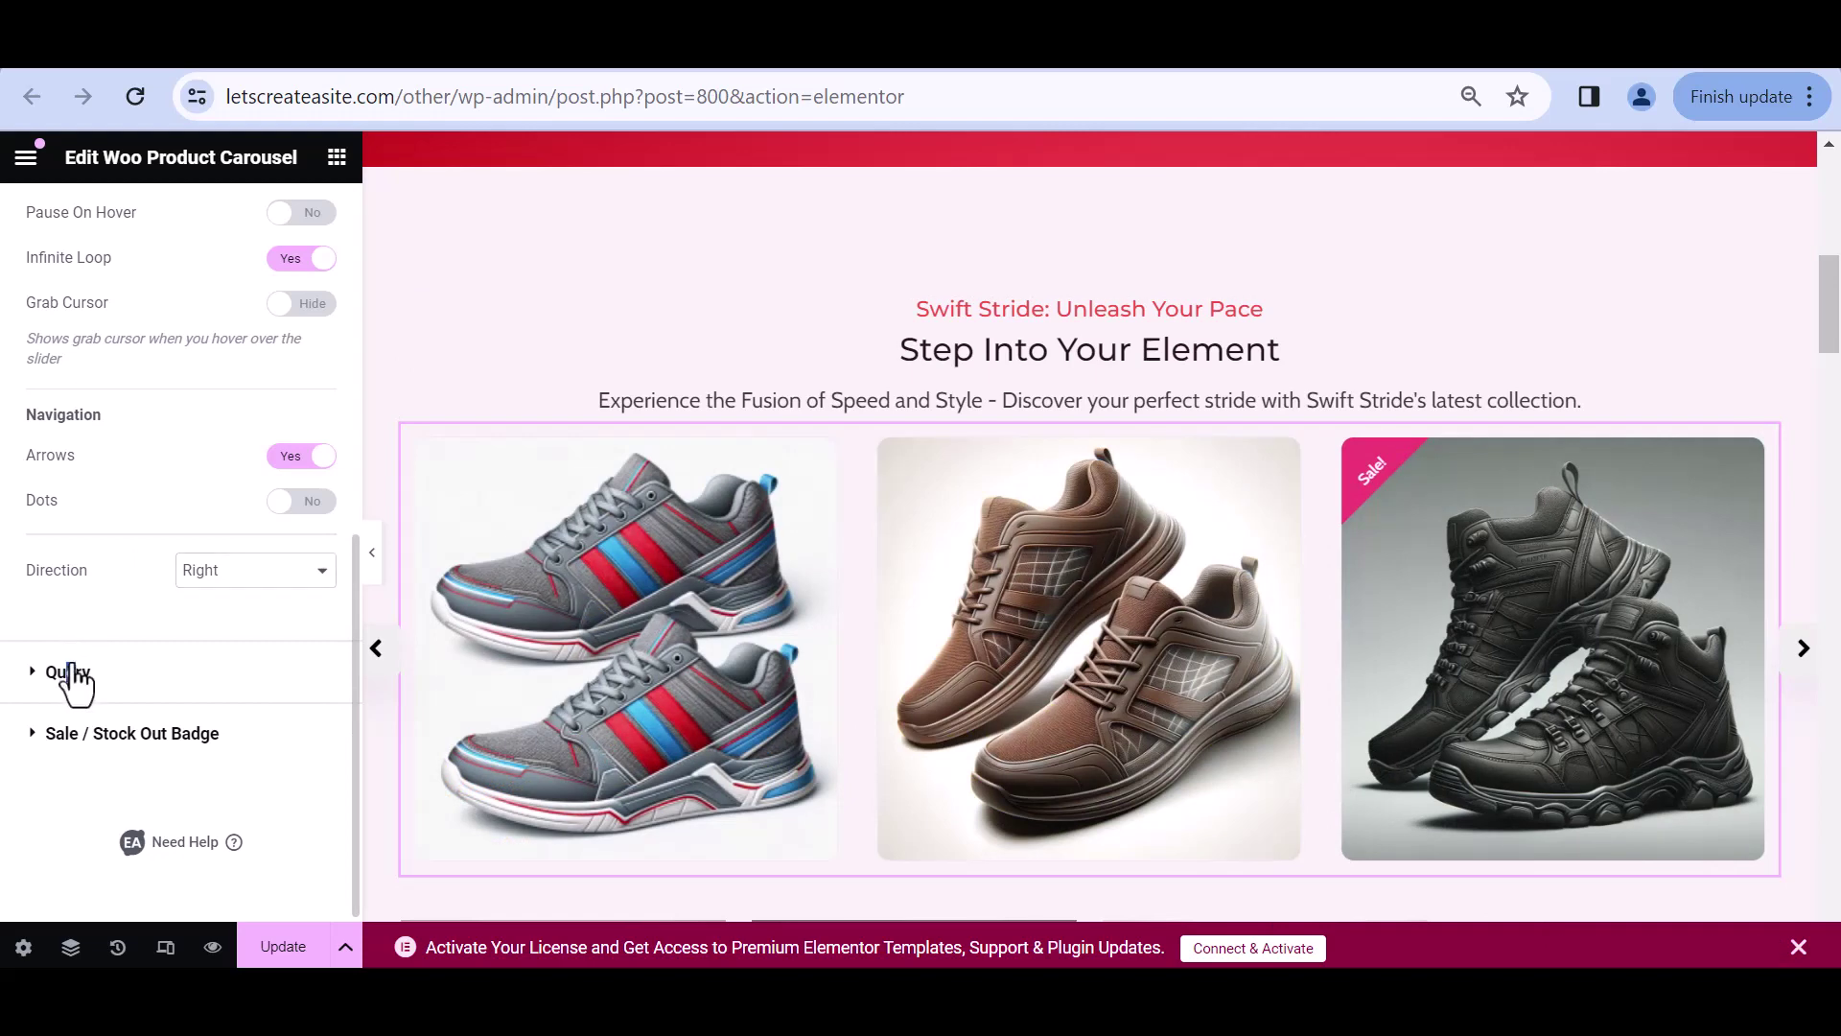
{"action": "left_click", "coordinate": [73, 671]}
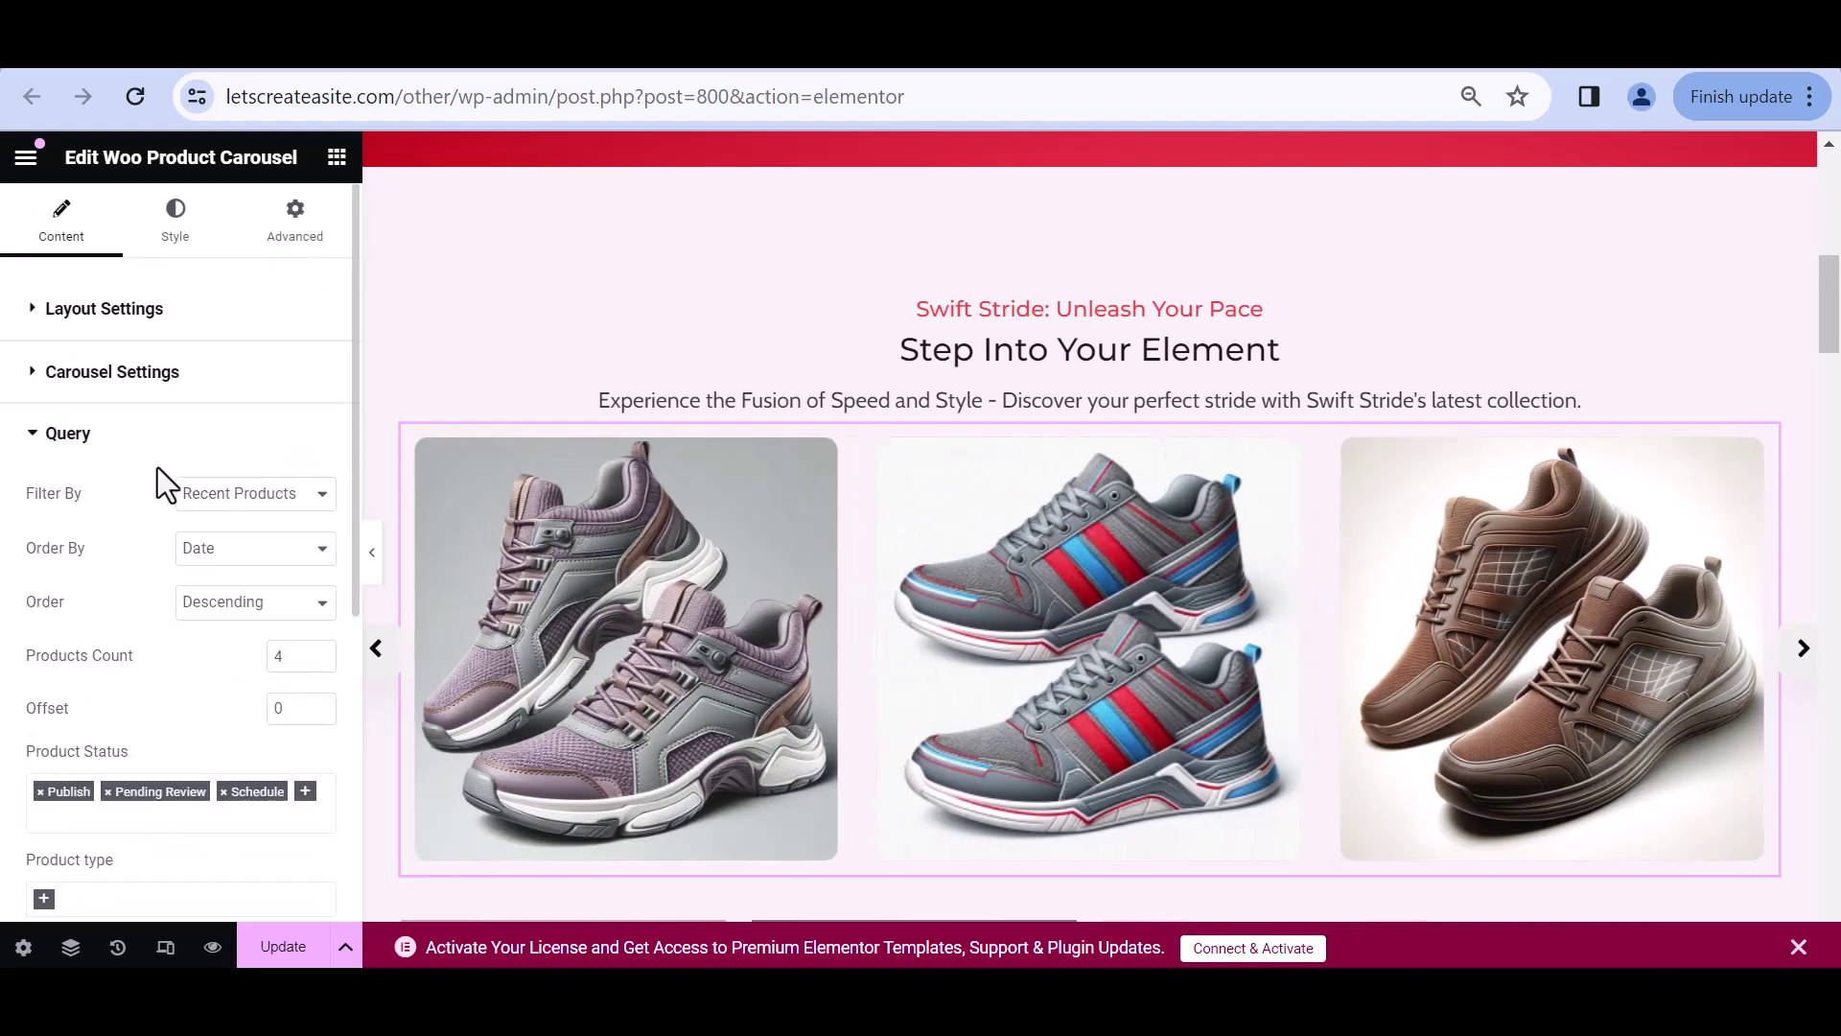
{"action": "left_click", "coordinate": [248, 493]}
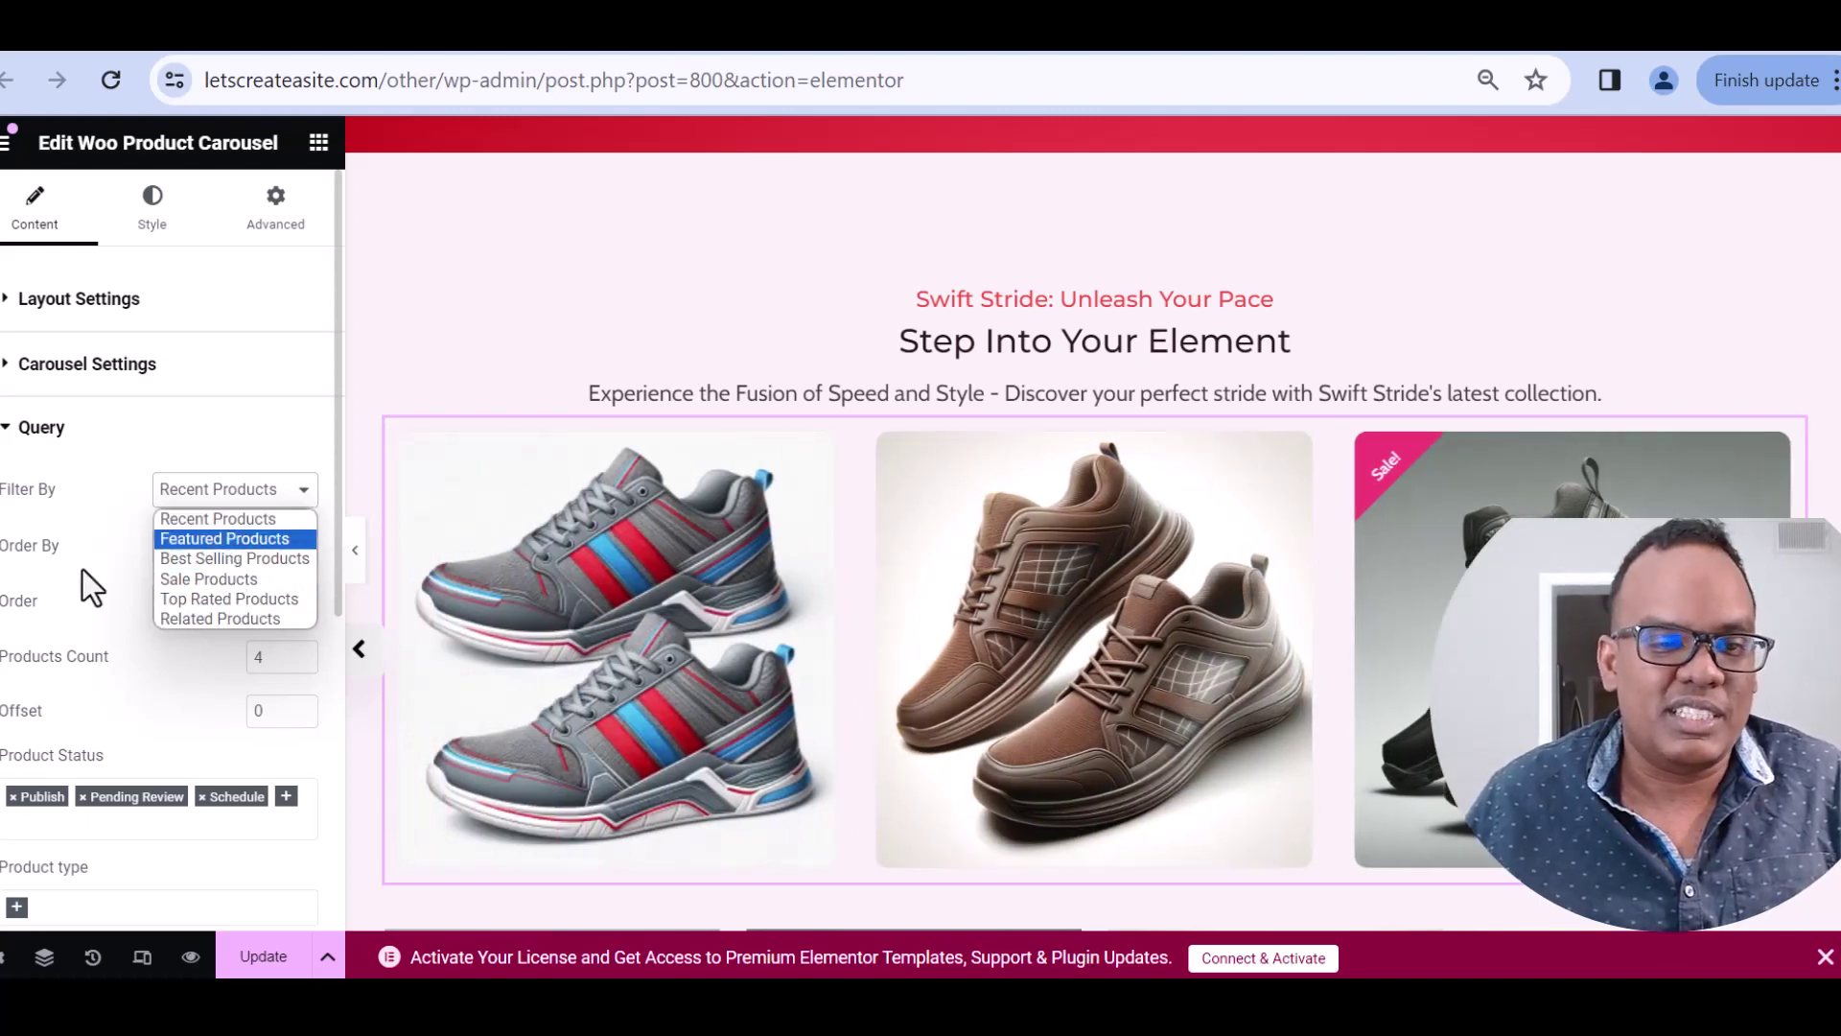
{"action": "left_click", "coordinate": [80, 585]}
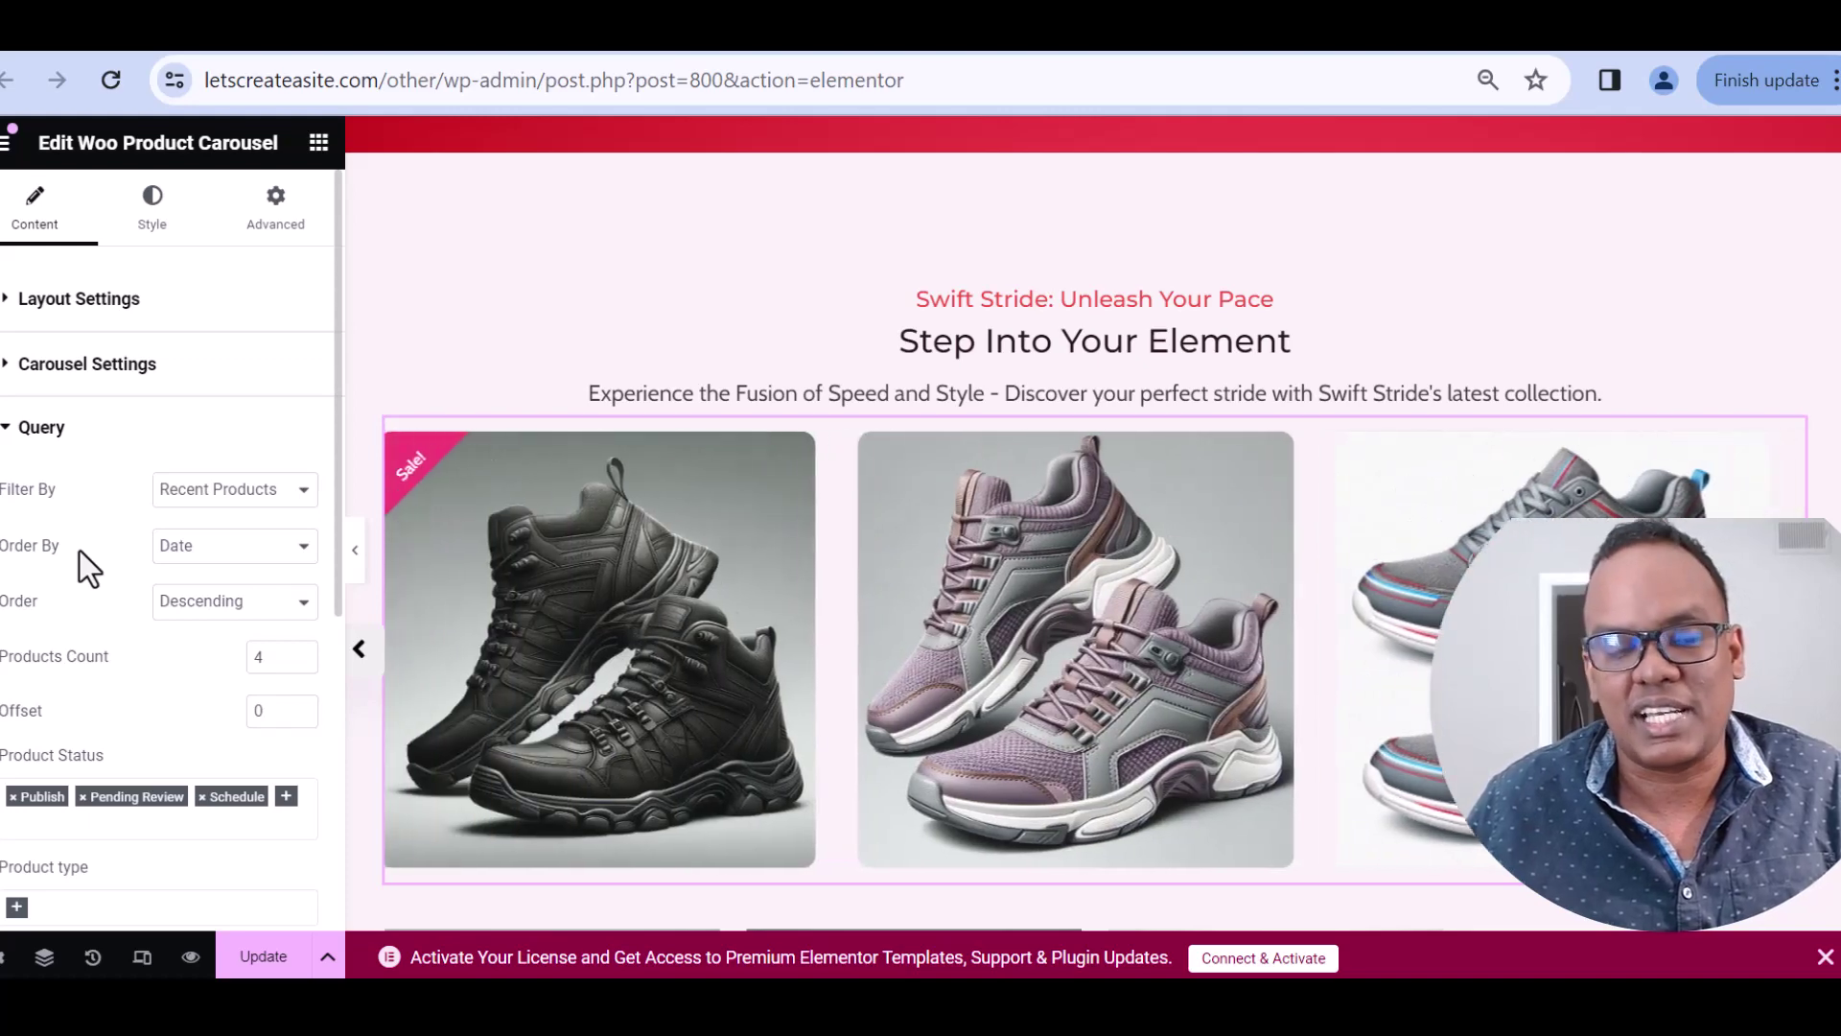
Open the carousel's Style tab and review the Products options, including 15 px detail padding
{"action": "left_click", "coordinate": [145, 218]}
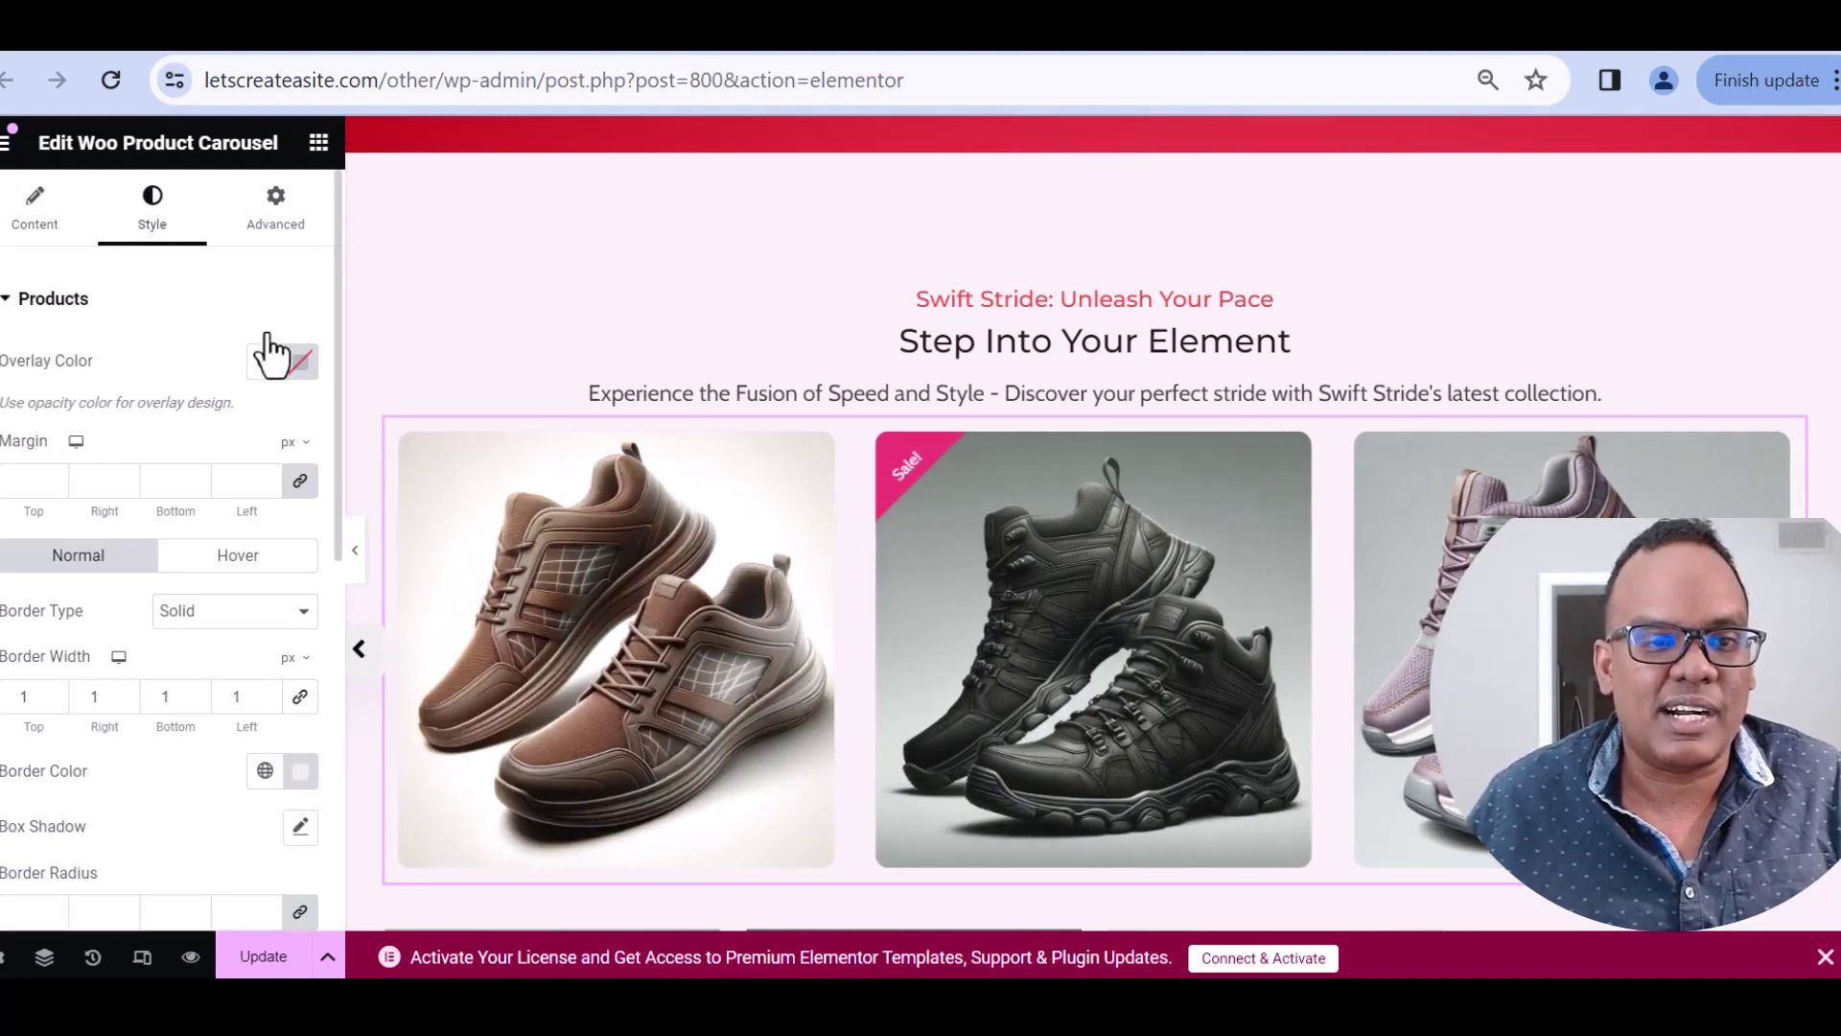
{"action": "scroll", "coordinate": [250, 340], "scroll_direction": "down", "scroll_amount": 2}
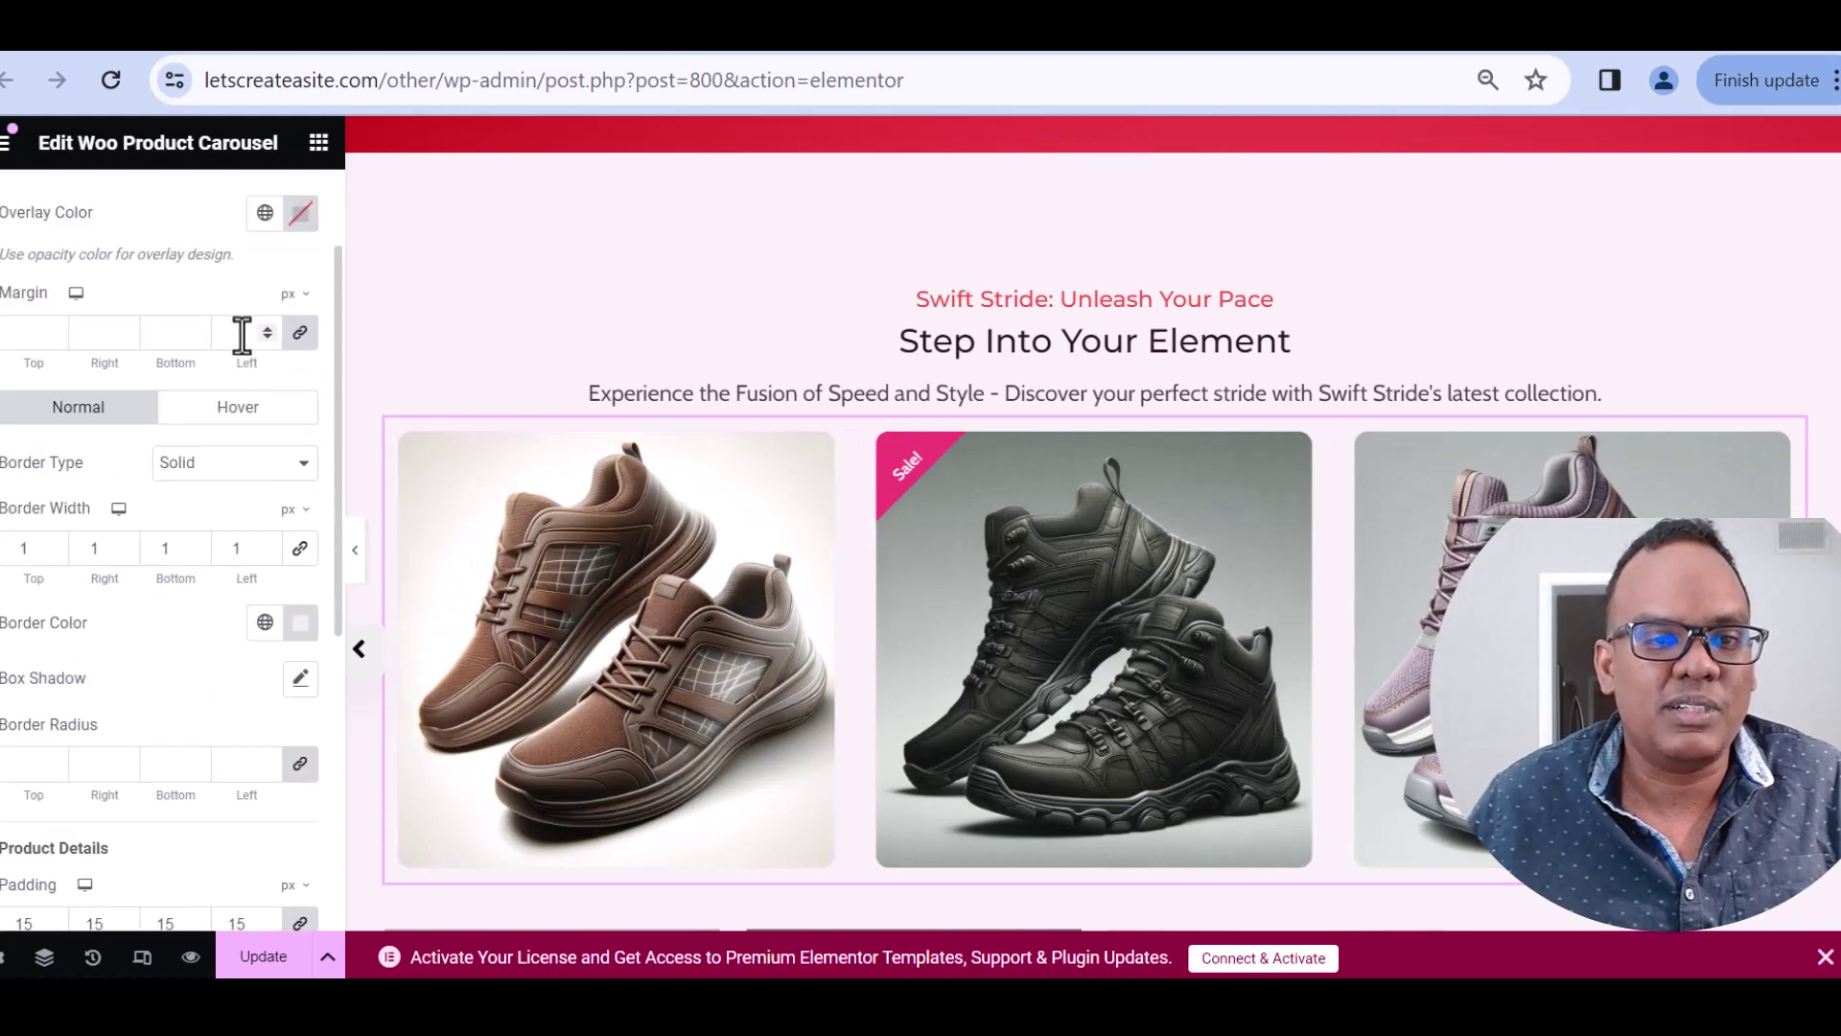
{"action": "scroll", "coordinate": [239, 355], "scroll_direction": "up", "scroll_amount": 2}
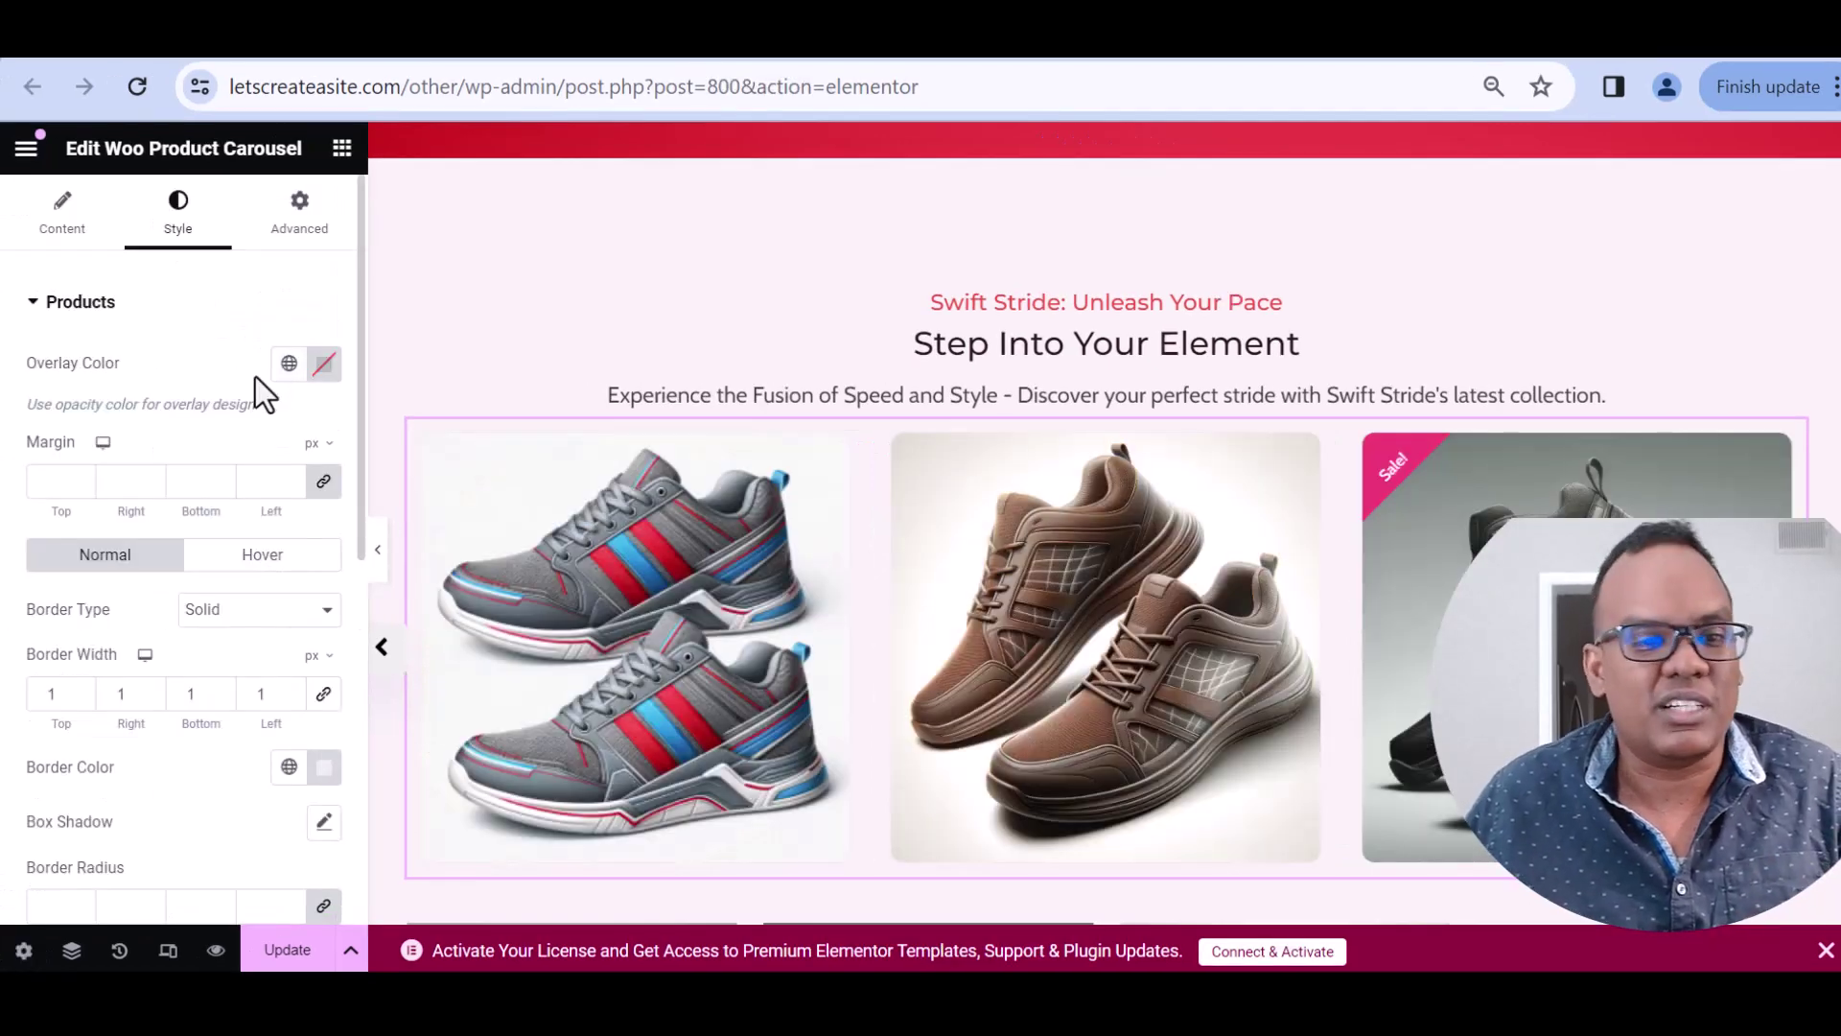
{"action": "scroll", "coordinate": [255, 376], "scroll_direction": "down", "scroll_amount": 2}
{"action": "scroll", "coordinate": [226, 481], "scroll_direction": "down", "scroll_amount": 2}
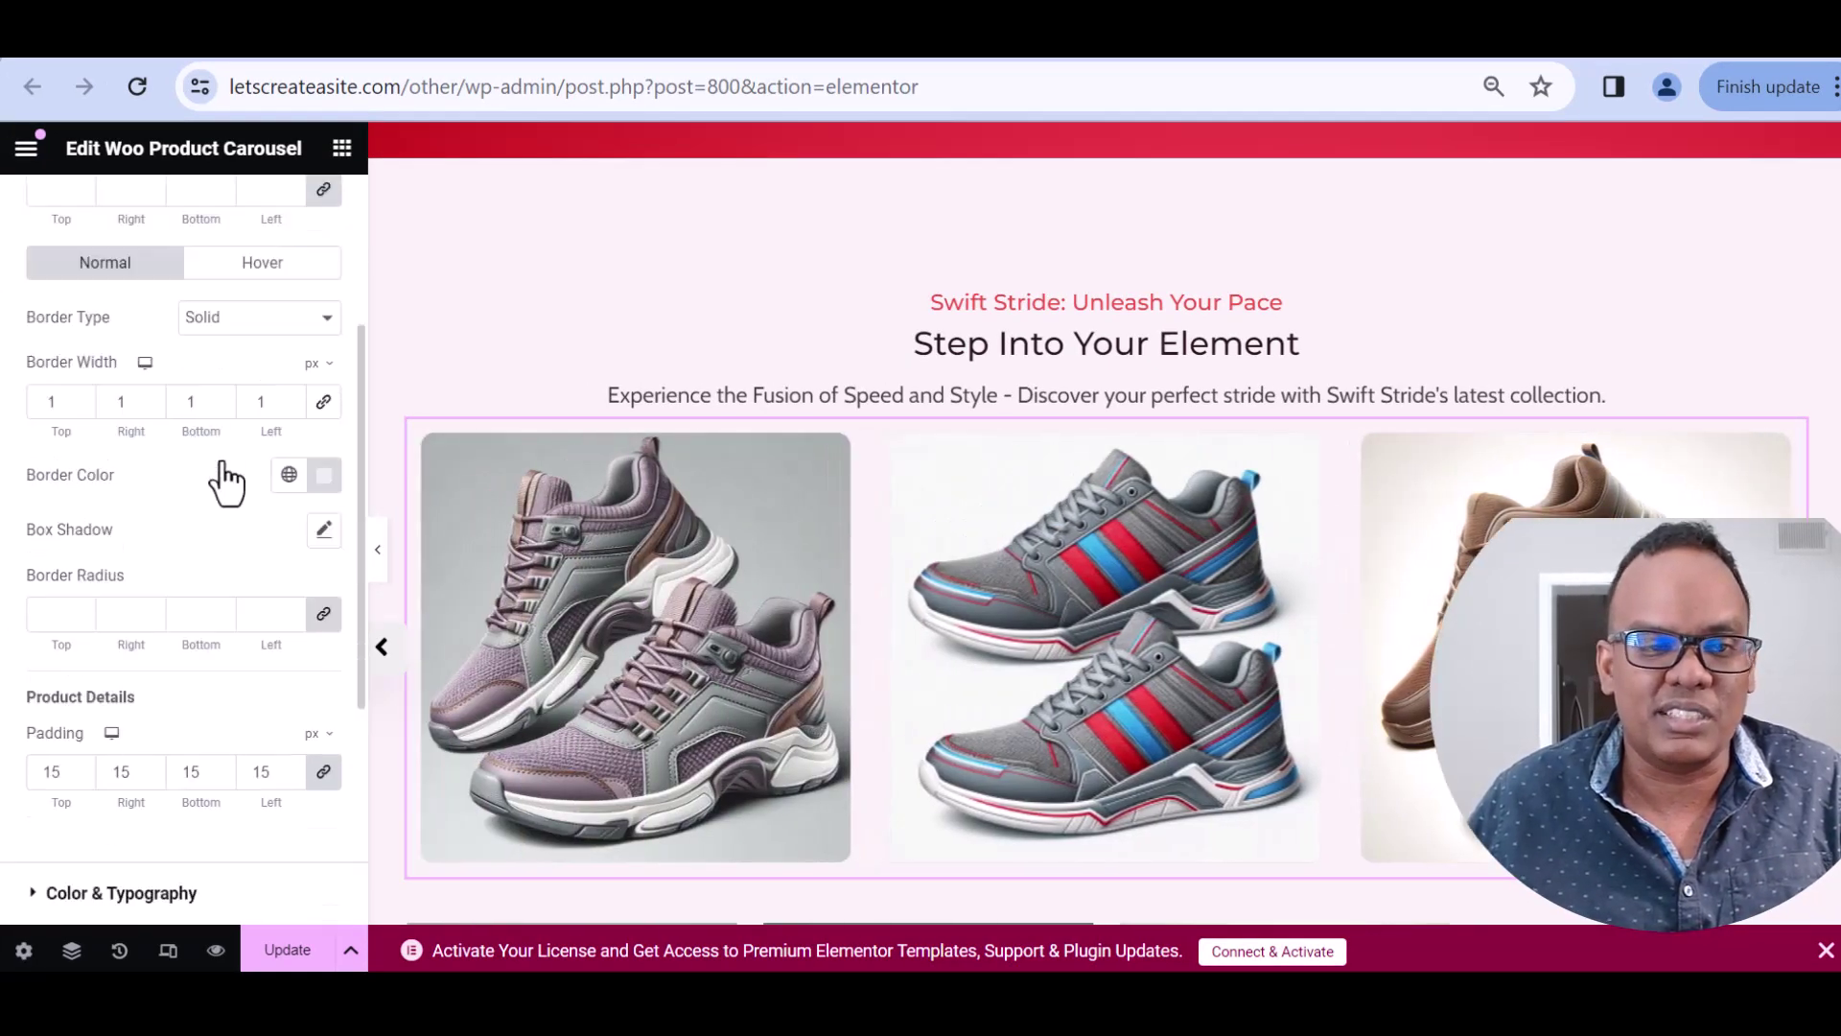
{"action": "scroll", "coordinate": [226, 481], "scroll_direction": "down", "scroll_amount": 2}
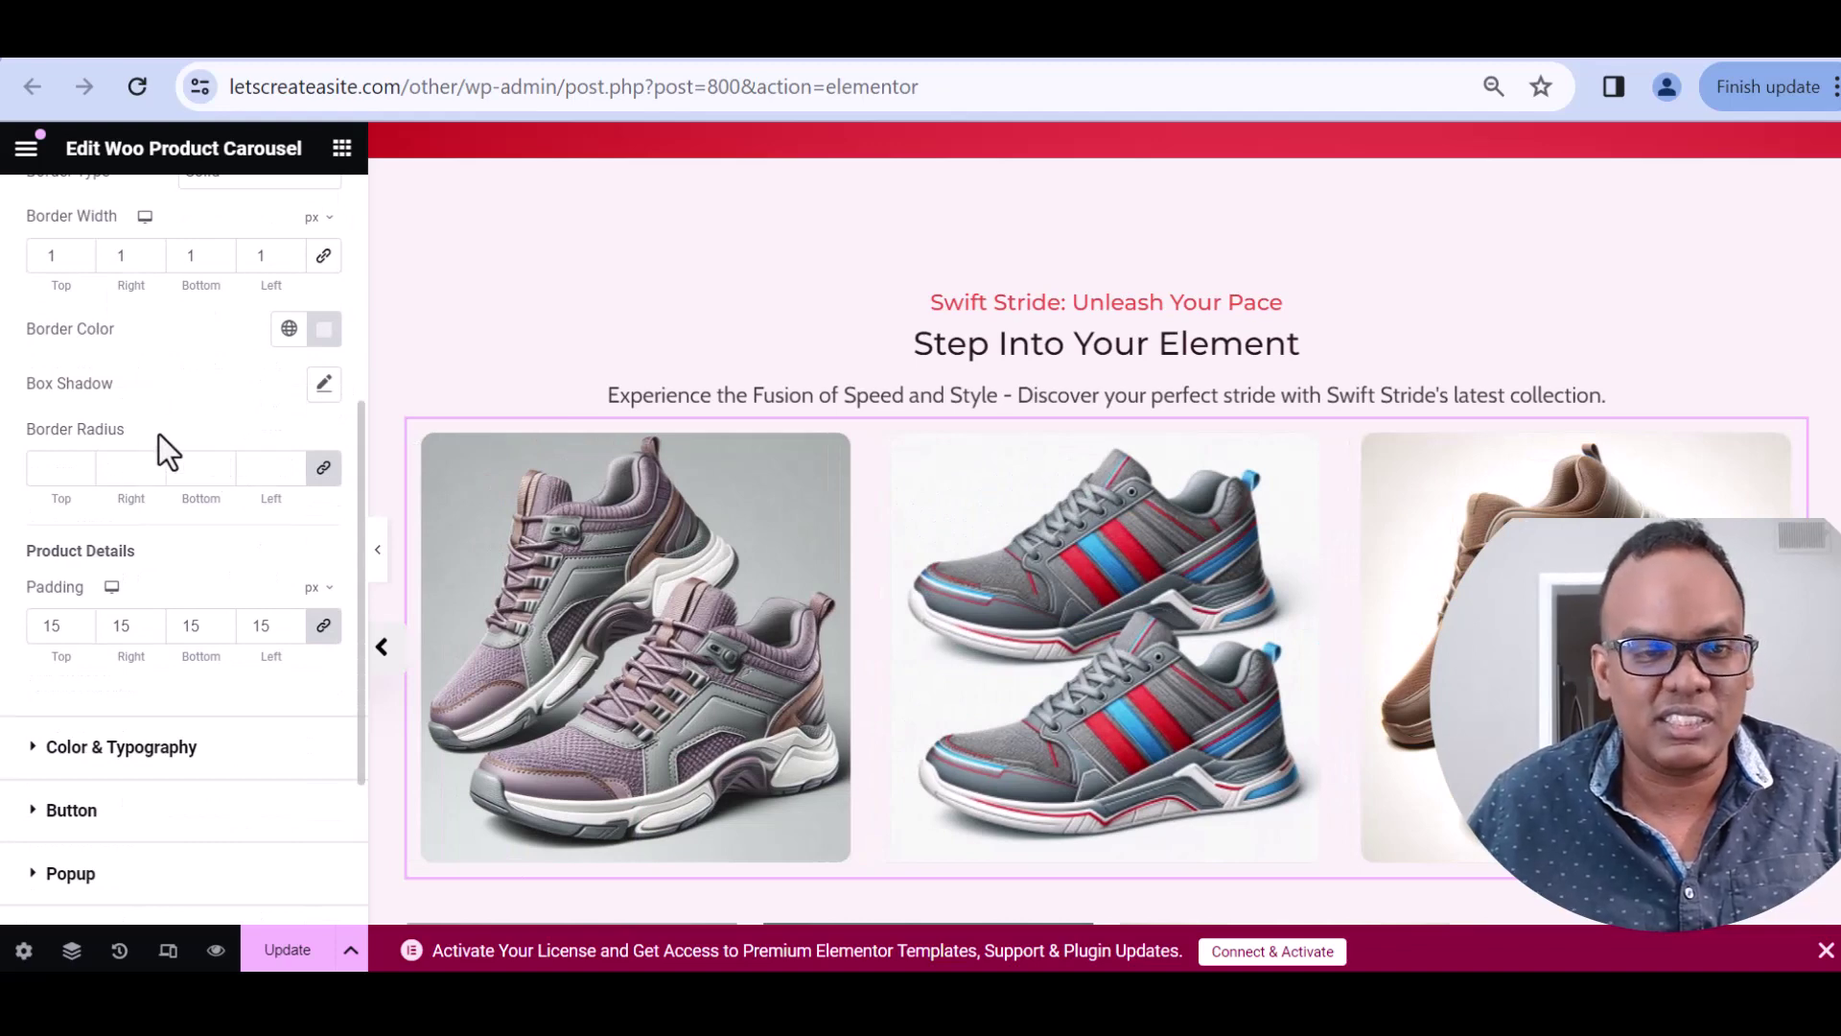
{"action": "scroll", "coordinate": [159, 434], "scroll_direction": "down", "scroll_amount": 2}
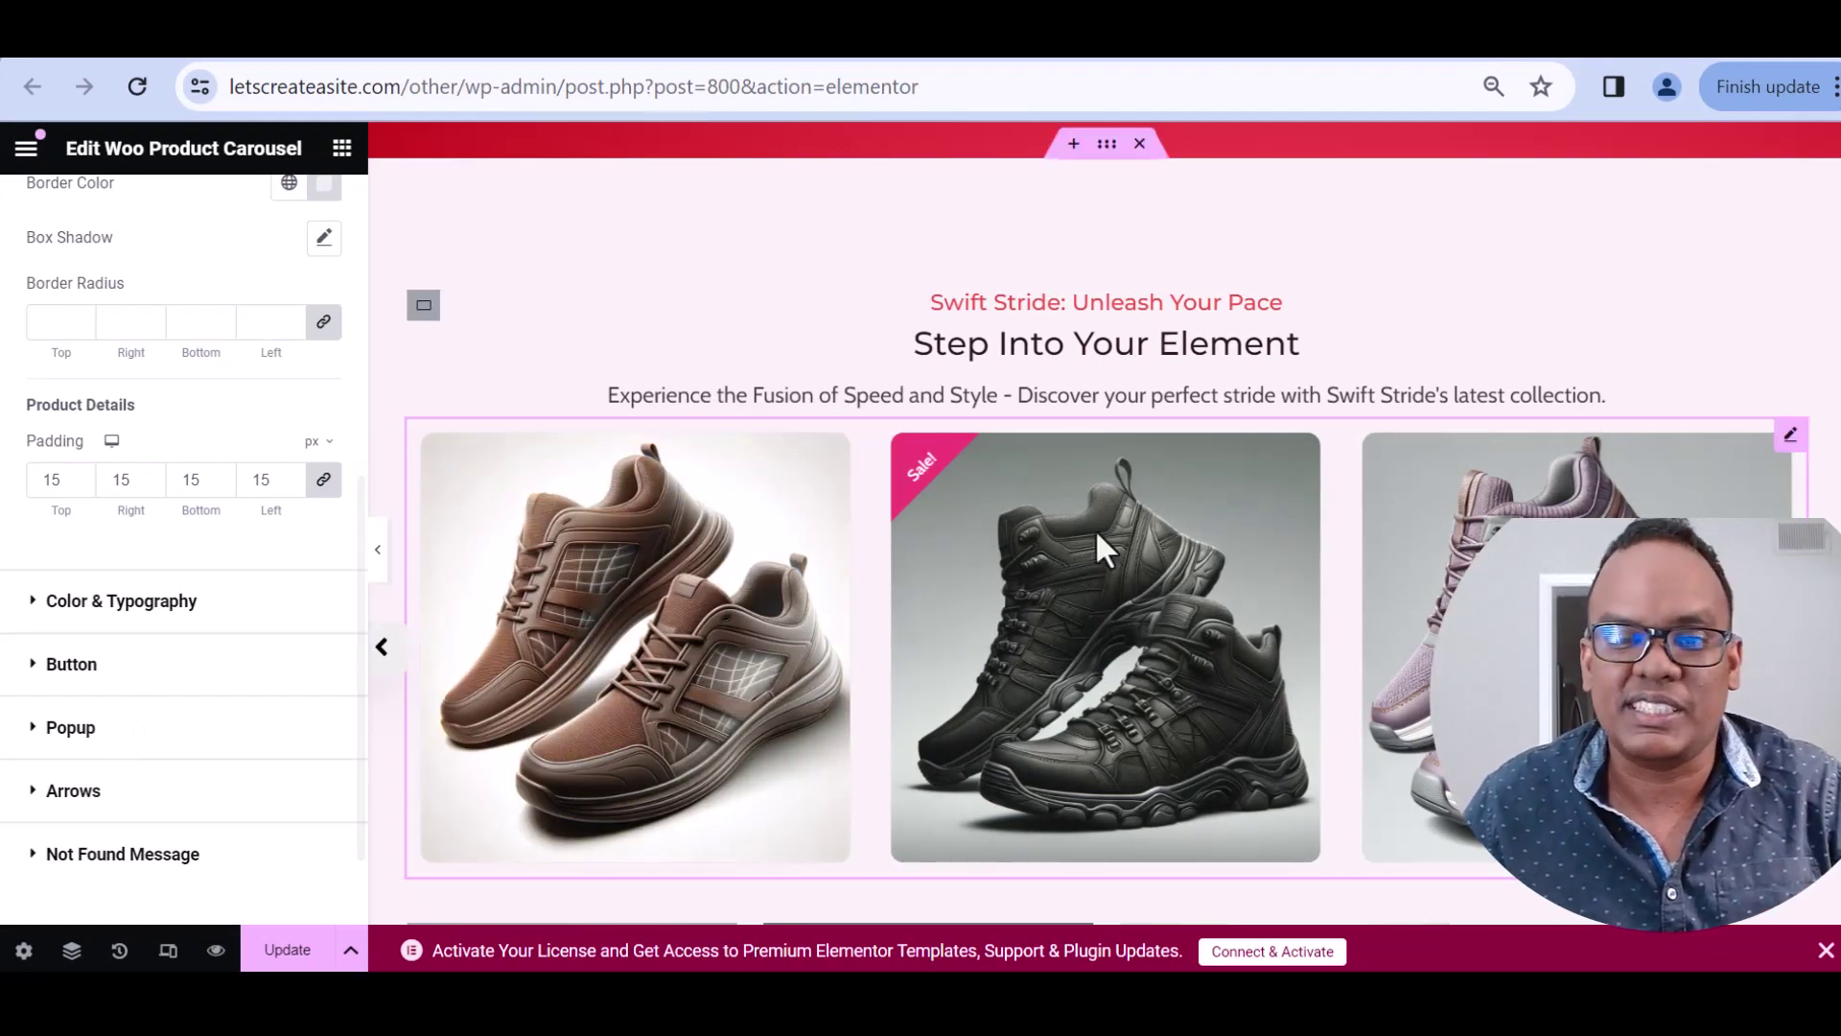
{"action": "scroll", "coordinate": [879, 514], "scroll_direction": "down", "scroll_amount": 2}
{"action": "scroll", "coordinate": [1206, 348], "scroll_direction": "up", "scroll_amount": 3}
{"action": "scroll", "coordinate": [1205, 349], "scroll_direction": "down", "scroll_amount": 2}
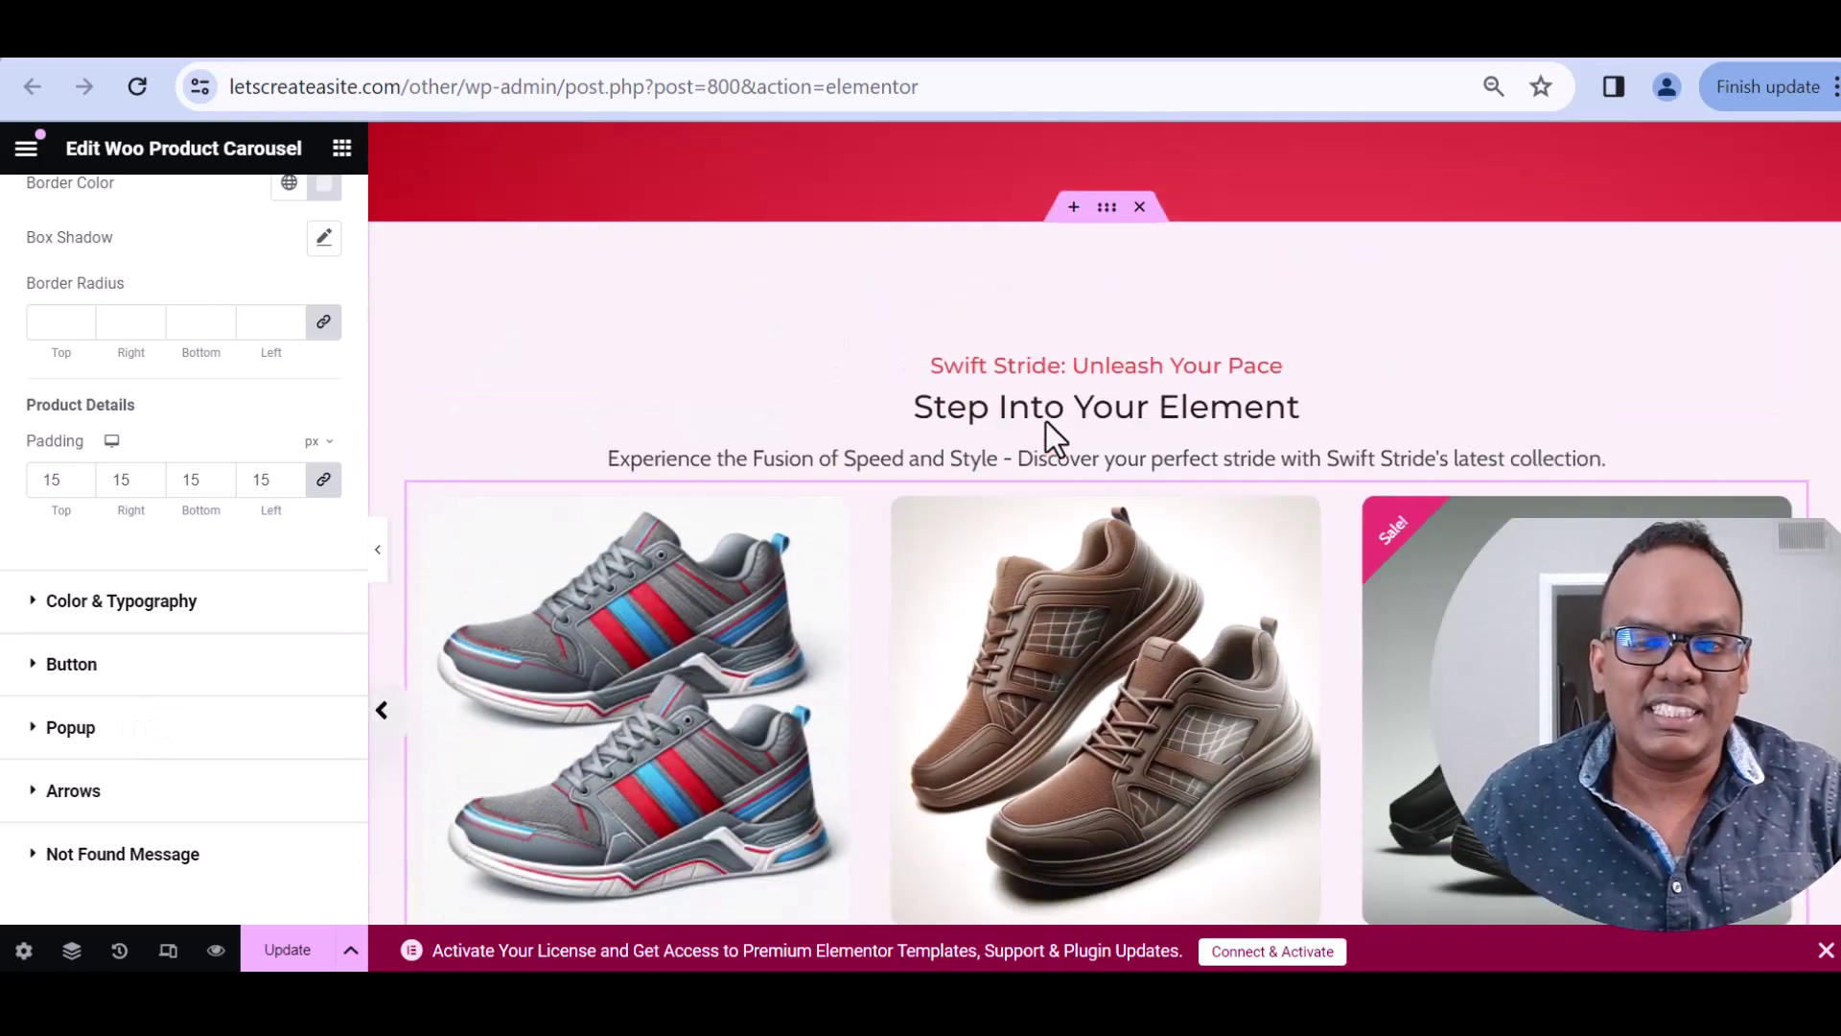
Retitle the Image Box heading above the carousel 'Explore Our Best Sellers'
{"action": "left_click", "coordinate": [1091, 353]}
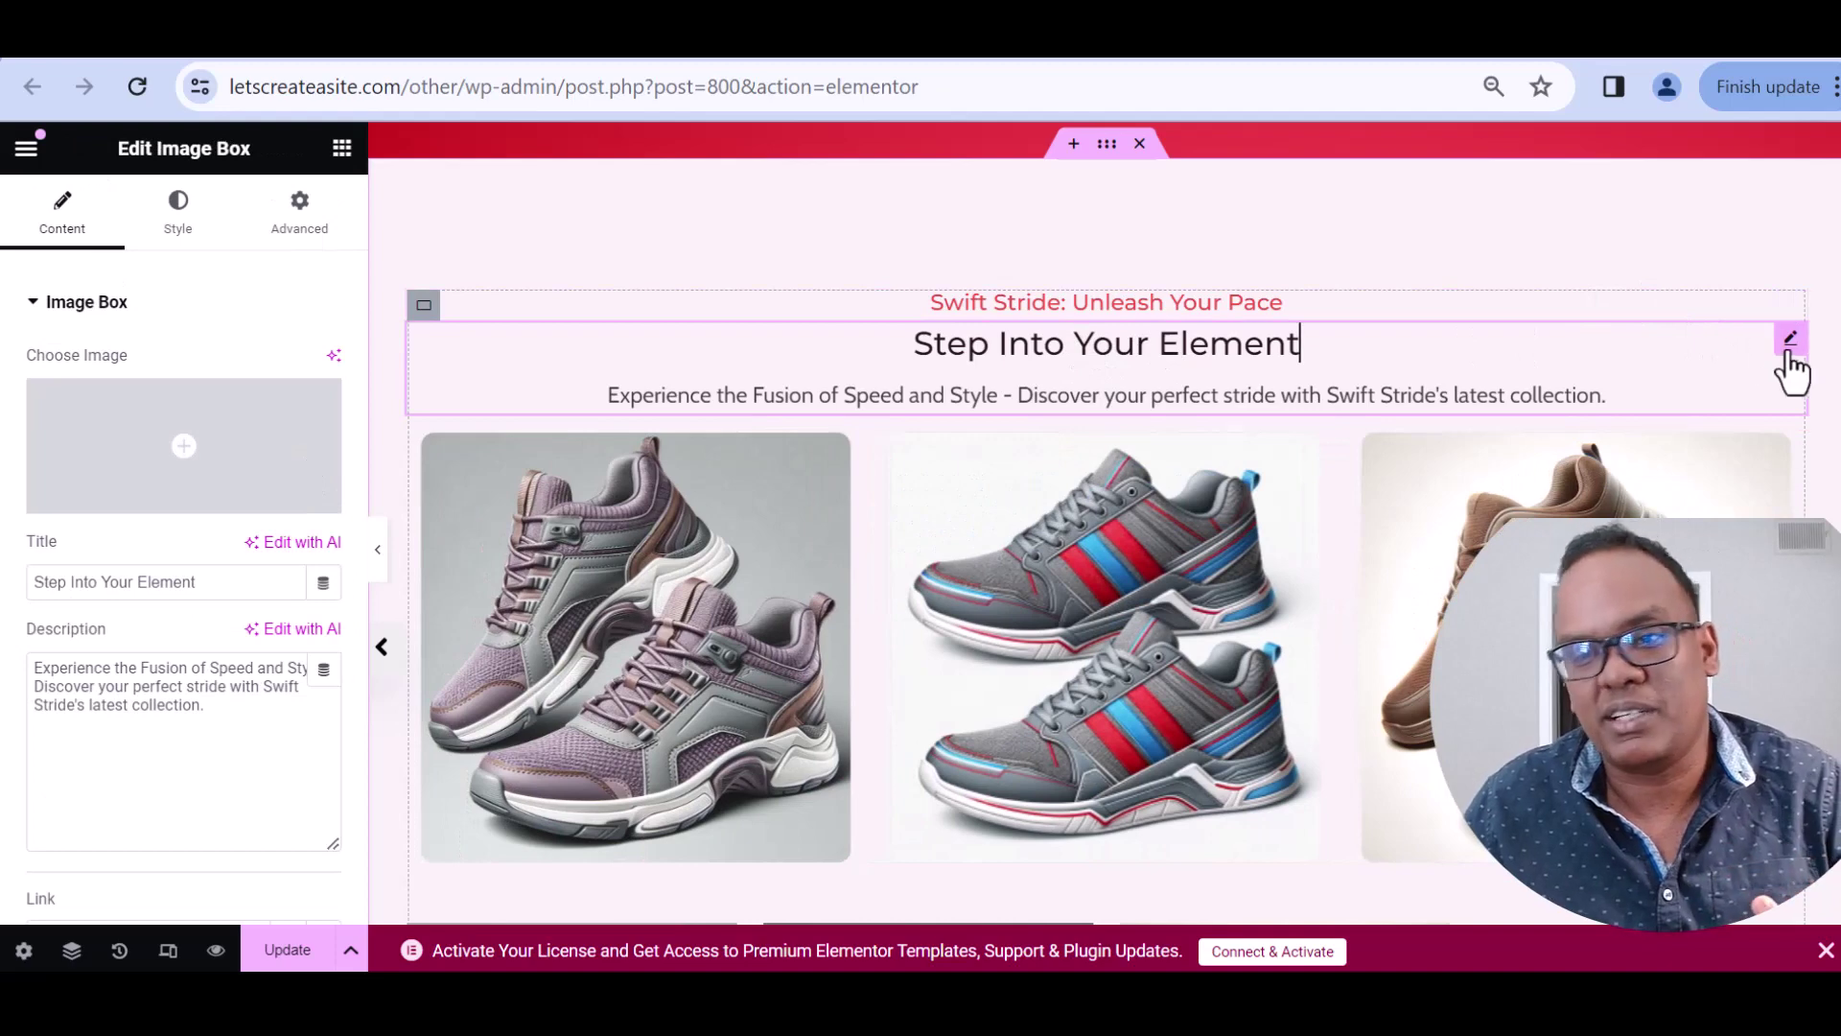
{"action": "triple_click", "coordinate": [200, 582]}
{"action": "type", "text": "Explo"}
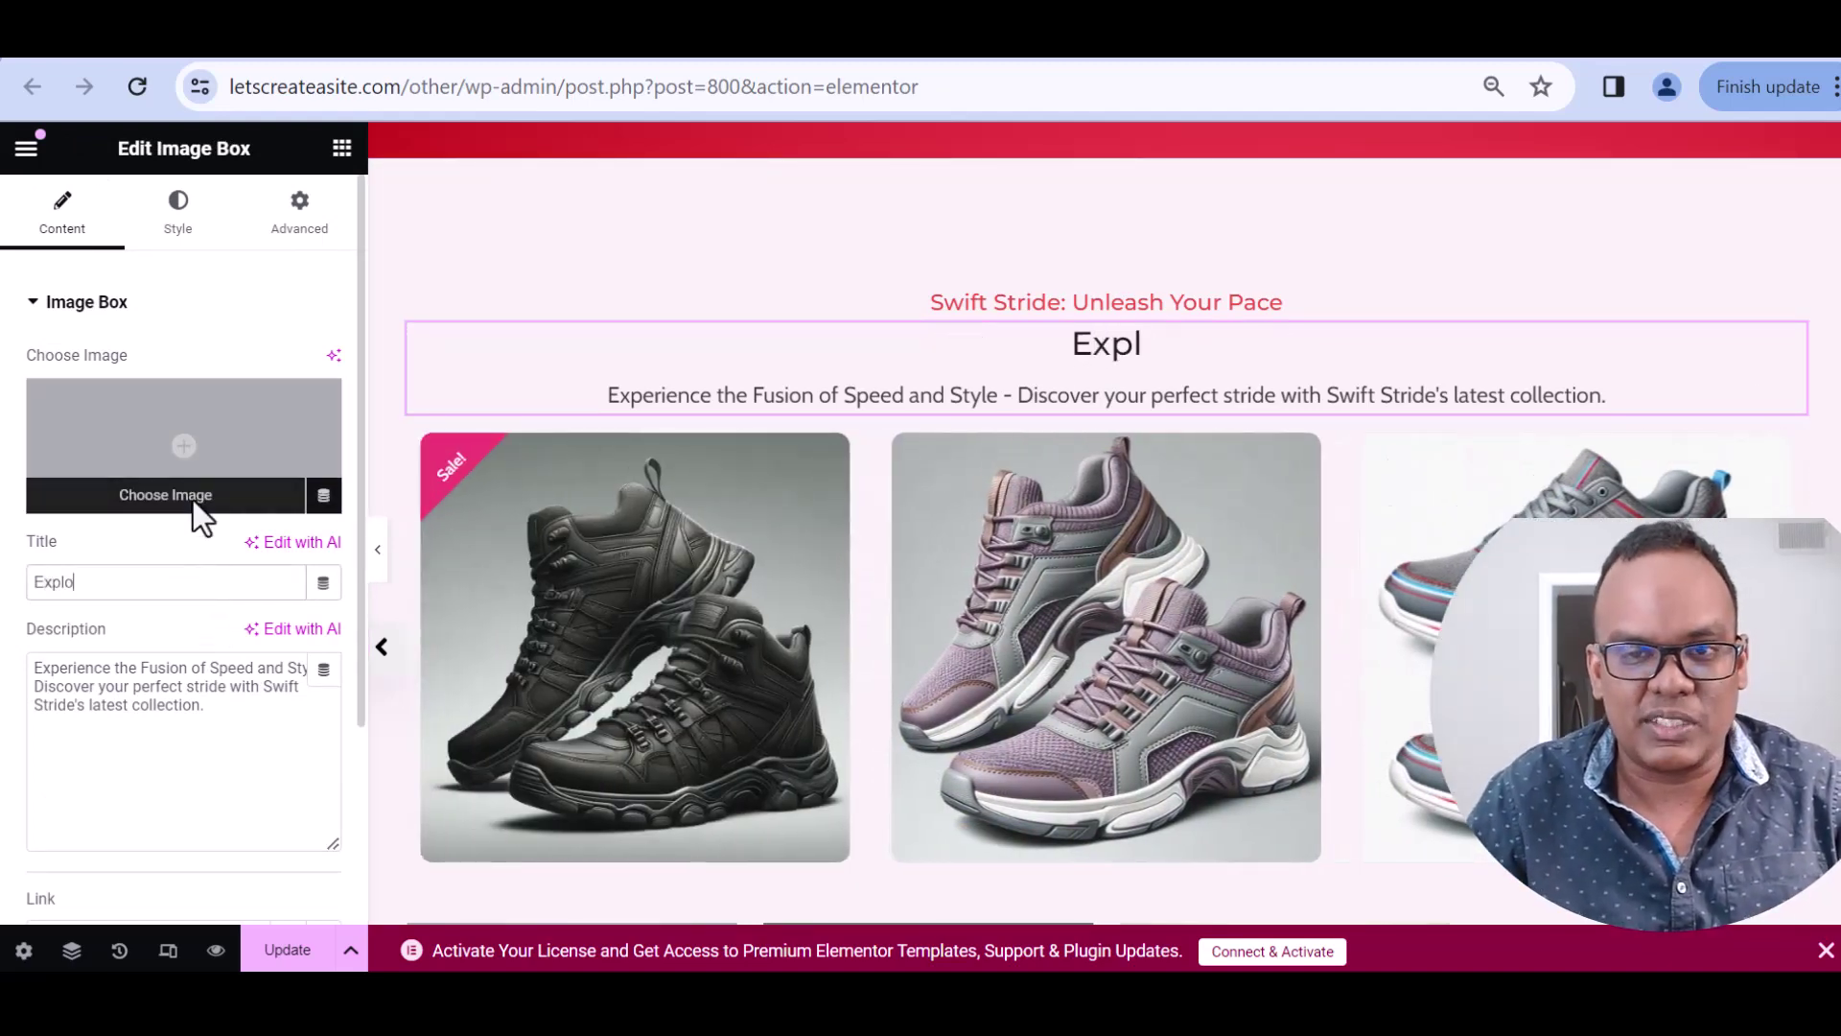
{"action": "type", "text": "re Our Best "}
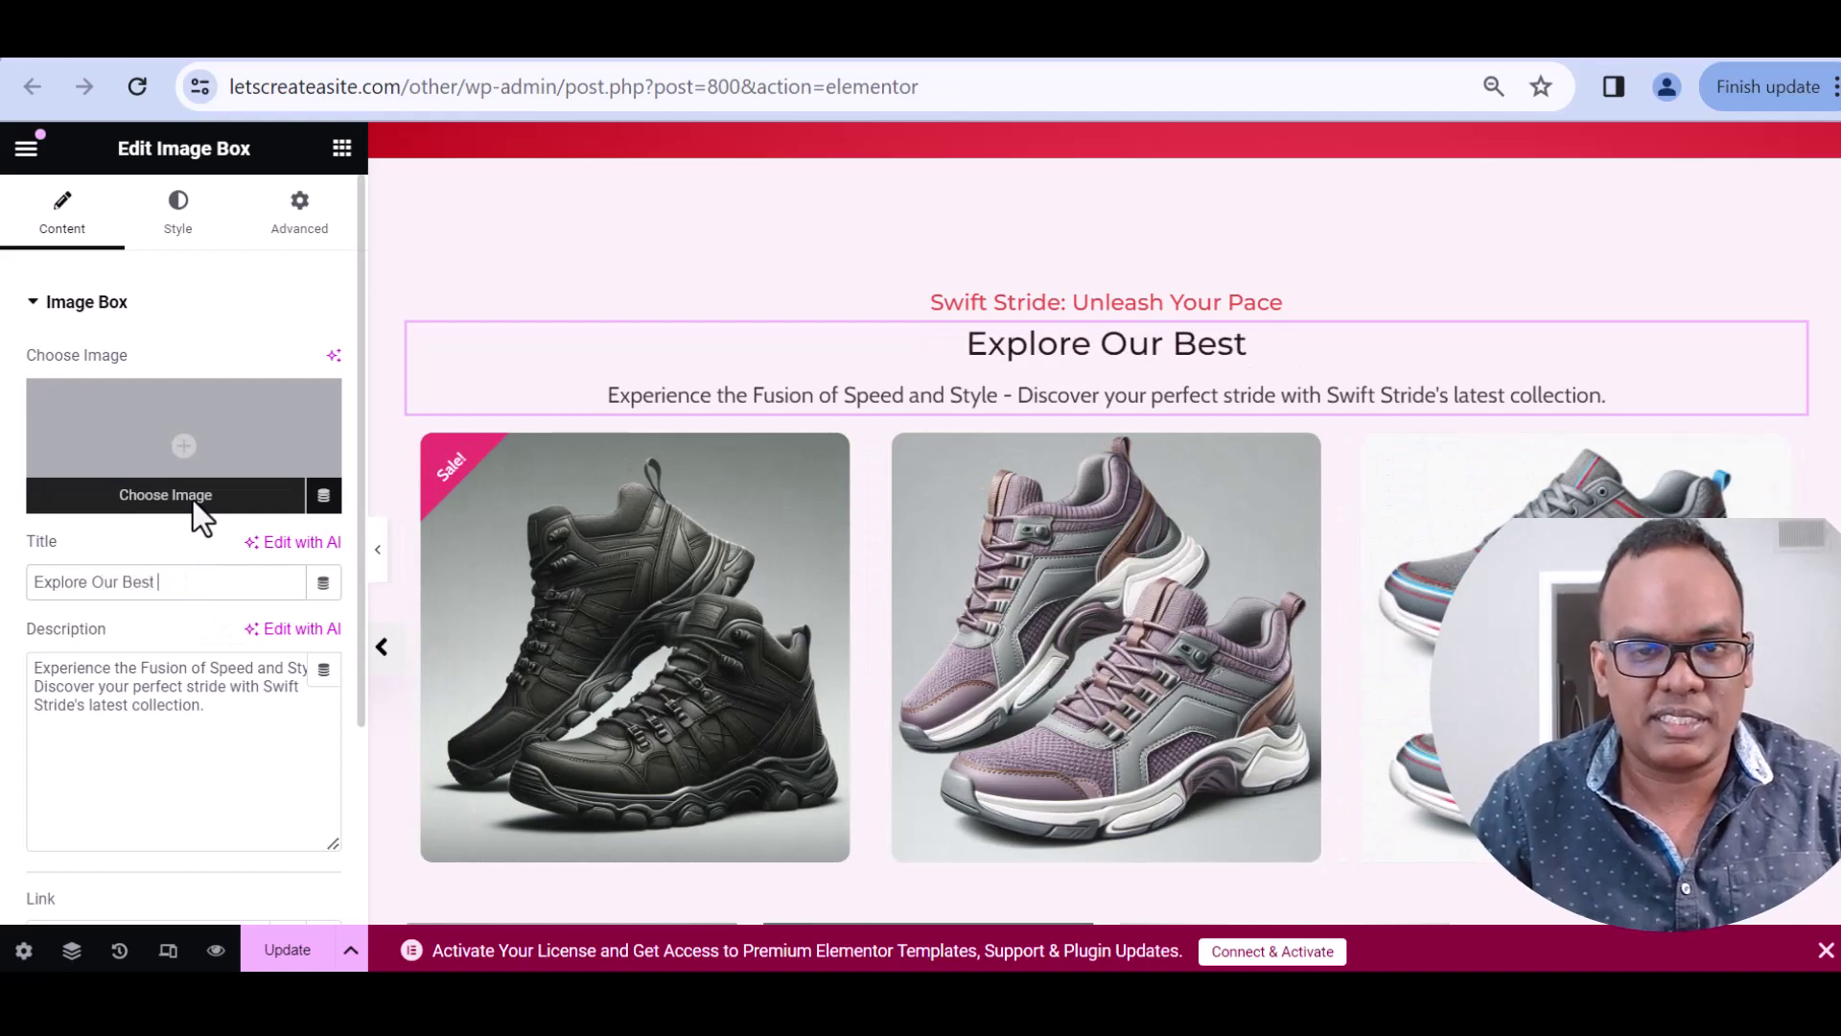
{"action": "type", "text": "Sellers"}
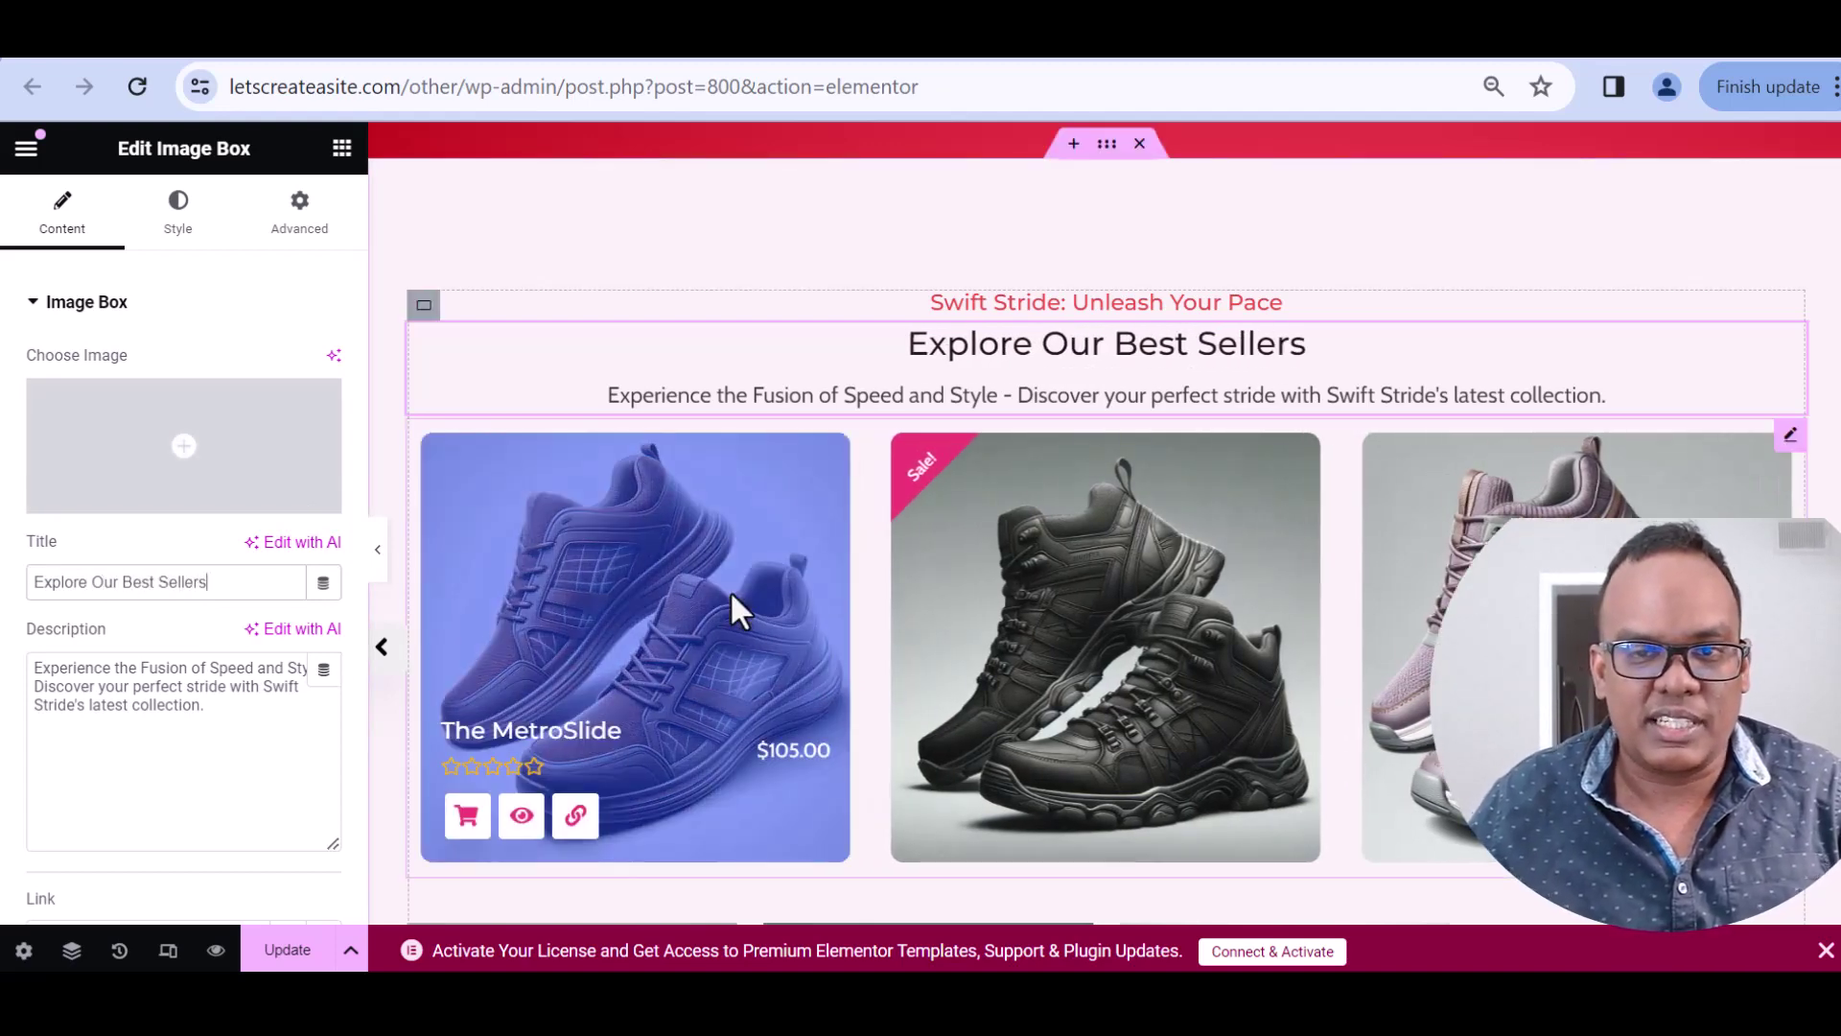
In the Woo Product Carousel's Query settings, set Filter By to Best Selling Products
{"action": "right_click", "coordinate": [883, 460]}
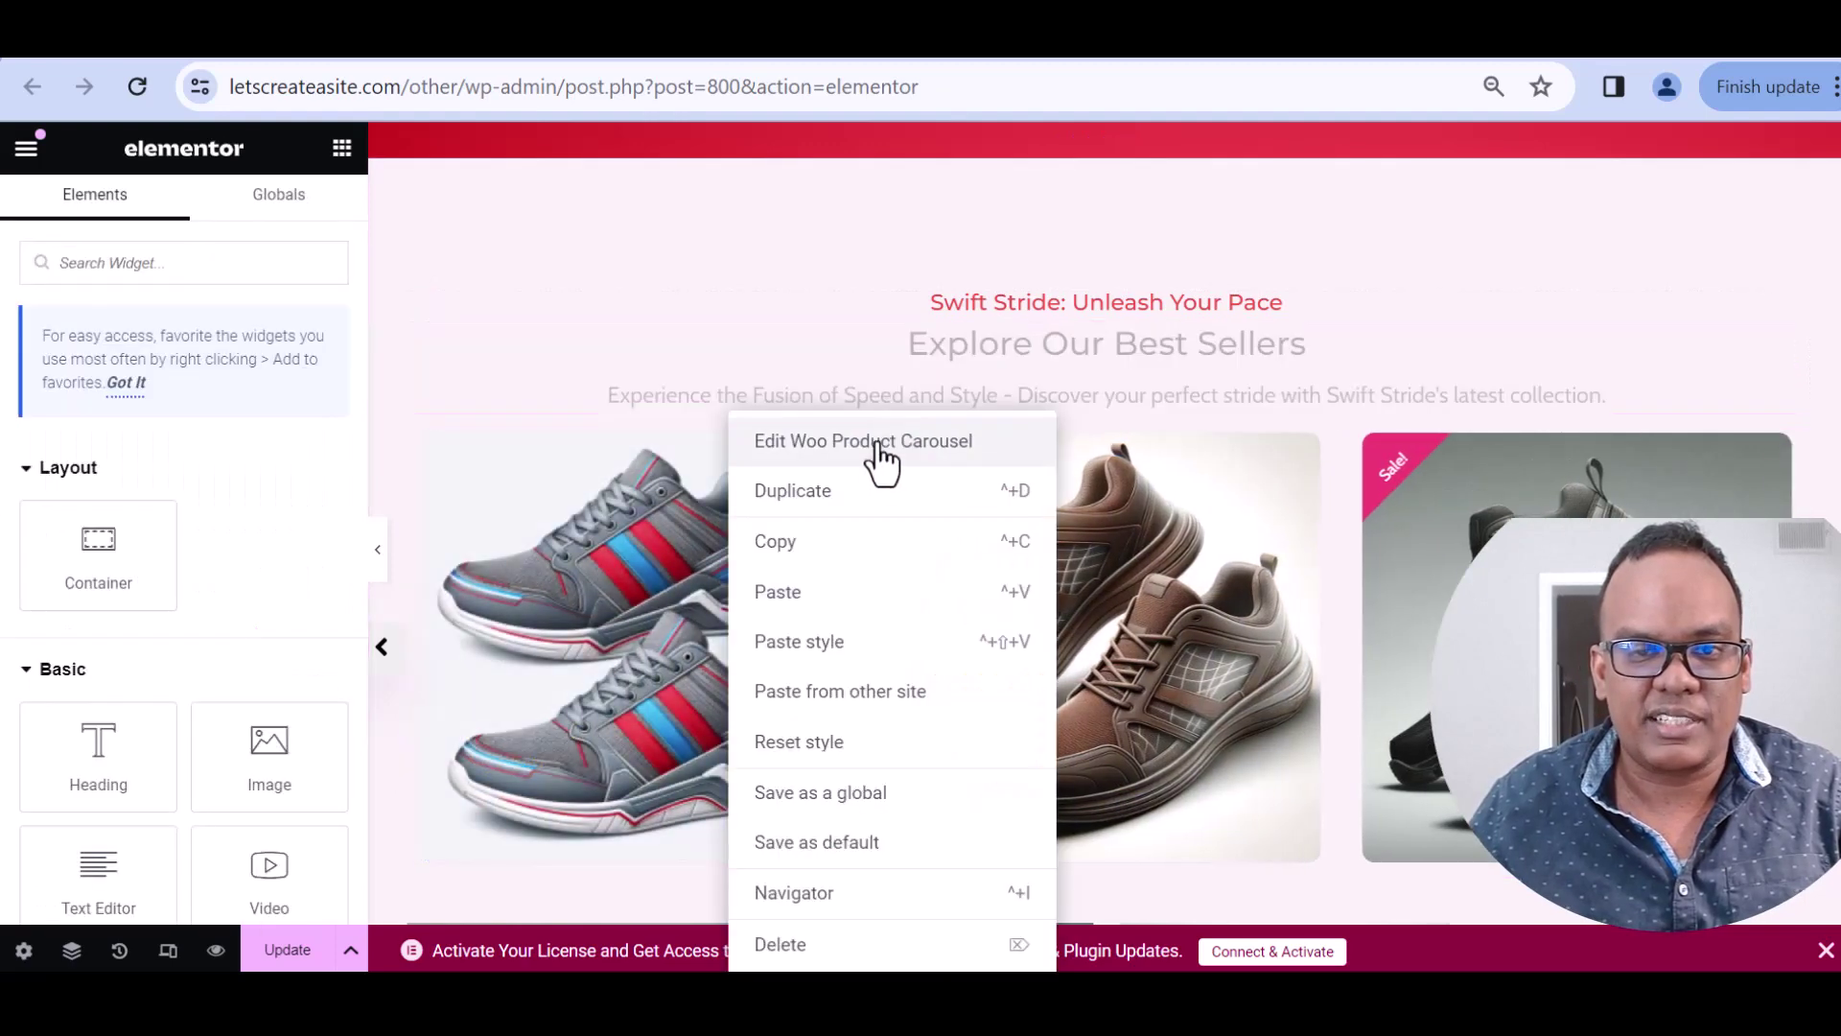
{"action": "left_click", "coordinate": [527, 431]}
{"action": "left_click", "coordinate": [58, 219]}
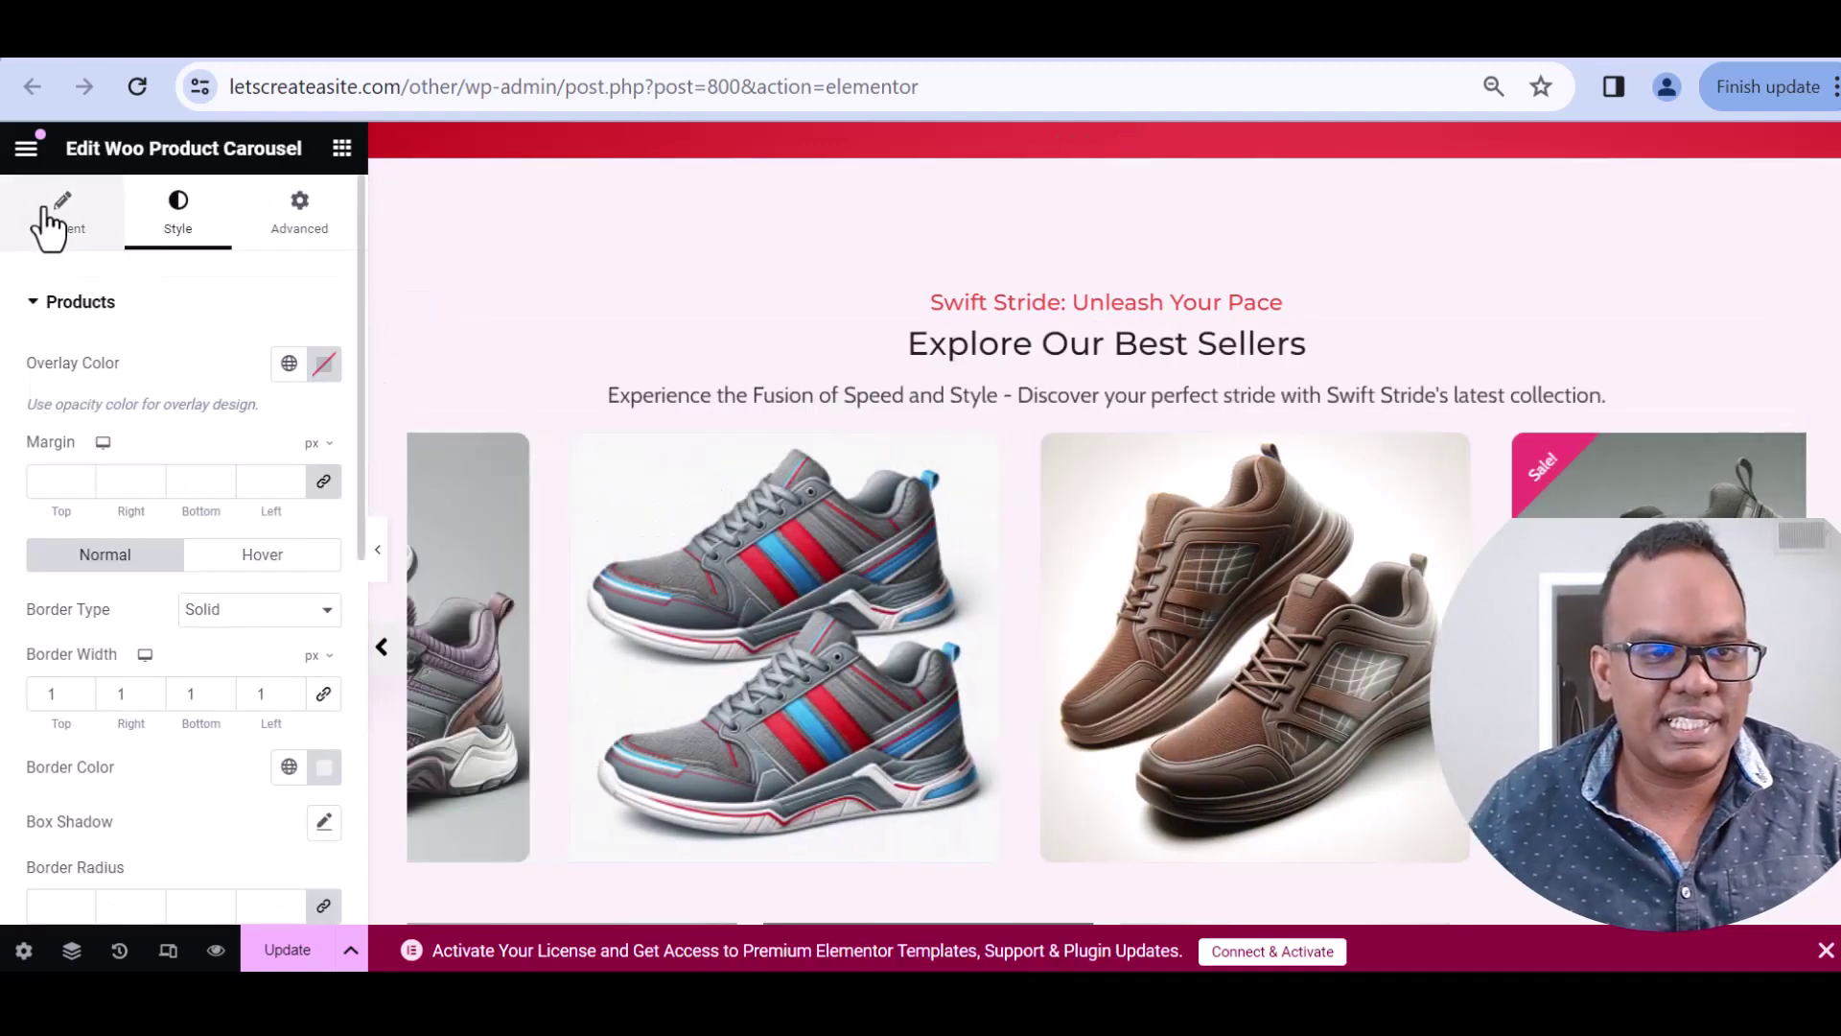
{"action": "scroll", "coordinate": [211, 508], "scroll_direction": "down", "scroll_amount": 6}
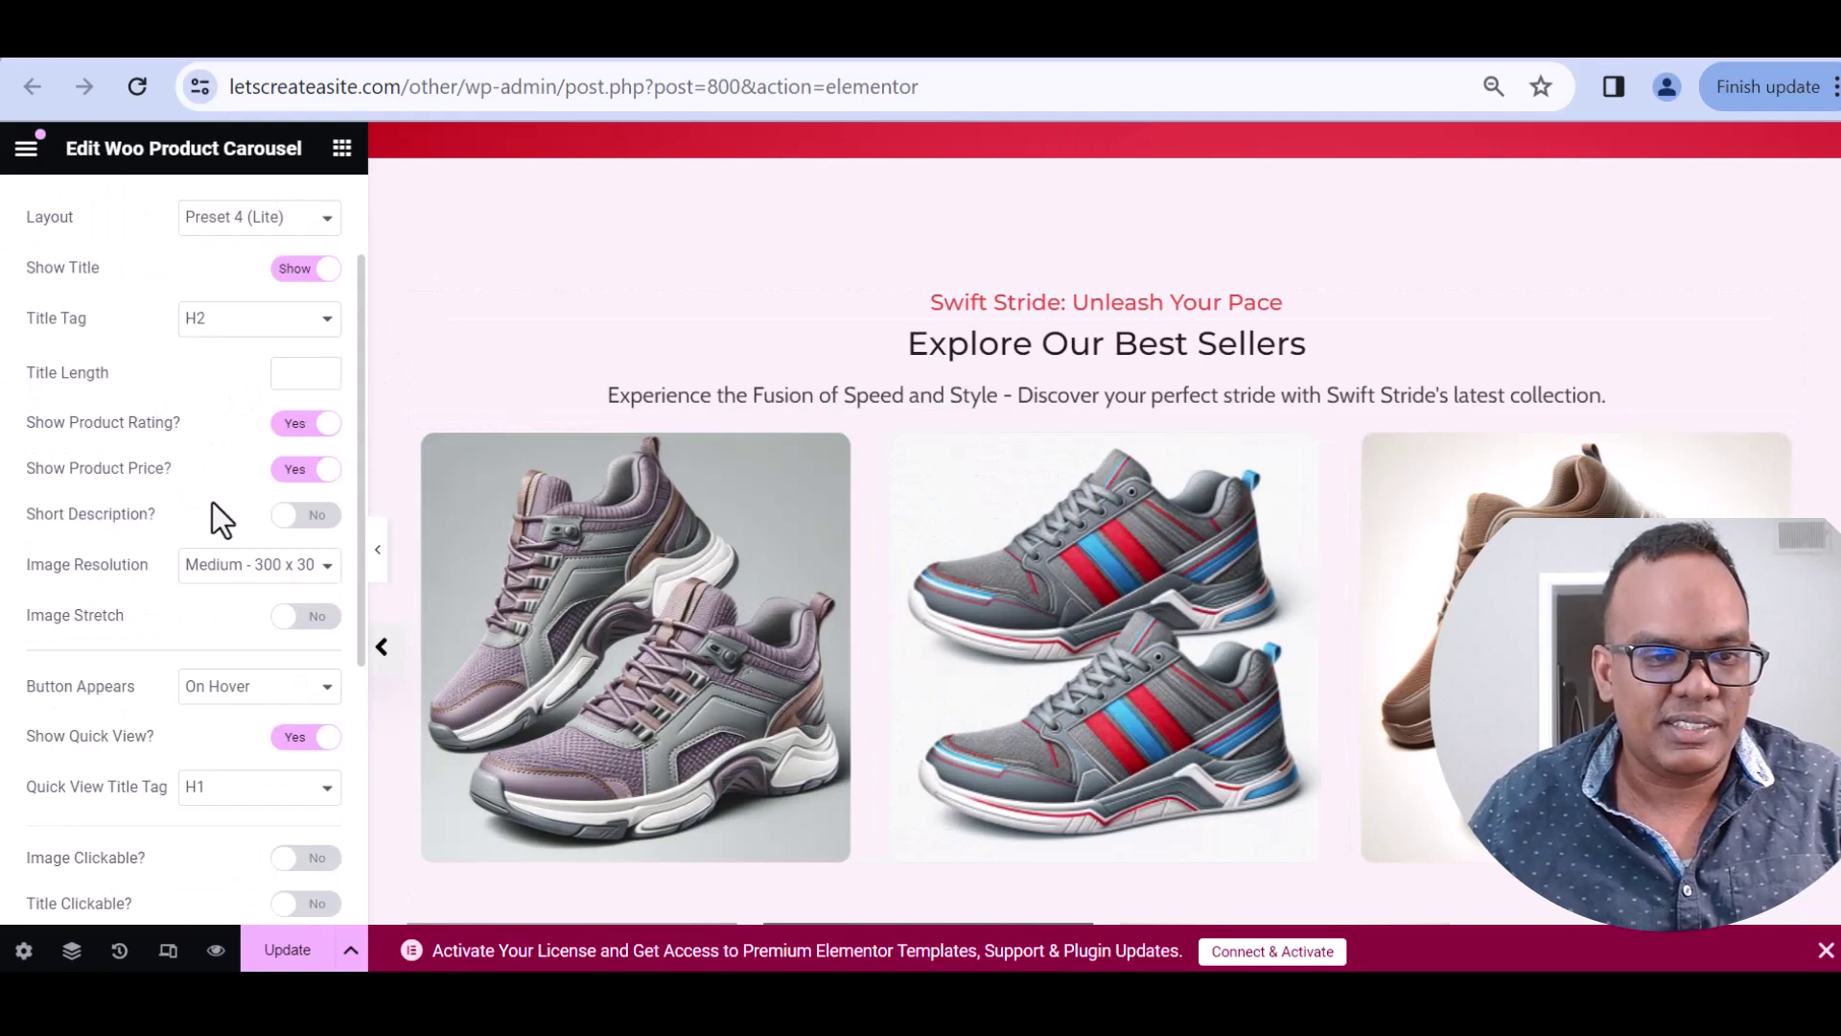
{"action": "left_click", "coordinate": [101, 687]}
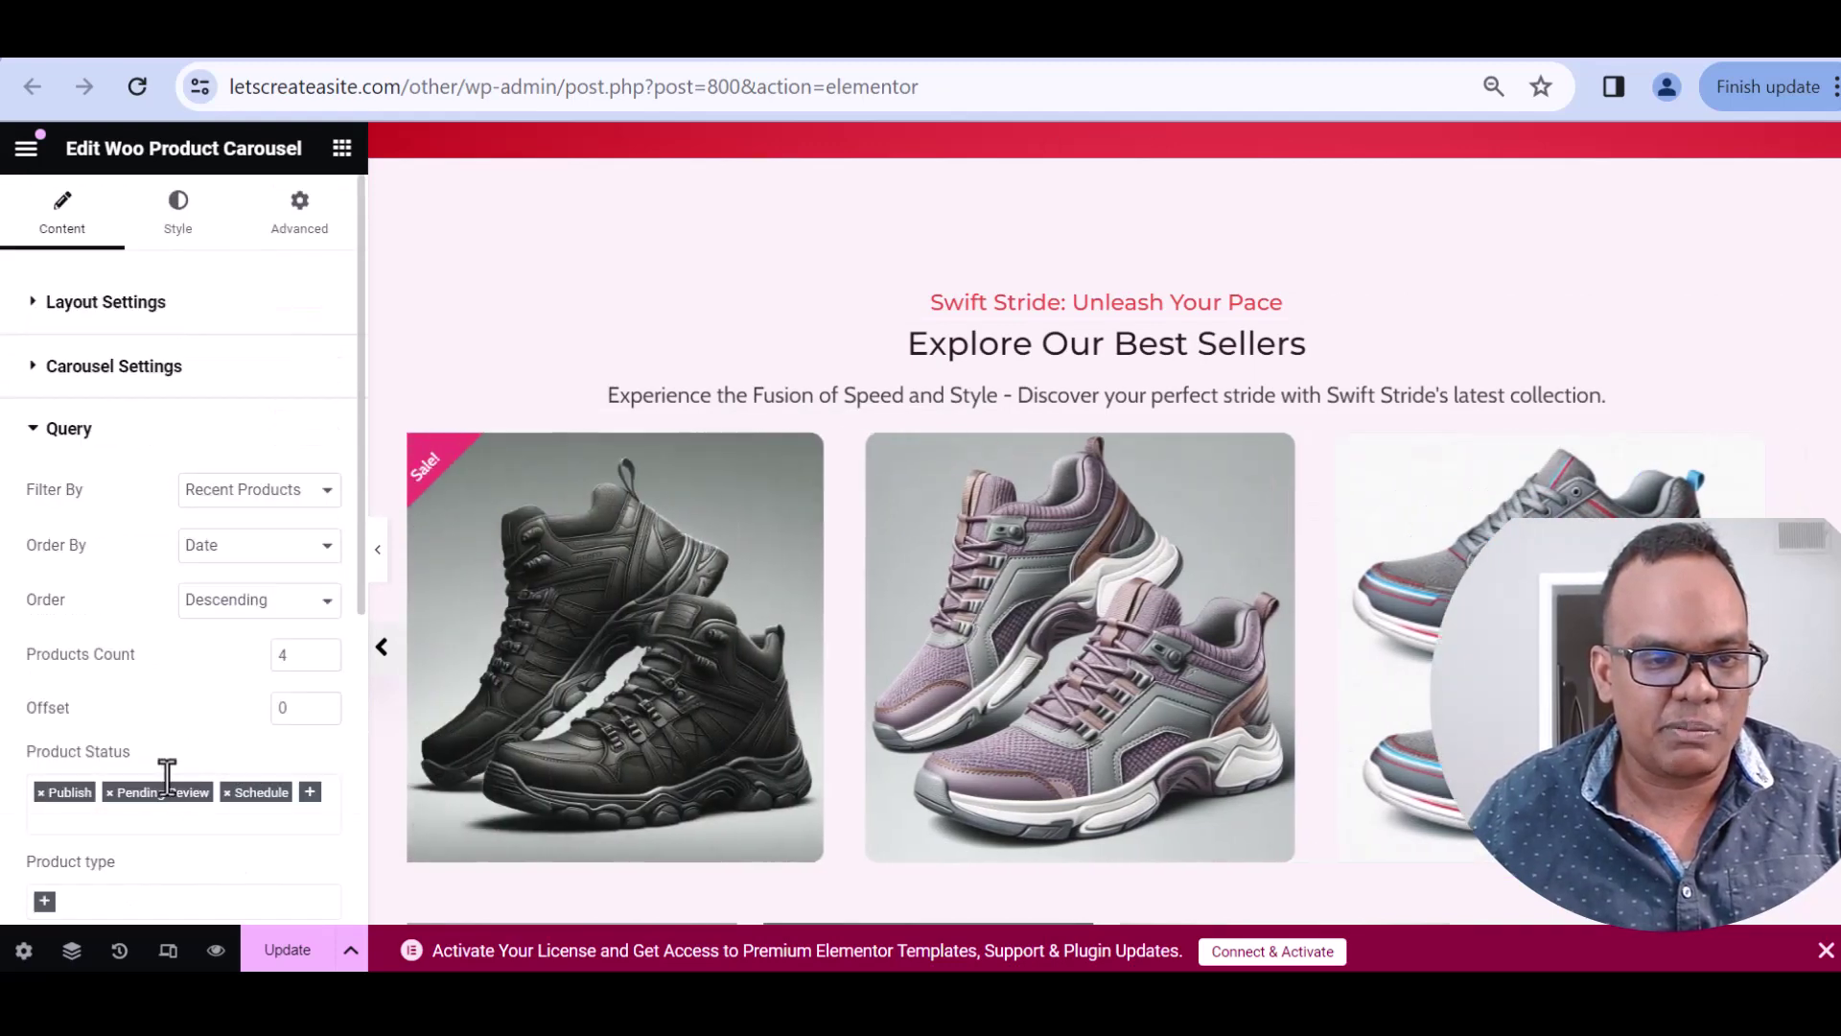
{"action": "scroll", "coordinate": [164, 757], "scroll_direction": "down", "scroll_amount": 5}
{"action": "scroll", "coordinate": [187, 520], "scroll_direction": "up", "scroll_amount": 3}
{"action": "left_click", "coordinate": [230, 365]}
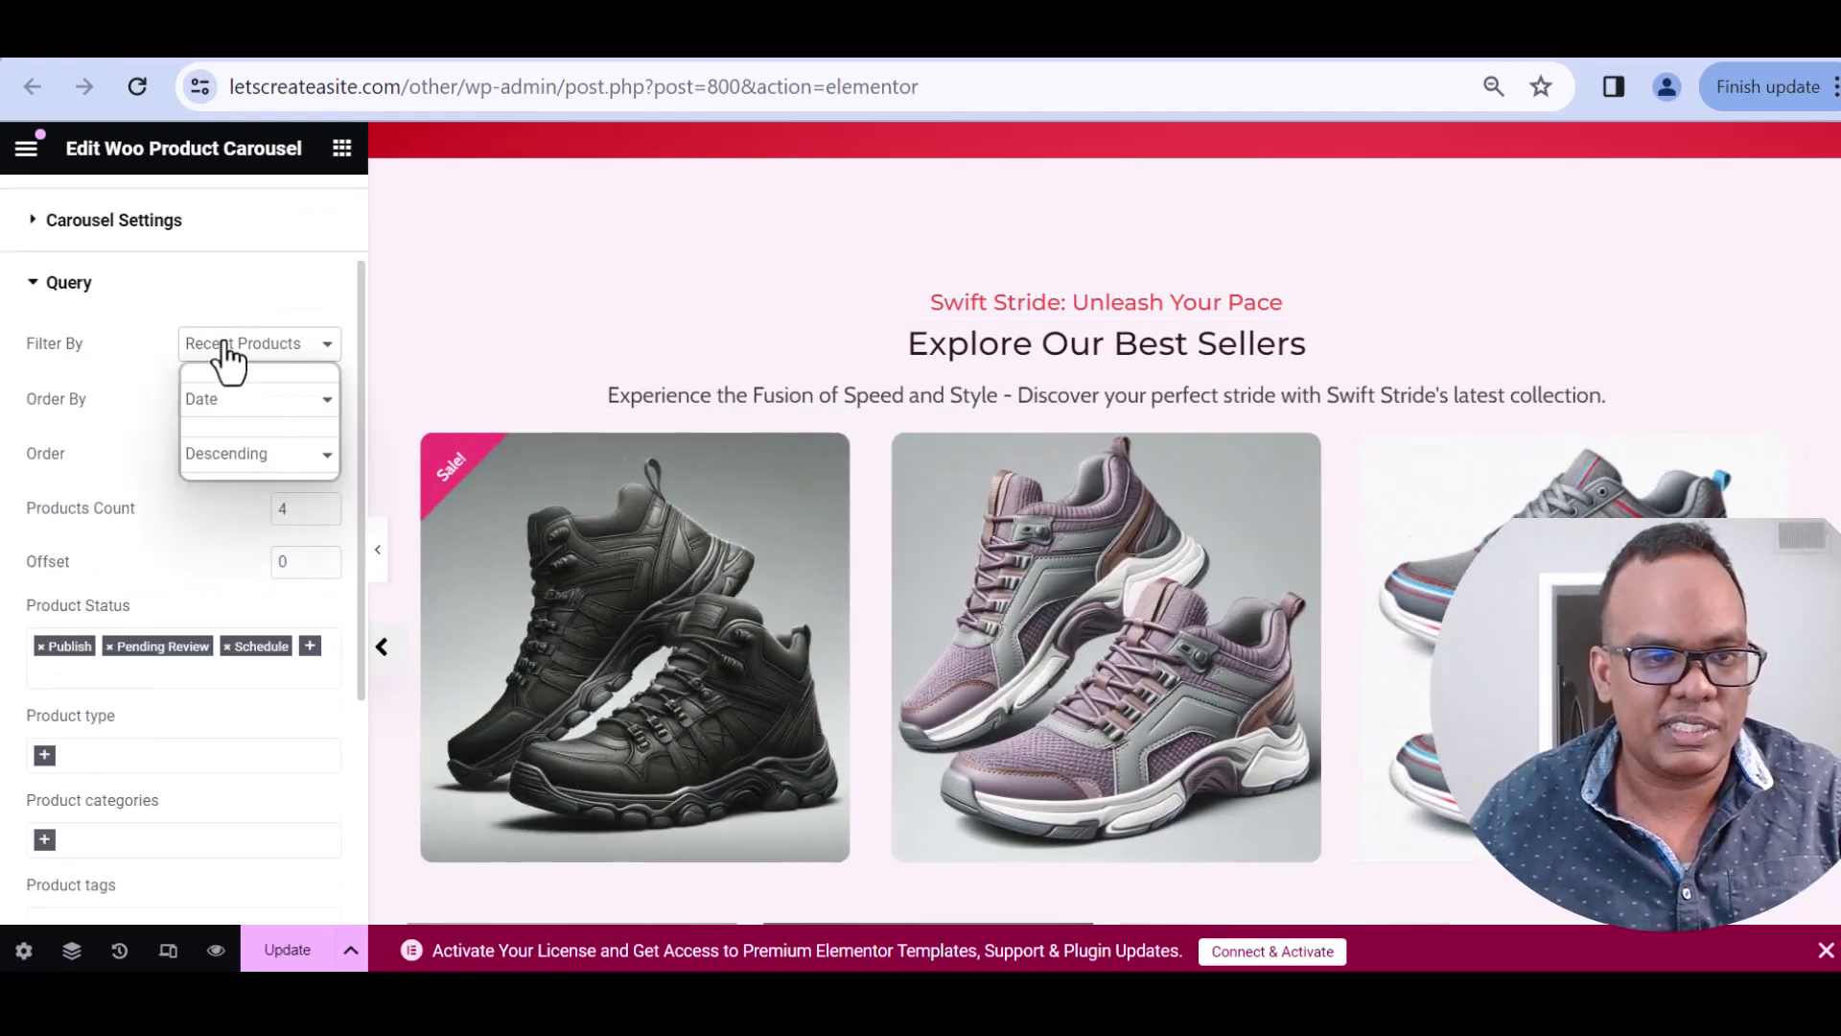
{"action": "left_click", "coordinate": [249, 411]}
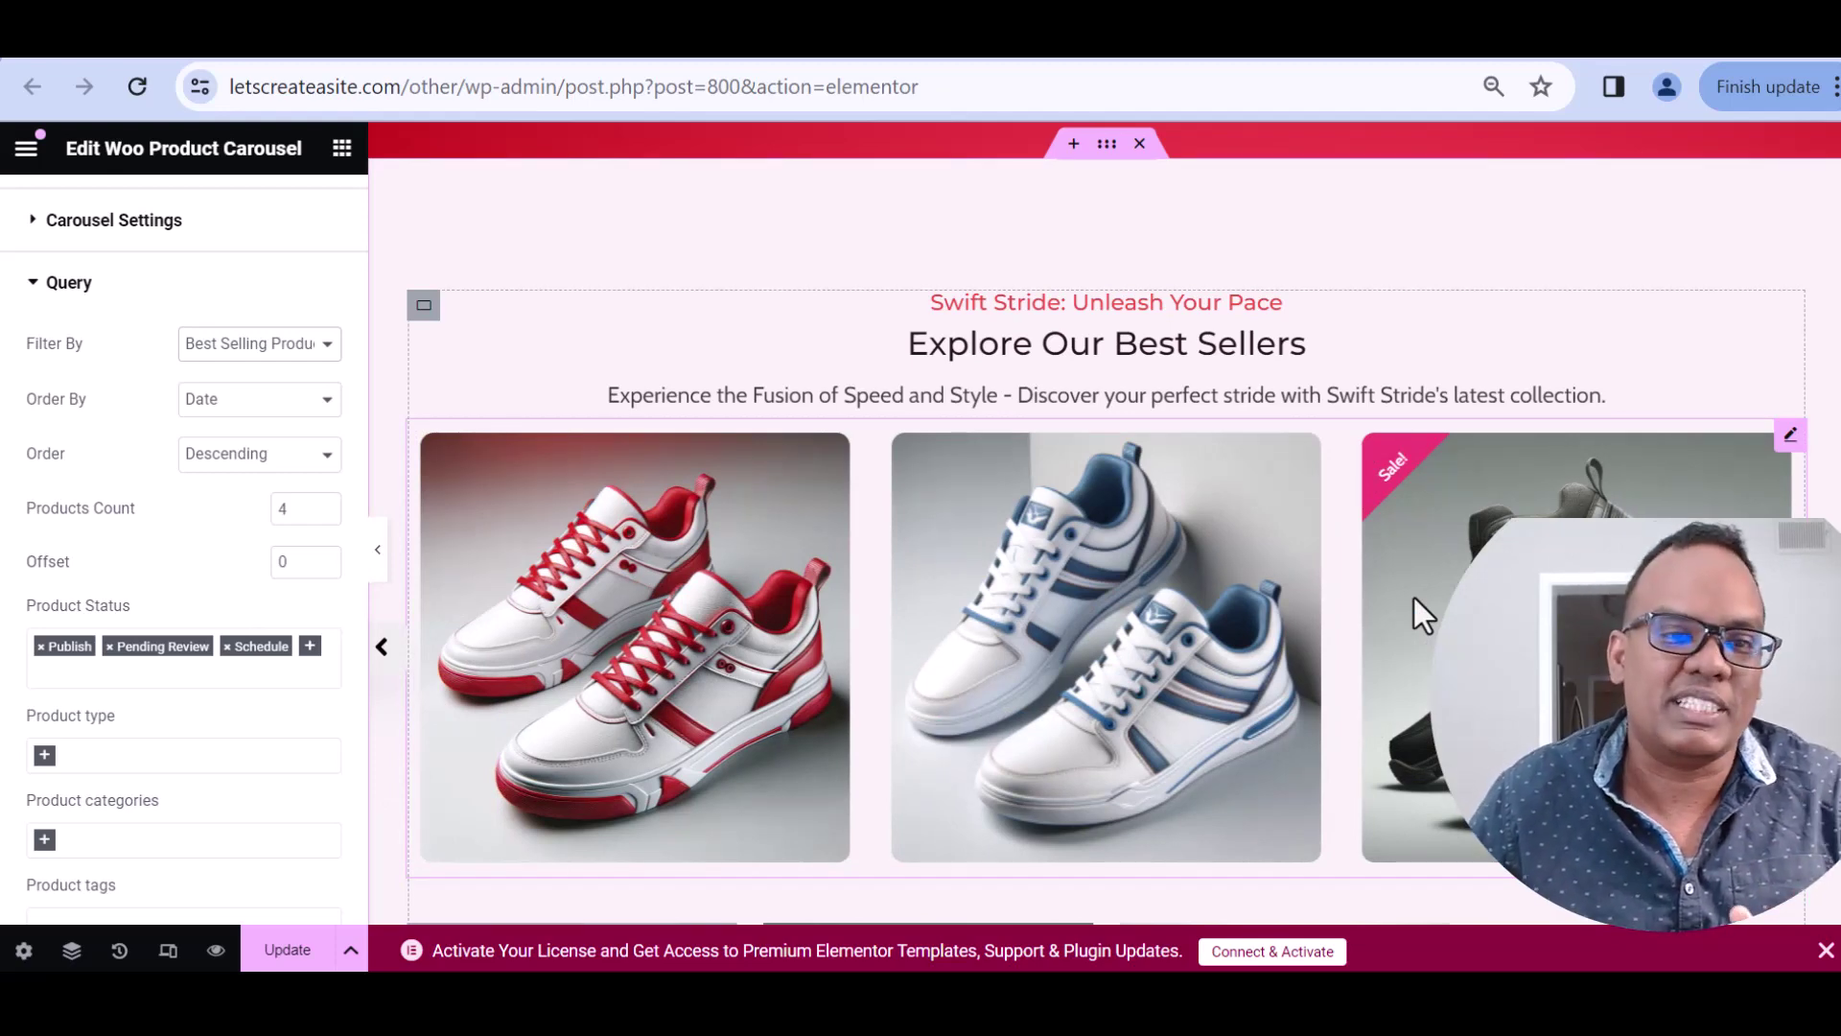
{"action": "left_click", "coordinate": [341, 148]}
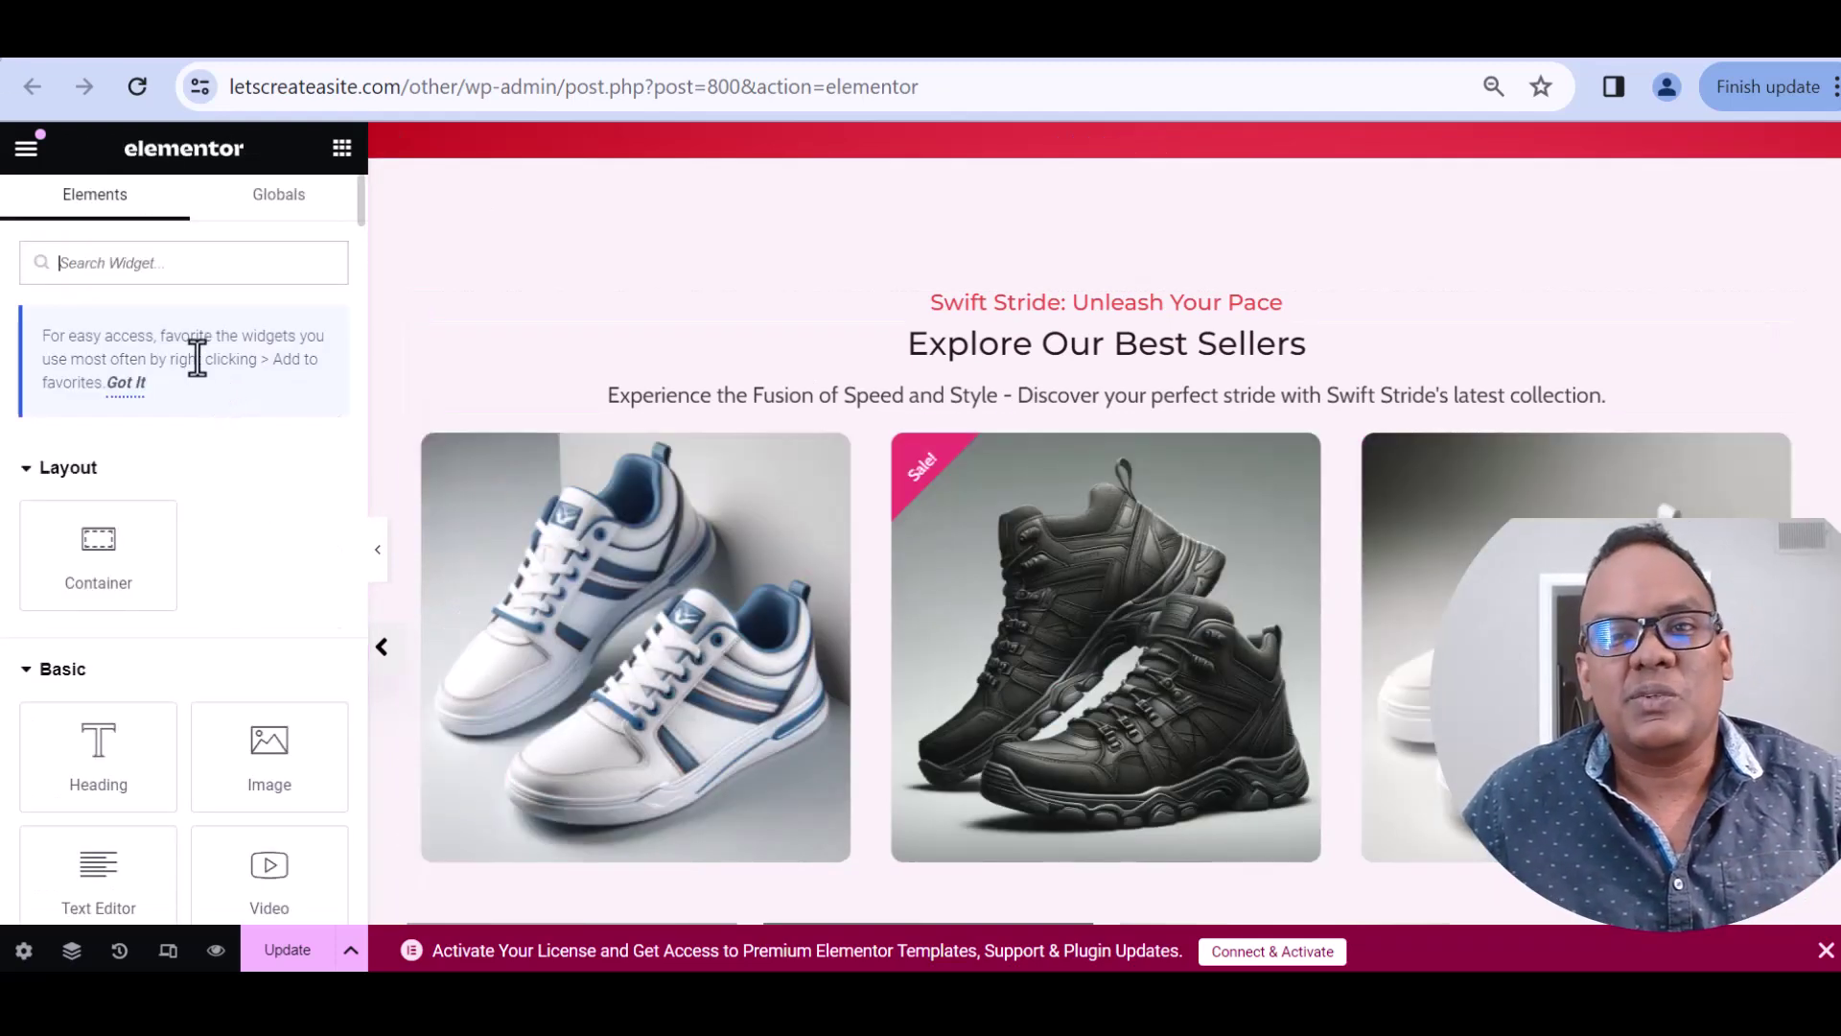
{"action": "scroll", "coordinate": [192, 378], "scroll_direction": "down", "scroll_amount": 8}
{"action": "scroll", "coordinate": [192, 393], "scroll_direction": "down", "scroll_amount": 20}
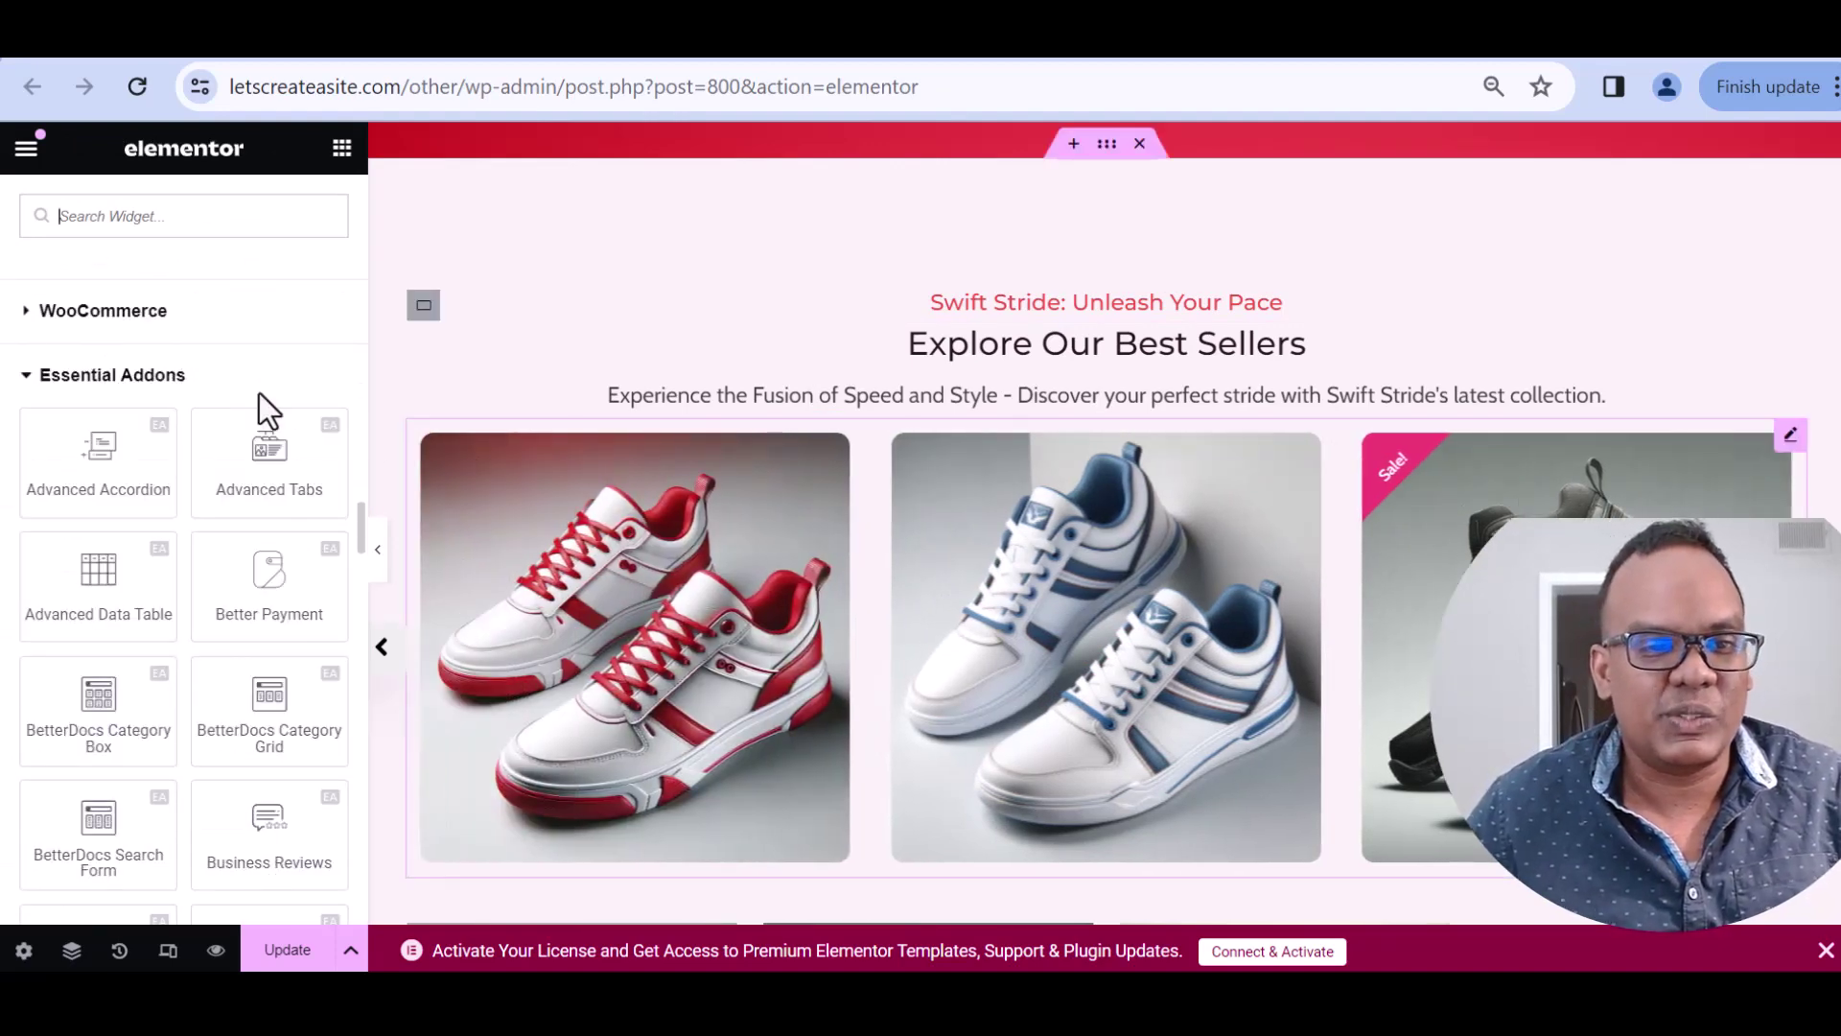
{"action": "scroll", "coordinate": [197, 498], "scroll_direction": "down", "scroll_amount": 3}
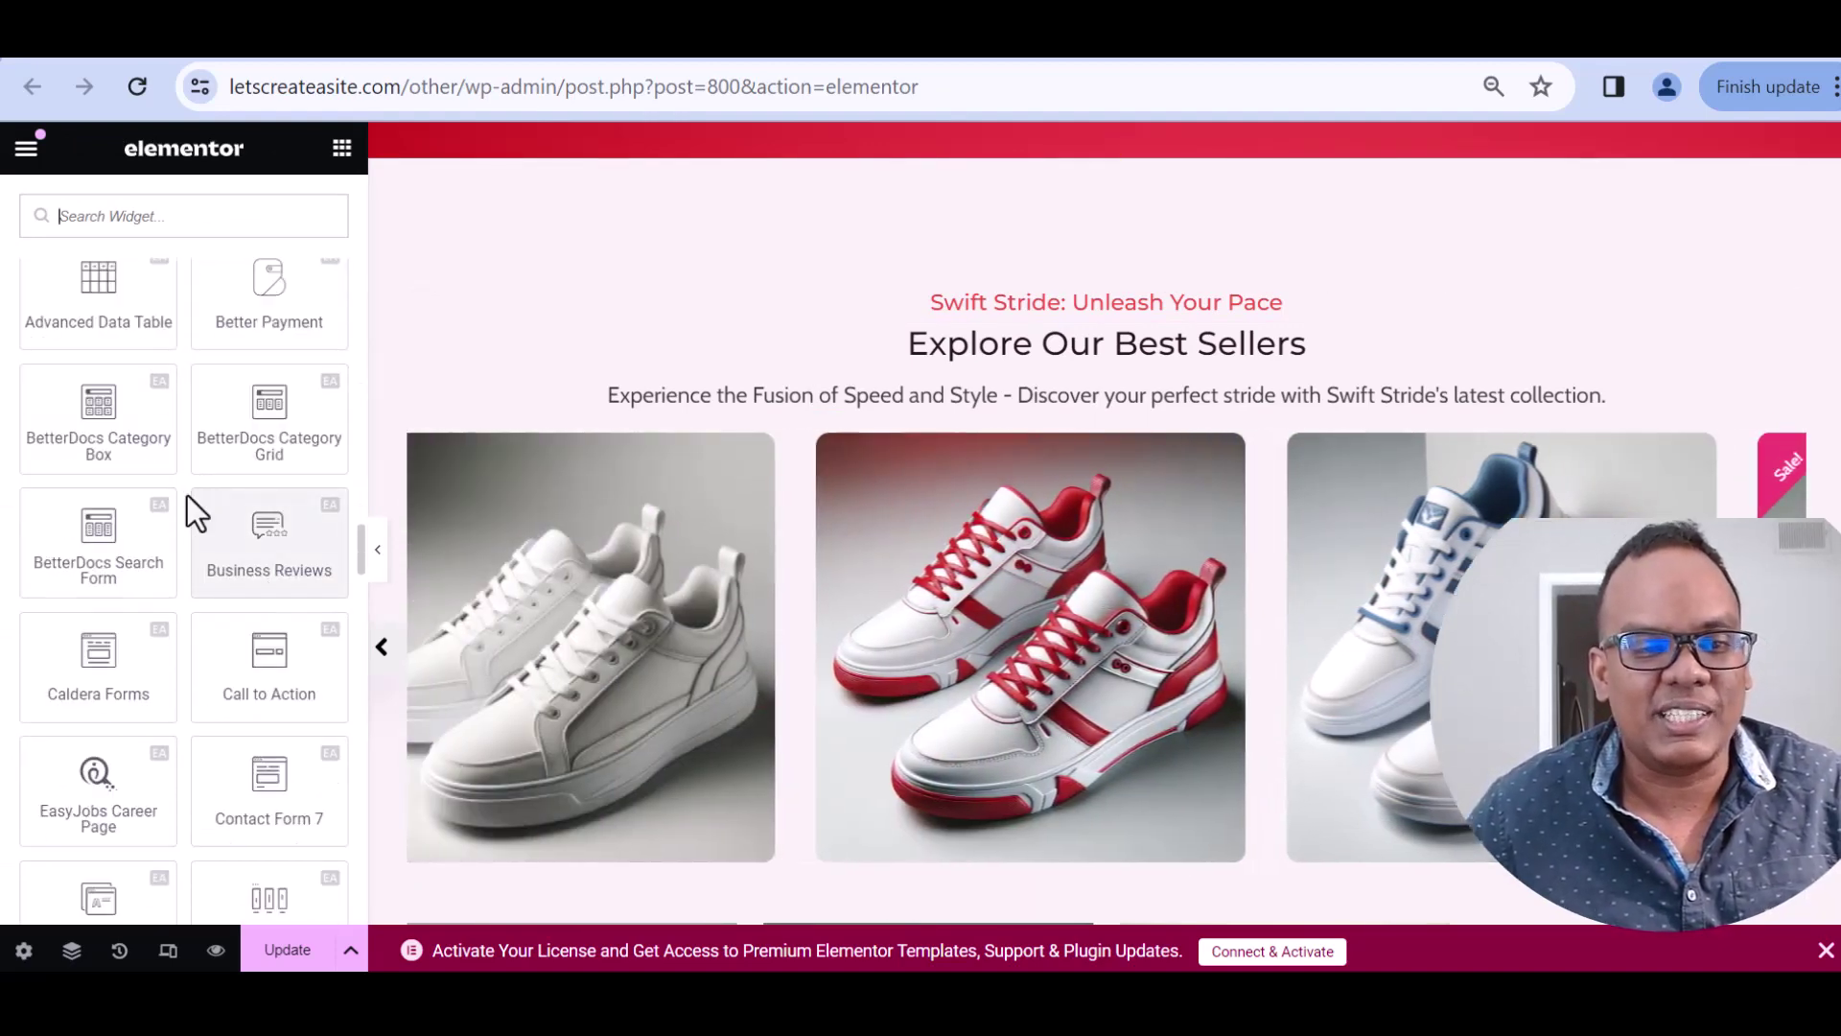
{"action": "scroll", "coordinate": [173, 485], "scroll_direction": "down", "scroll_amount": 4}
{"action": "scroll", "coordinate": [149, 475], "scroll_direction": "down", "scroll_amount": 2}
{"action": "scroll", "coordinate": [144, 476], "scroll_direction": "down", "scroll_amount": 5}
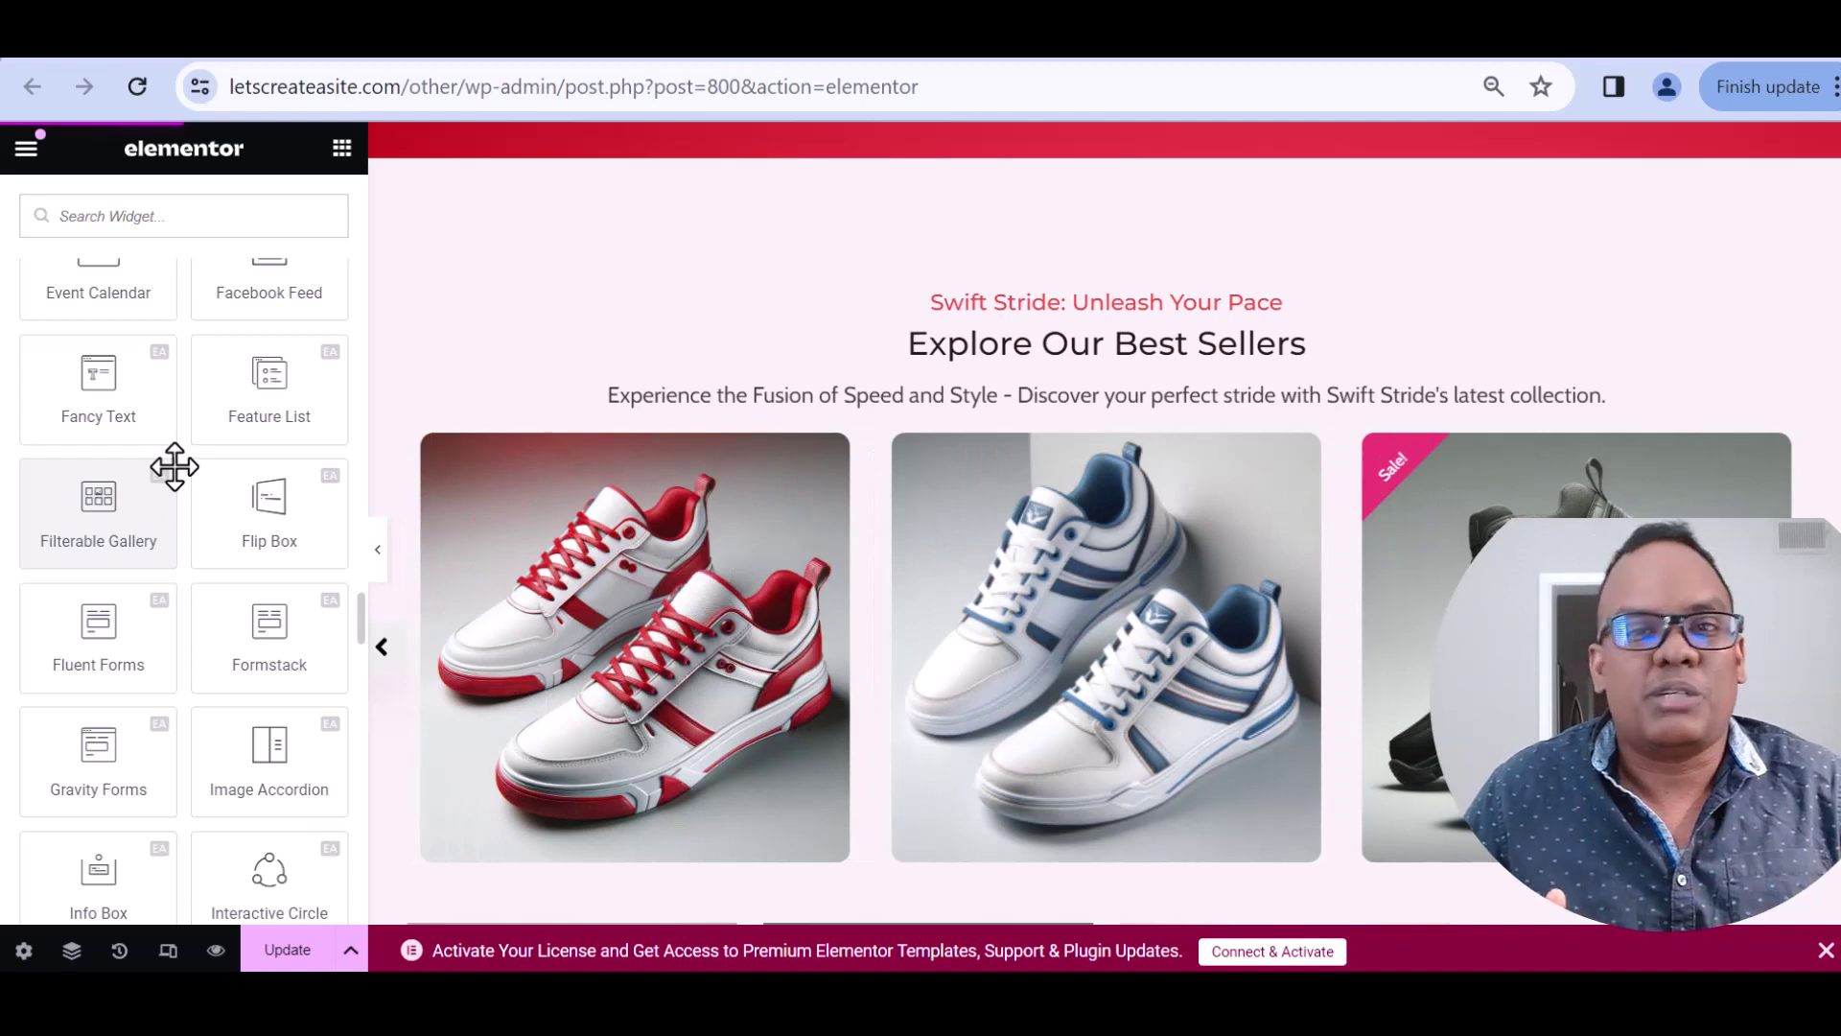
{"action": "scroll", "coordinate": [175, 467], "scroll_direction": "down", "scroll_amount": 8}
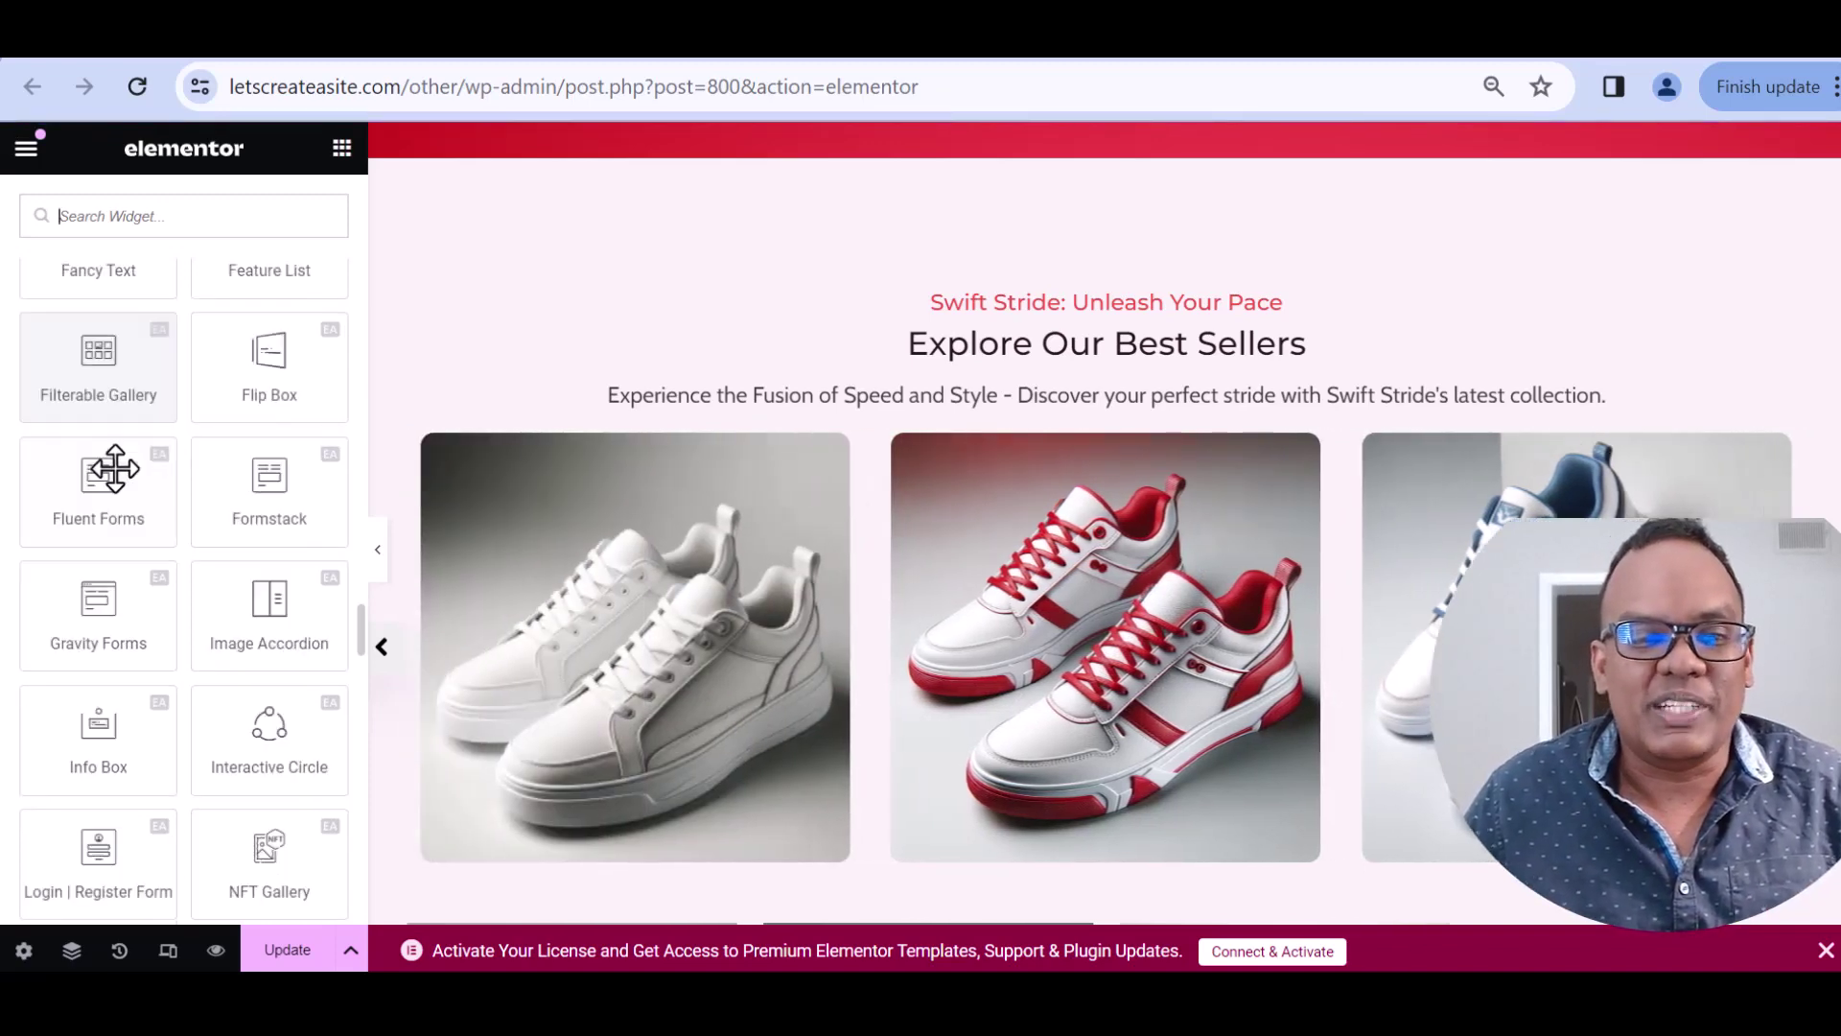
{"action": "scroll", "coordinate": [186, 712], "scroll_direction": "down", "scroll_amount": 5}
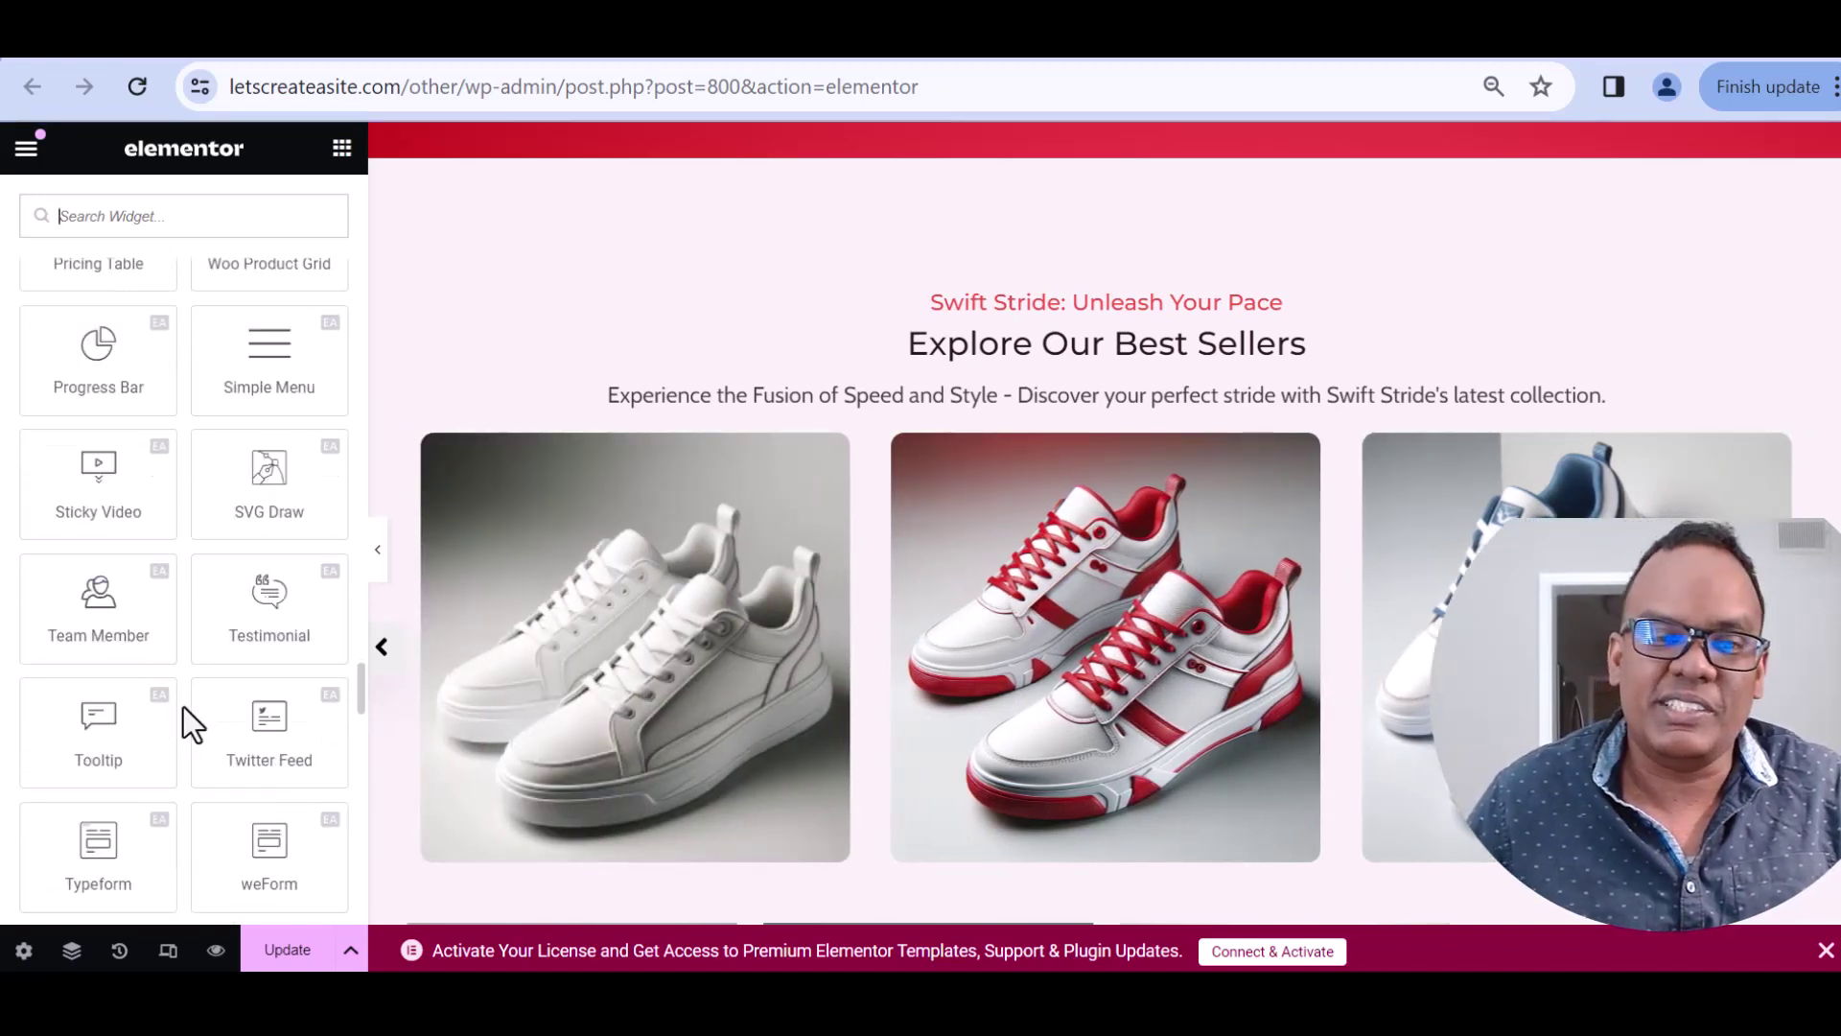